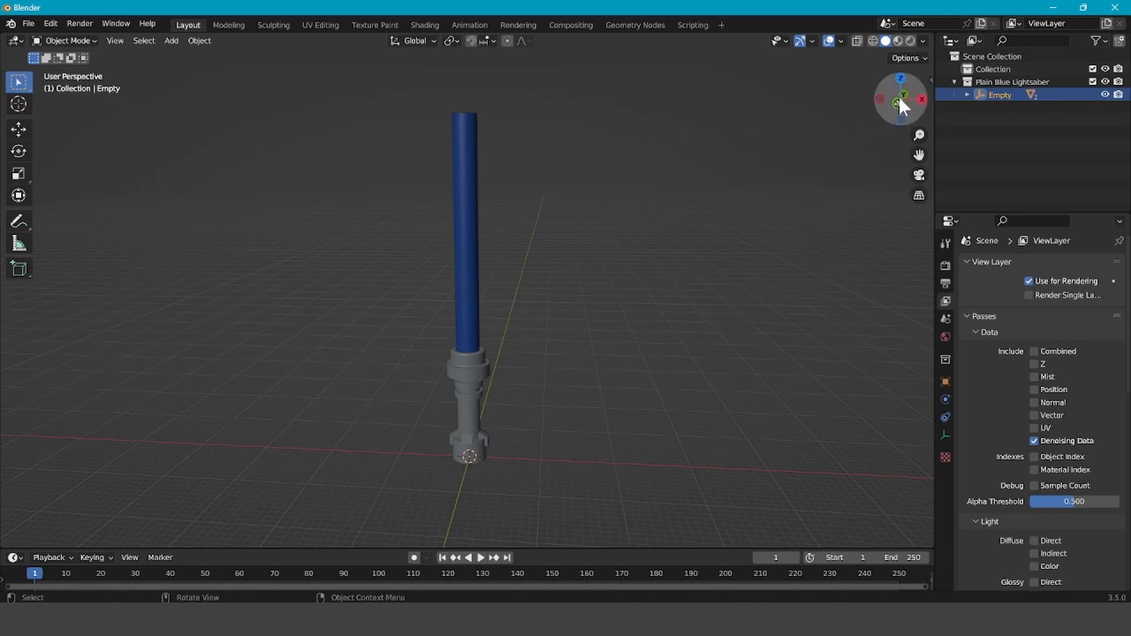
# Delete the Empty parent object at the base of the lightsaber.
pyautogui.moveTo(898, 100)
pyautogui.mouseDown()
pyautogui.moveTo(954, 105)
pyautogui.moveTo(898, 105)
pyautogui.mouseUp()
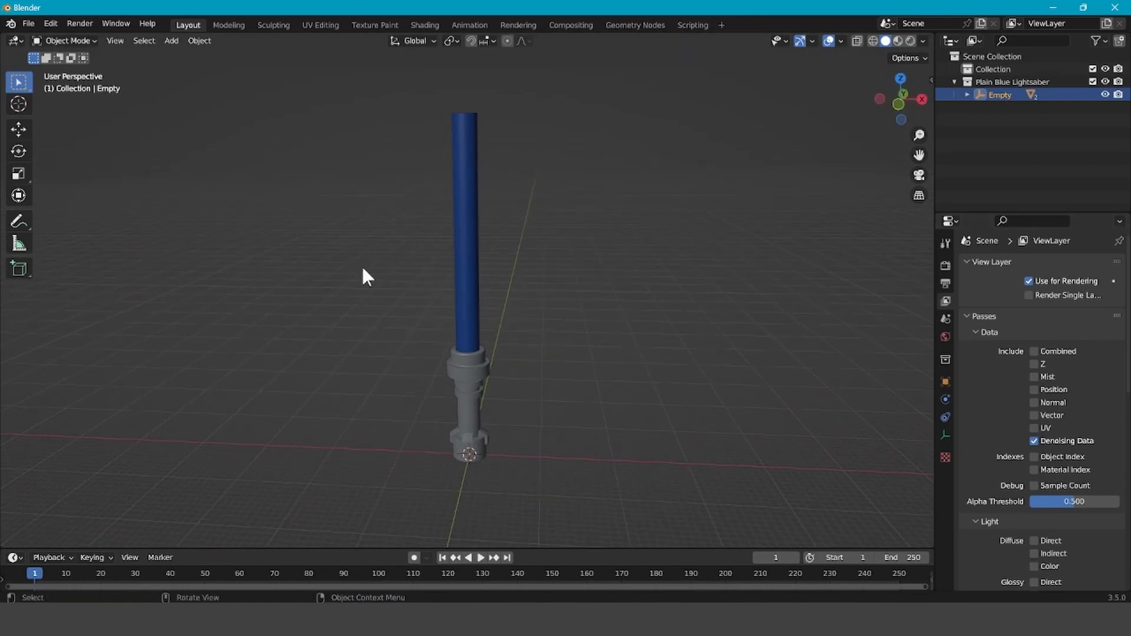
pyautogui.rightClick(469, 463)
pyautogui.click(469, 462)
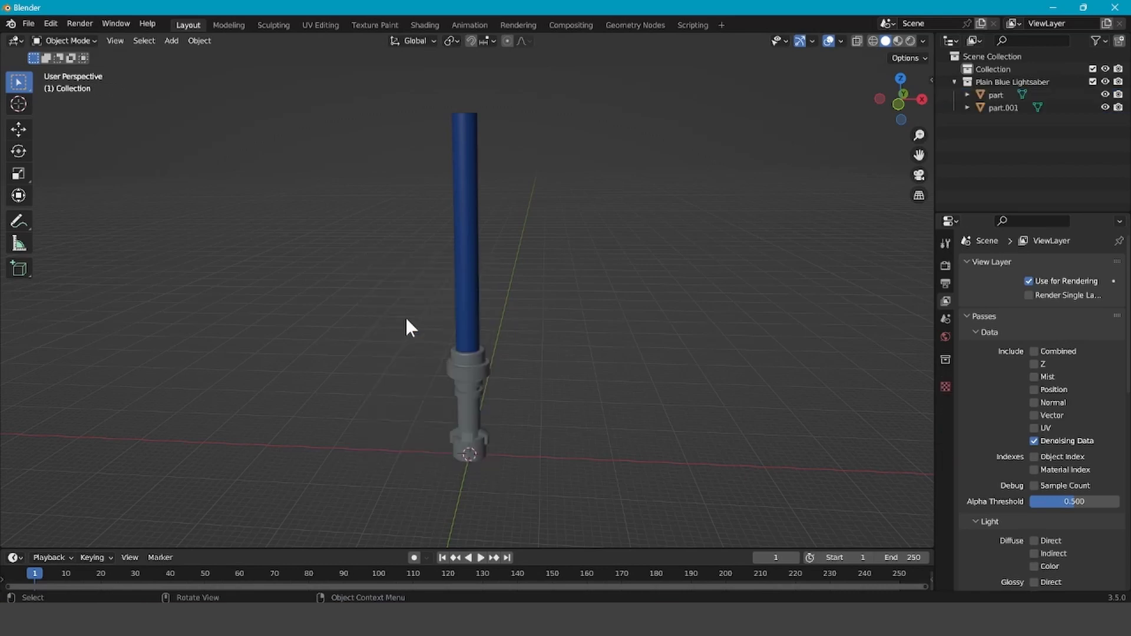
# Parent the blue blade to the lightsaber hilt using the Object parenting option.
pyautogui.click(467, 259)
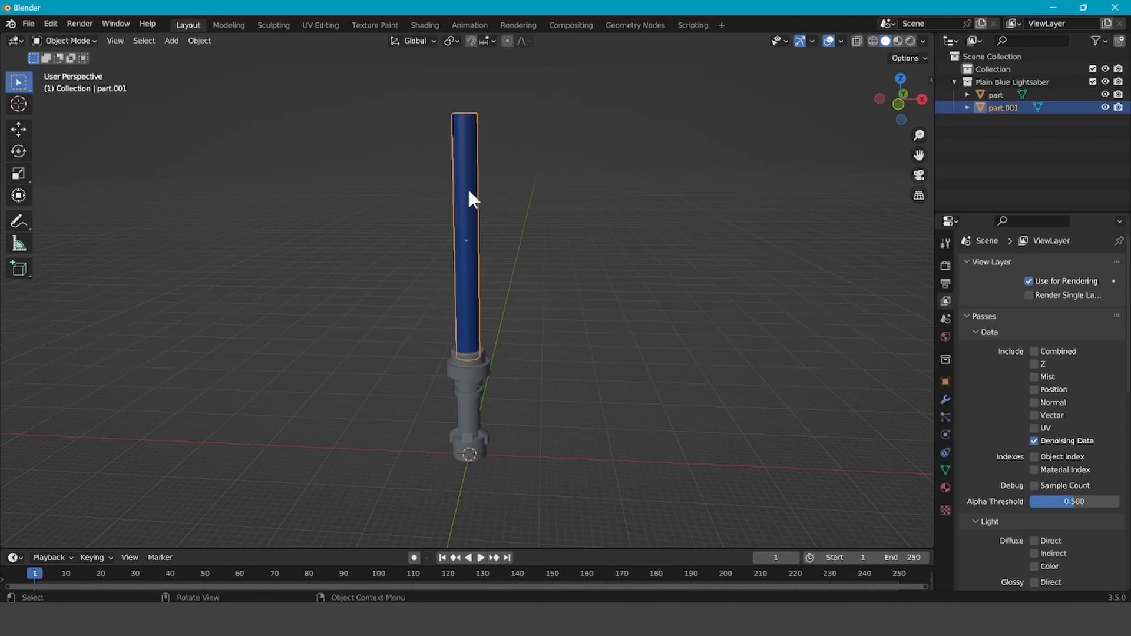
pyautogui.keyDown('shift'); pyautogui.click(474, 398); pyautogui.keyUp('shift')
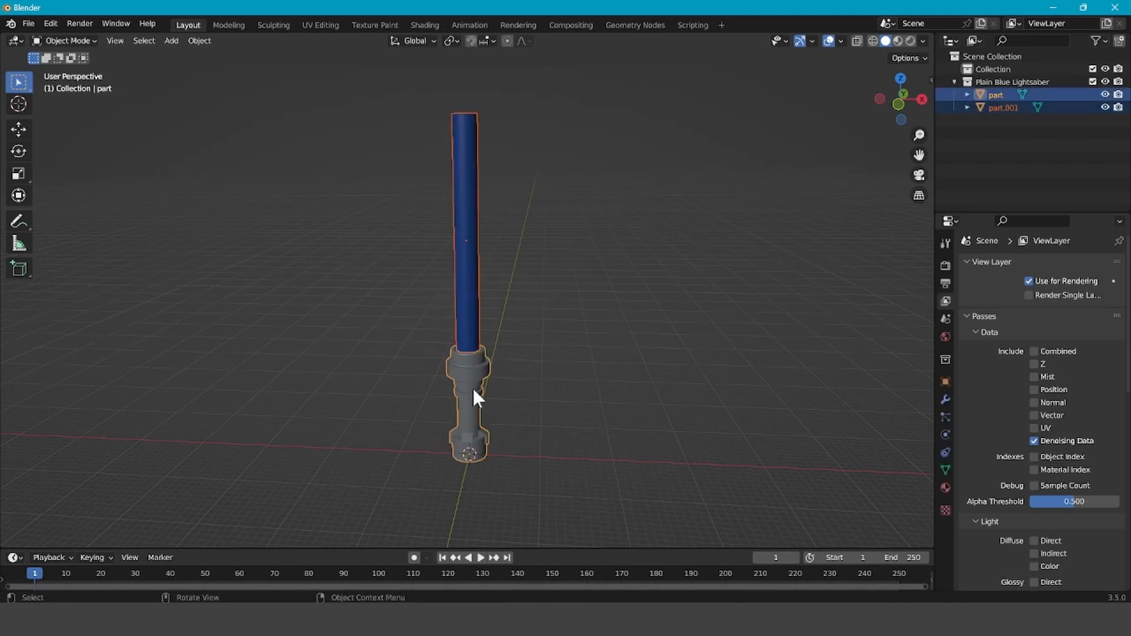
pyautogui.hotkey('ctrl', 'p')
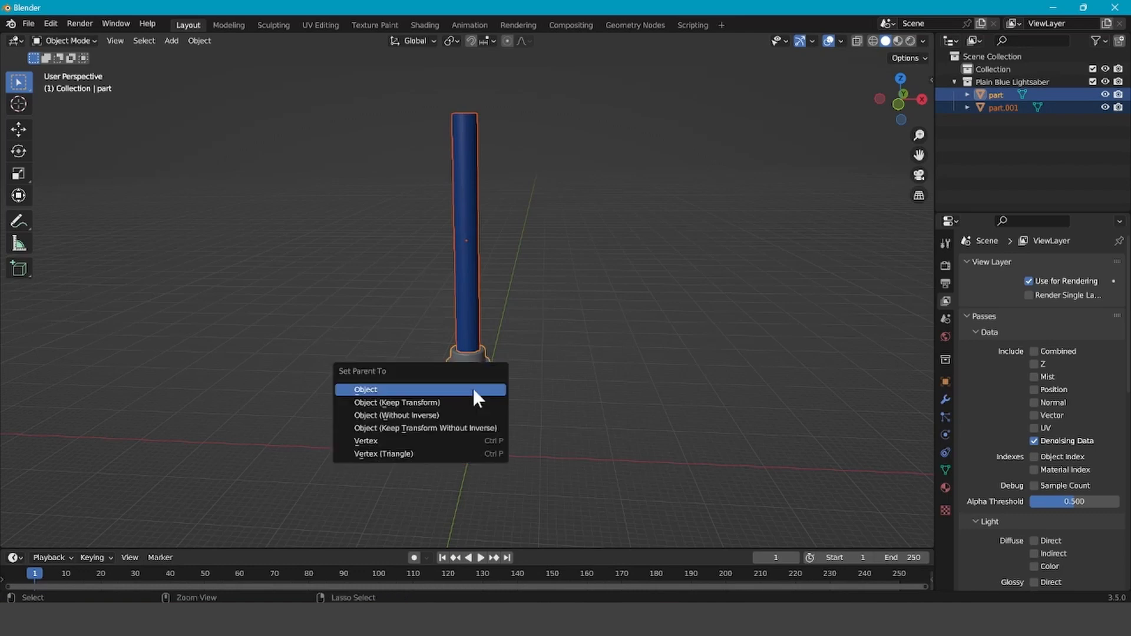
pyautogui.click(478, 392)
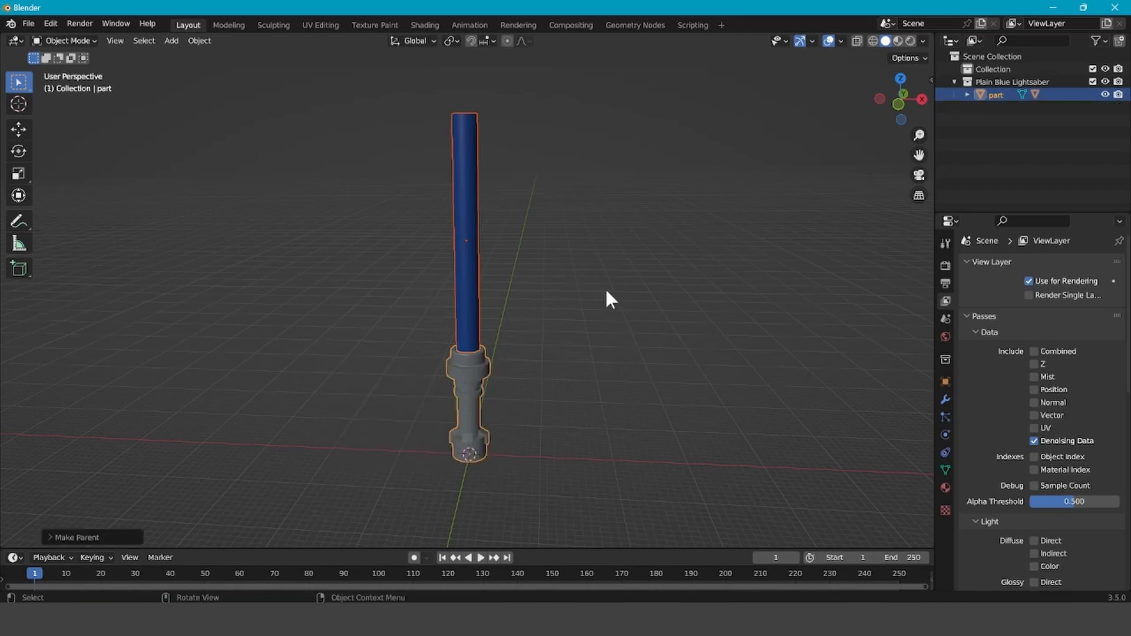
# Check the parenting by selecting the blade and hilt separately and trial-moving the hilt, cancelling the move.
pyautogui.click(611, 258)
pyautogui.click(467, 219)
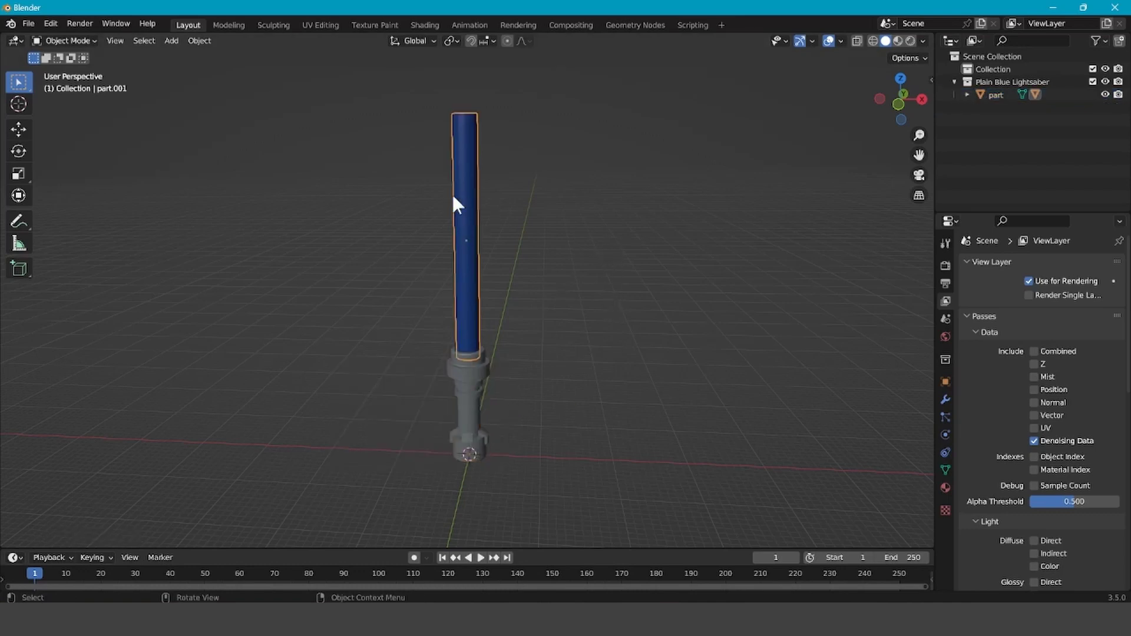
pyautogui.click(471, 378)
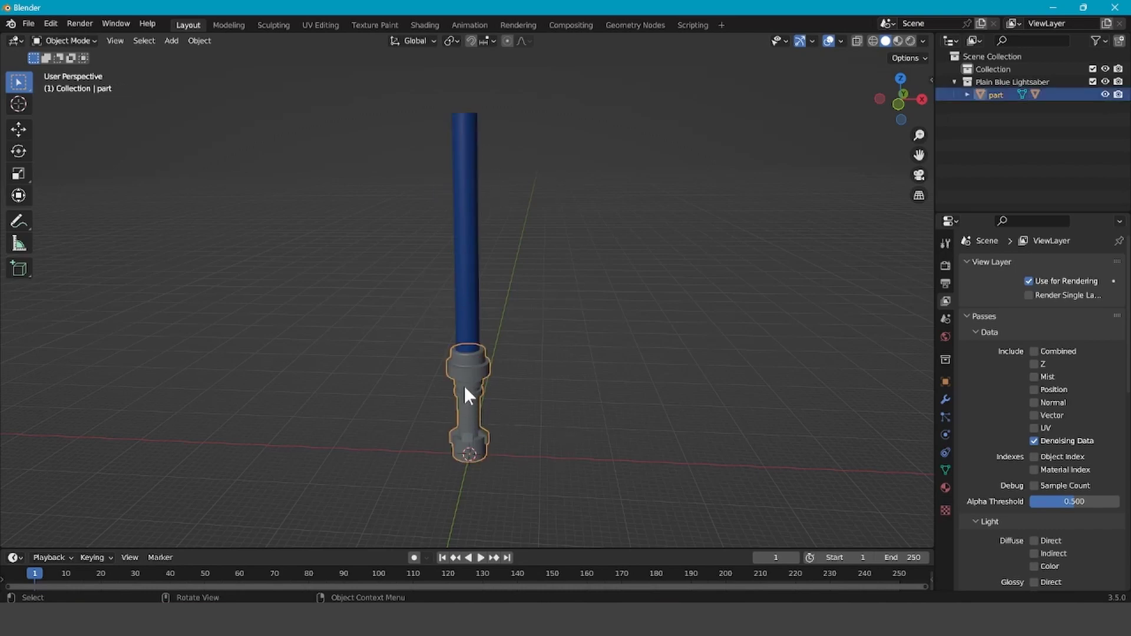
pyautogui.press('g')
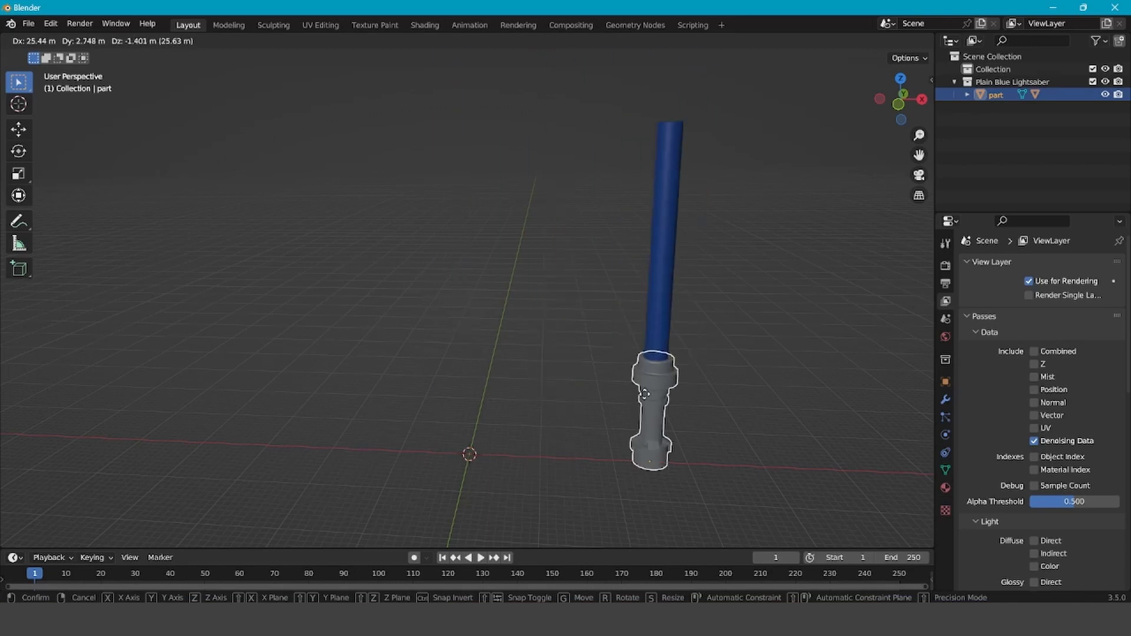
pyautogui.press('Escape')
pyautogui.click(574, 358)
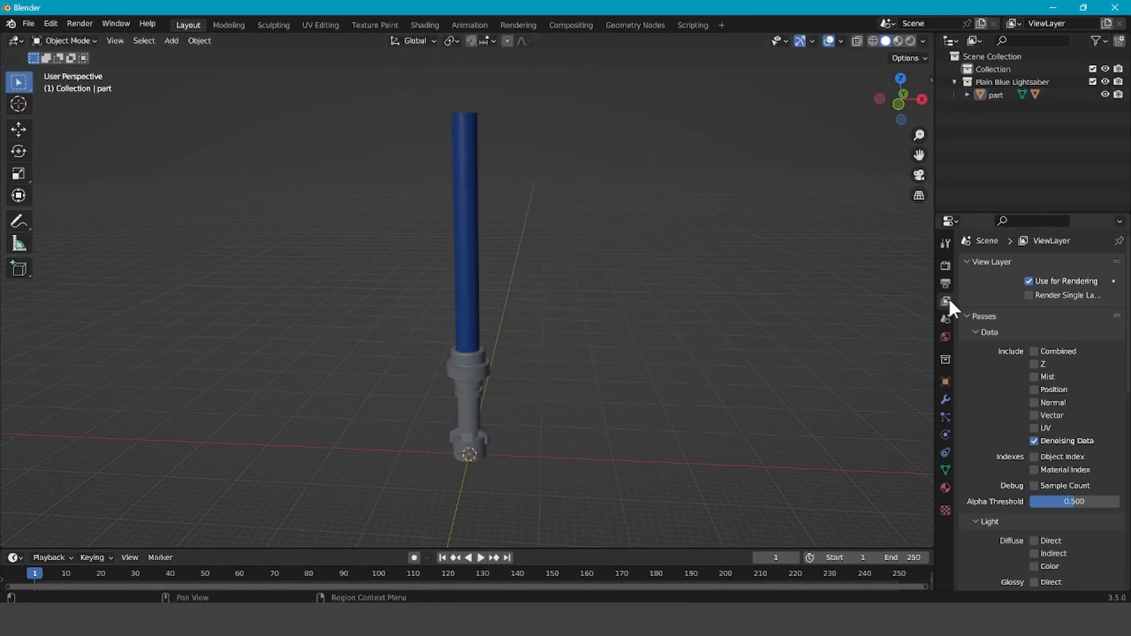
# Enable the Vector and Z data passes and the Cryptomatte Object pass for the view layer.
pyautogui.click(1037, 416)
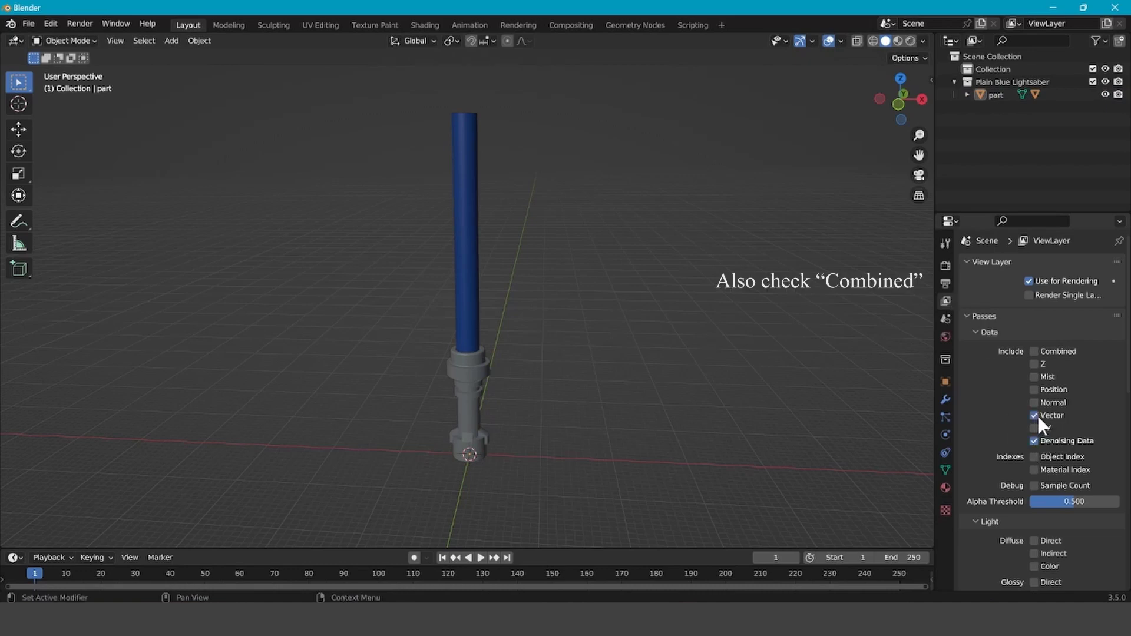
pyautogui.click(1036, 365)
pyautogui.scroll(-15, 1023, 419)
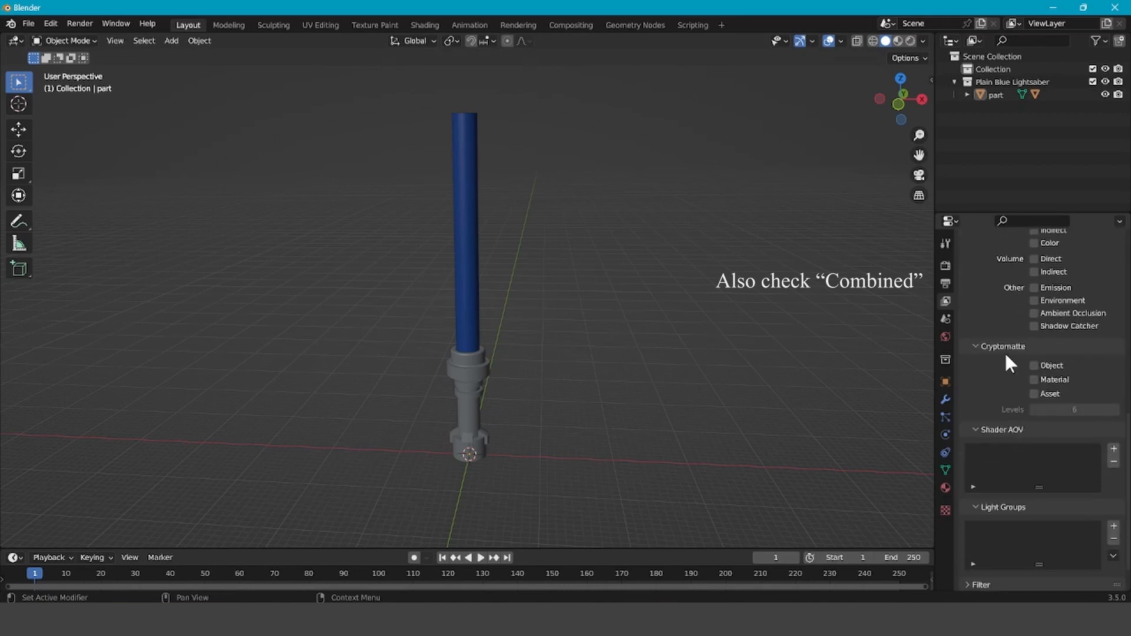
pyautogui.click(1034, 366)
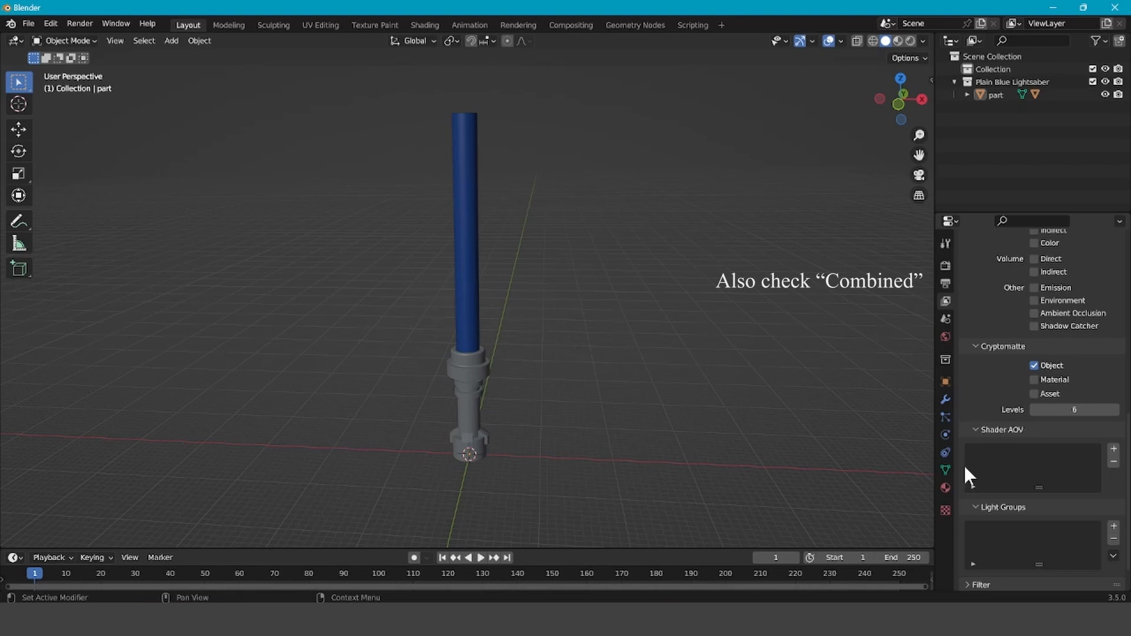
pyautogui.scroll(18, 969, 471)
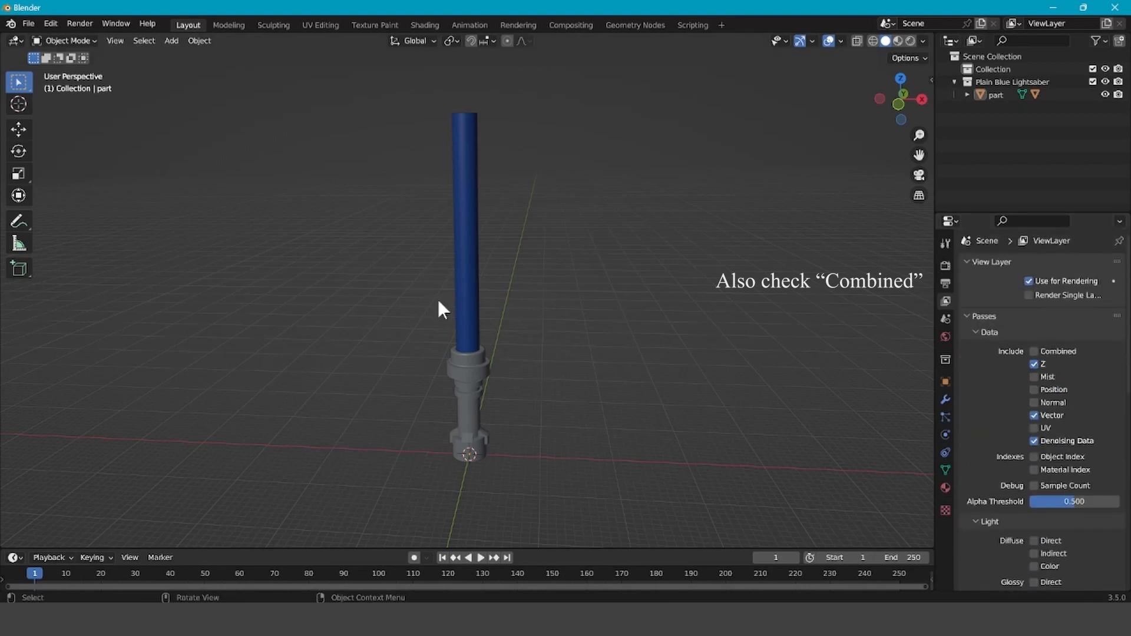
# Select the blue blade, enlarge the timeline area and turn it into a Shader Editor.
pyautogui.click(28, 23)
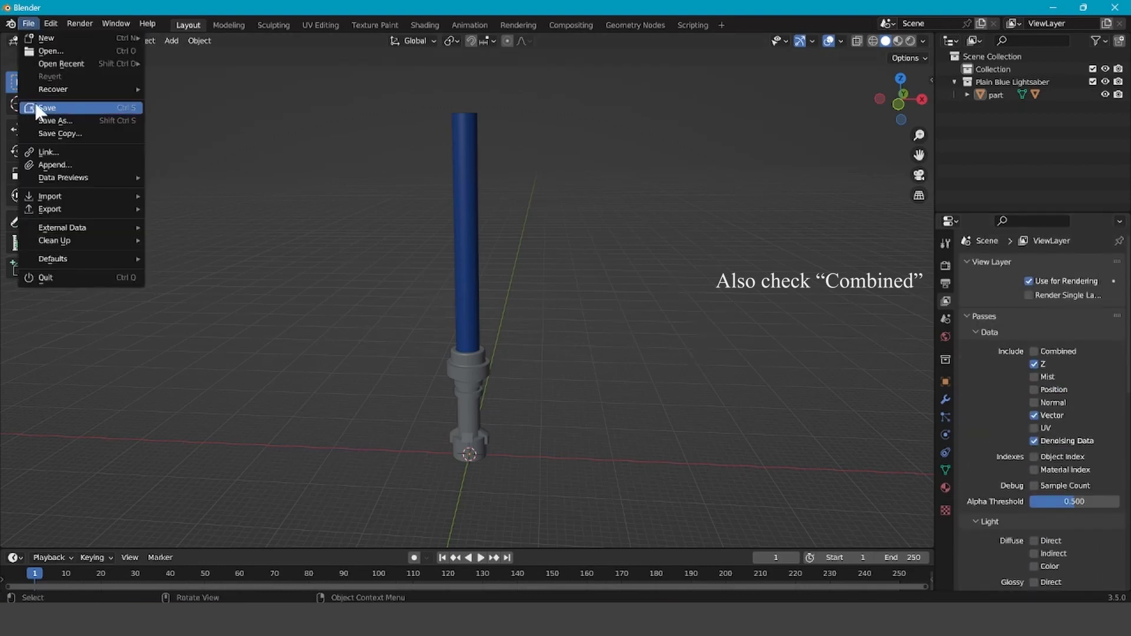
pyautogui.click(462, 220)
pyautogui.moveTo(558, 551); pyautogui.dragTo(559, 294)
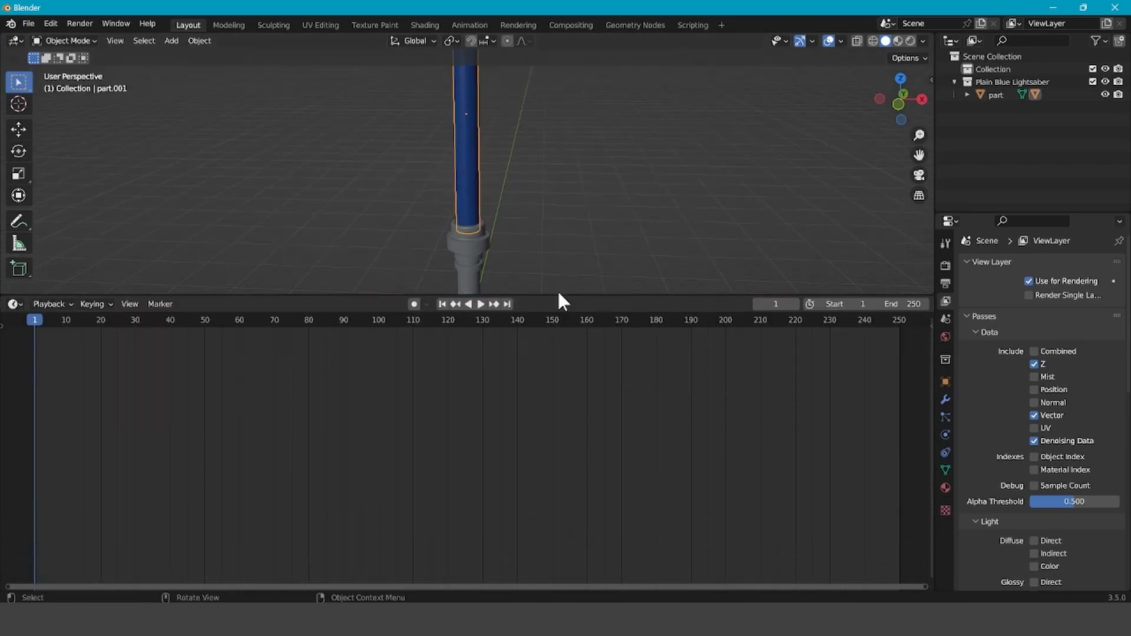
pyautogui.click(14, 304)
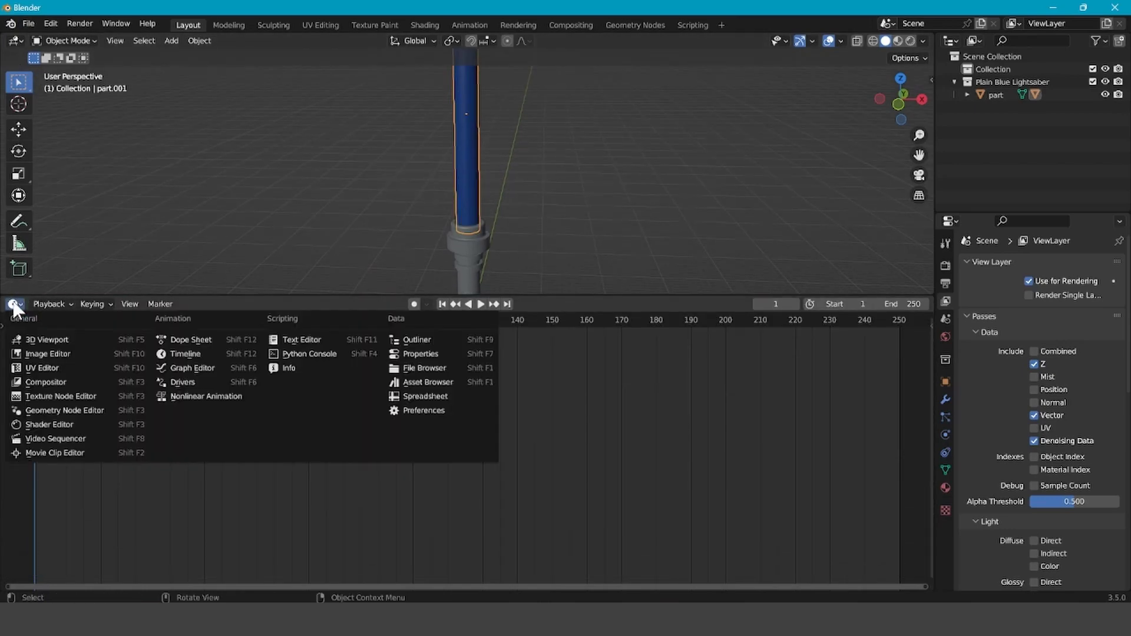
pyautogui.click(41, 423)
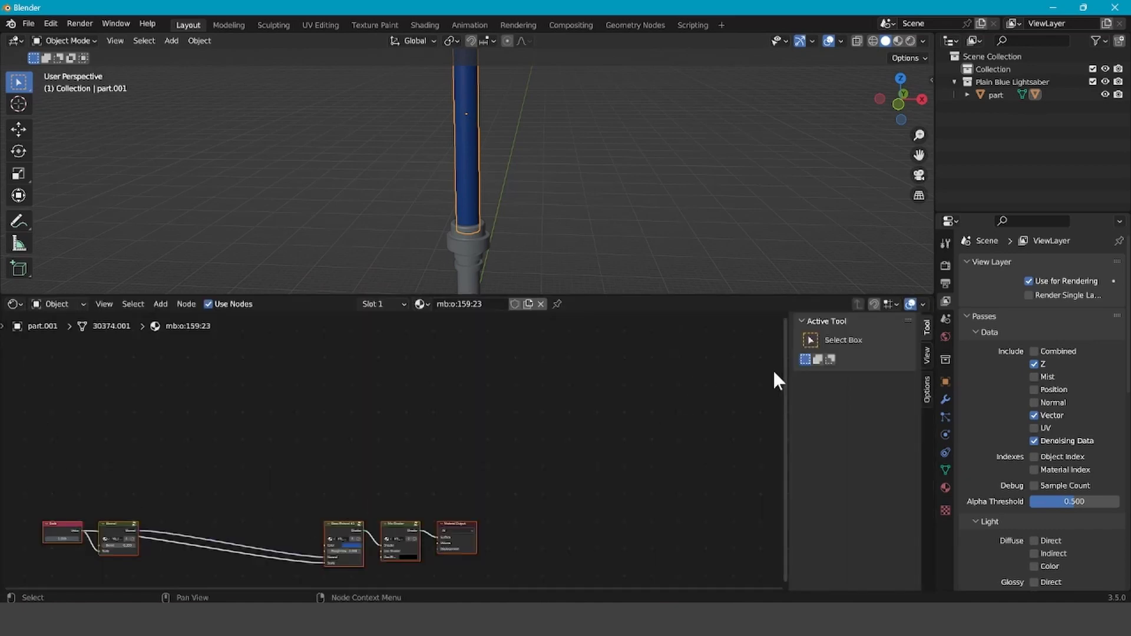
# Delete all nodes of the blade's material except Material Output and bring that node into view.
pyautogui.moveTo(782, 359); pyautogui.dragTo(479, 535)
pyautogui.scroll(2, 478, 535)
pyautogui.click(423, 448)
pyautogui.moveTo(93, 346); pyautogui.dragTo(430, 454)
pyautogui.rightClick(633, 412)
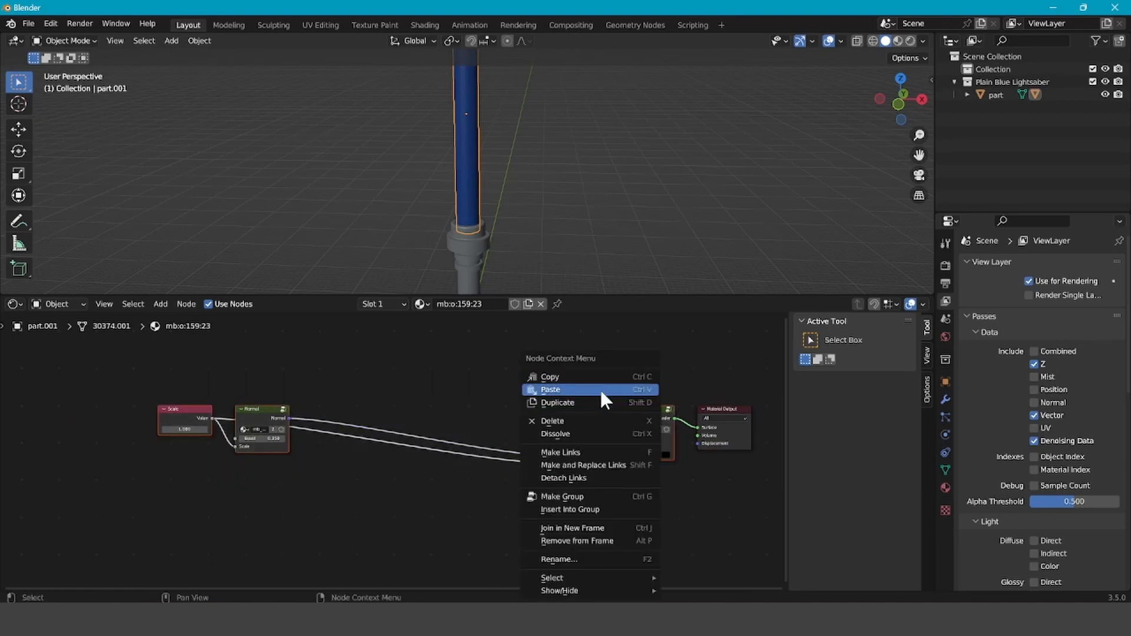
pyautogui.click(586, 429)
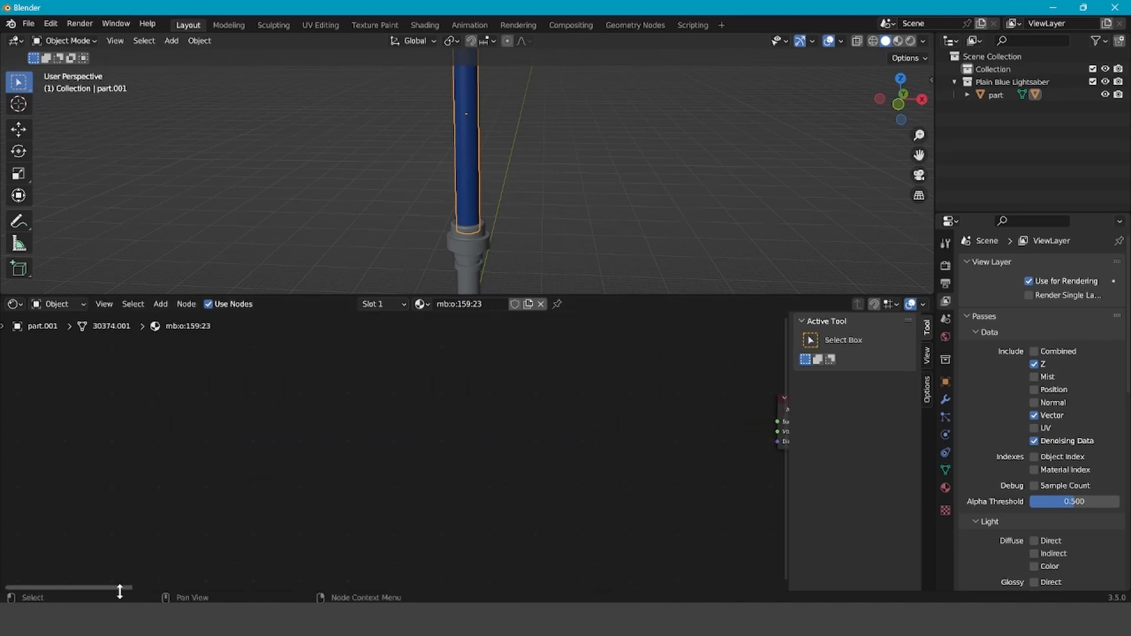
pyautogui.moveTo(119, 592); pyautogui.dragTo(407, 585)
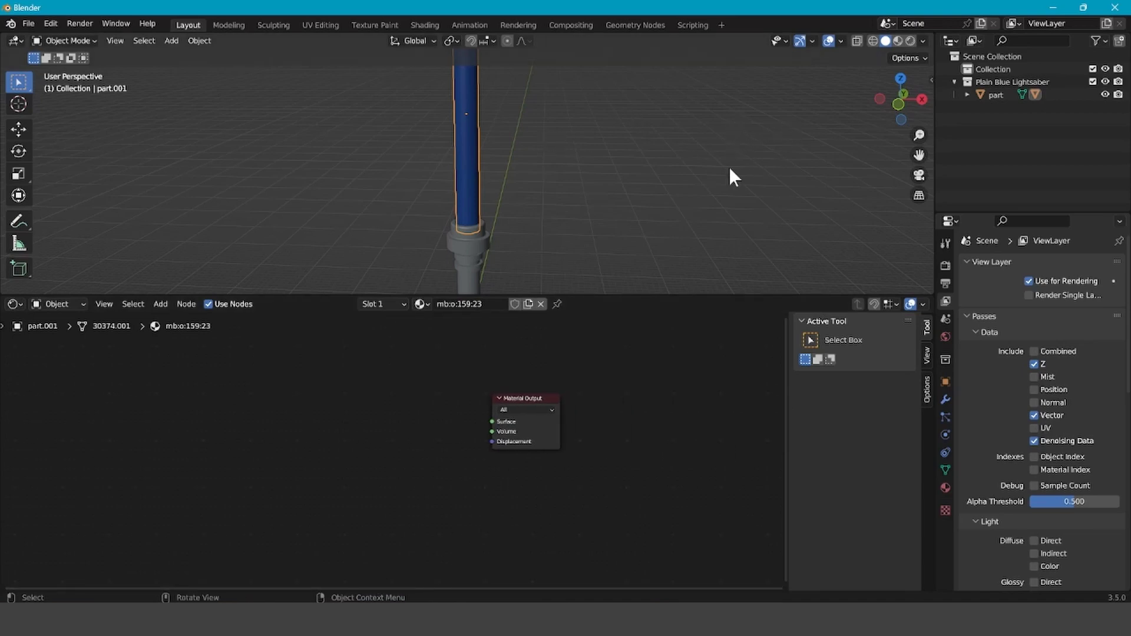
# Switch to the web browser and search YouTube for "owanator productions".
pyautogui.click(1053, 7)
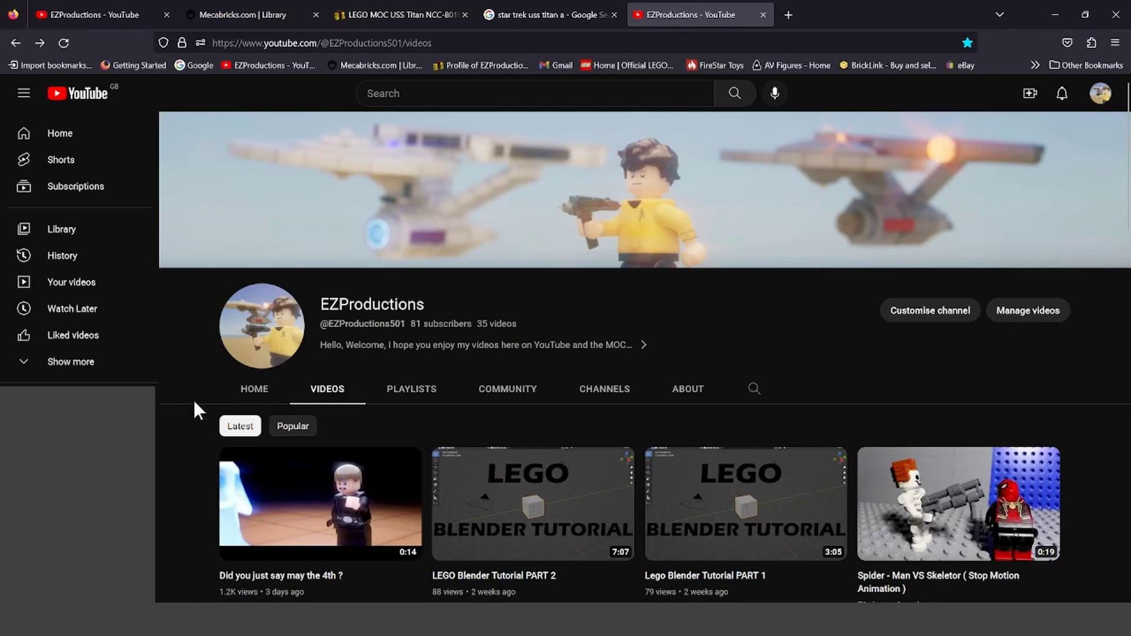
pyautogui.click(399, 92)
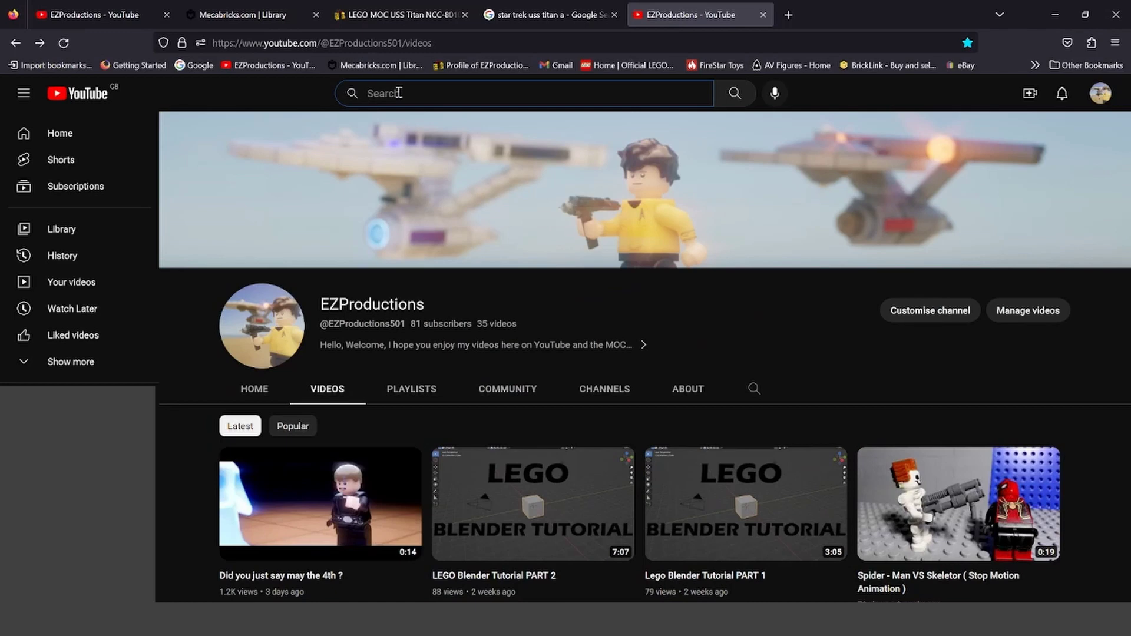
pyautogui.write('owanator prod')
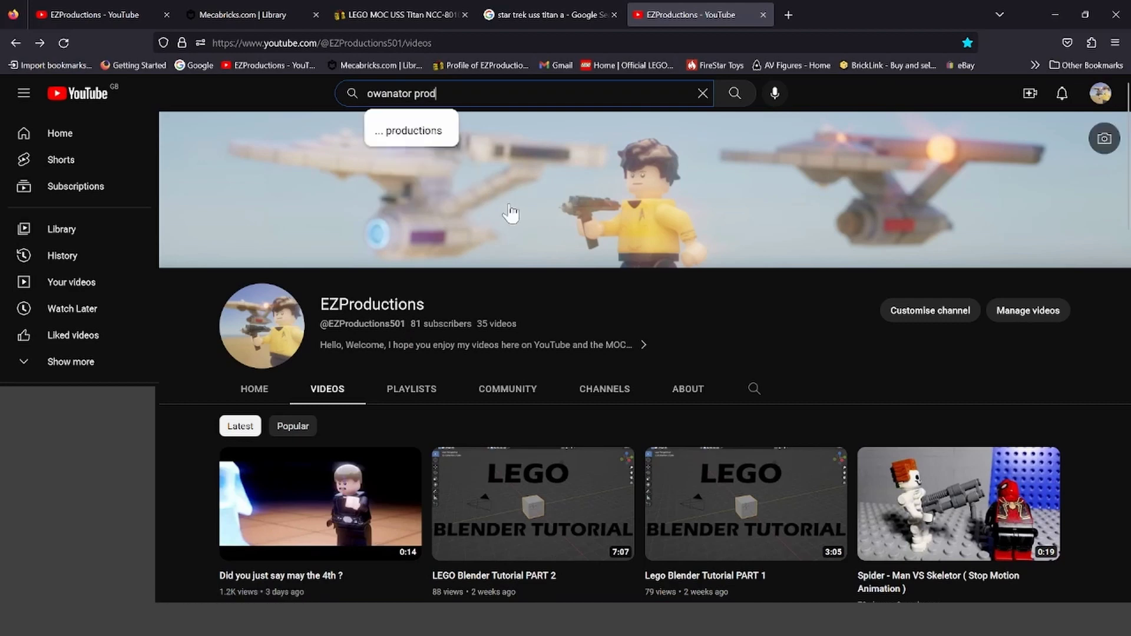
pyautogui.write('uctions')
pyautogui.press('Return')
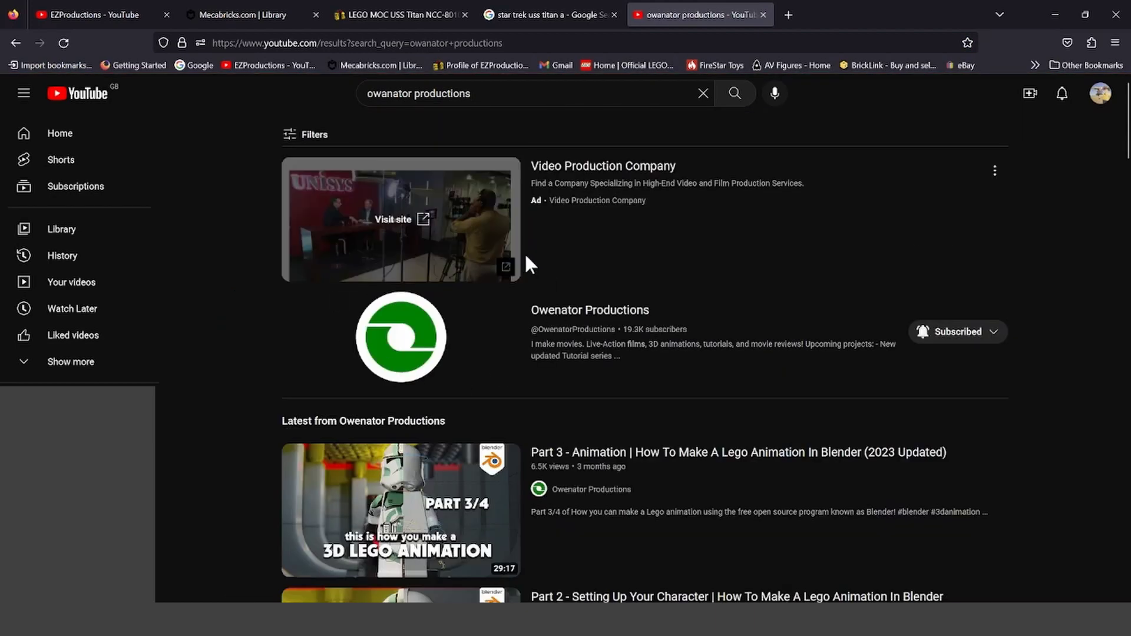
# Open the Owenator Productions channel's videos and open "The Making Of | The 313th: A Star Wars Story - DISSENT".
pyautogui.click(413, 339)
pyautogui.click(325, 401)
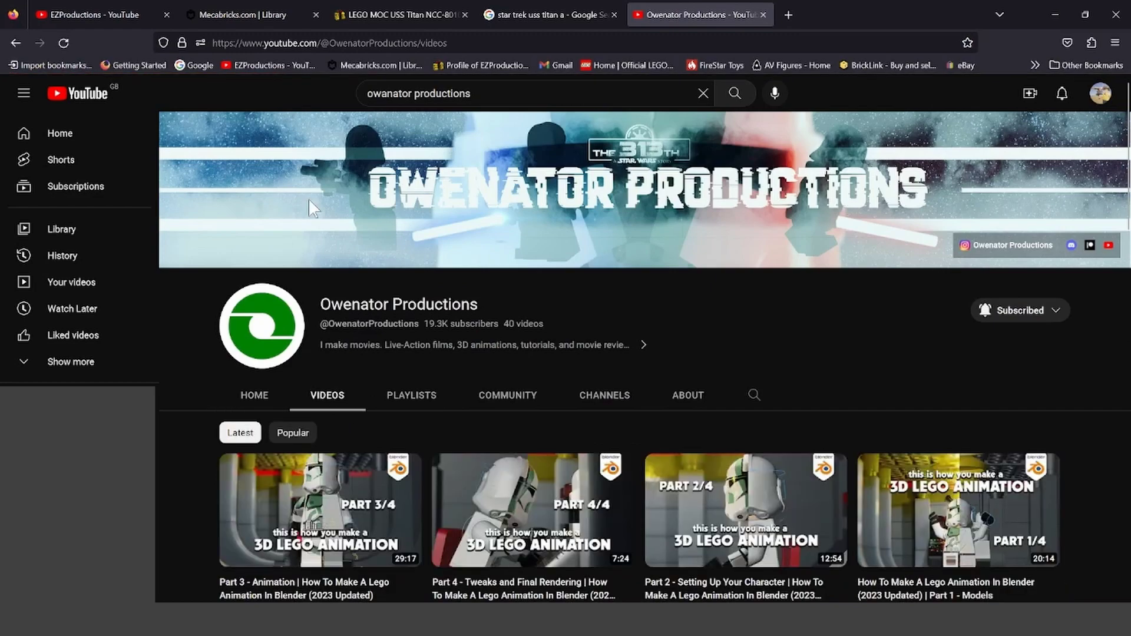
pyautogui.scroll(-5, 517, 361)
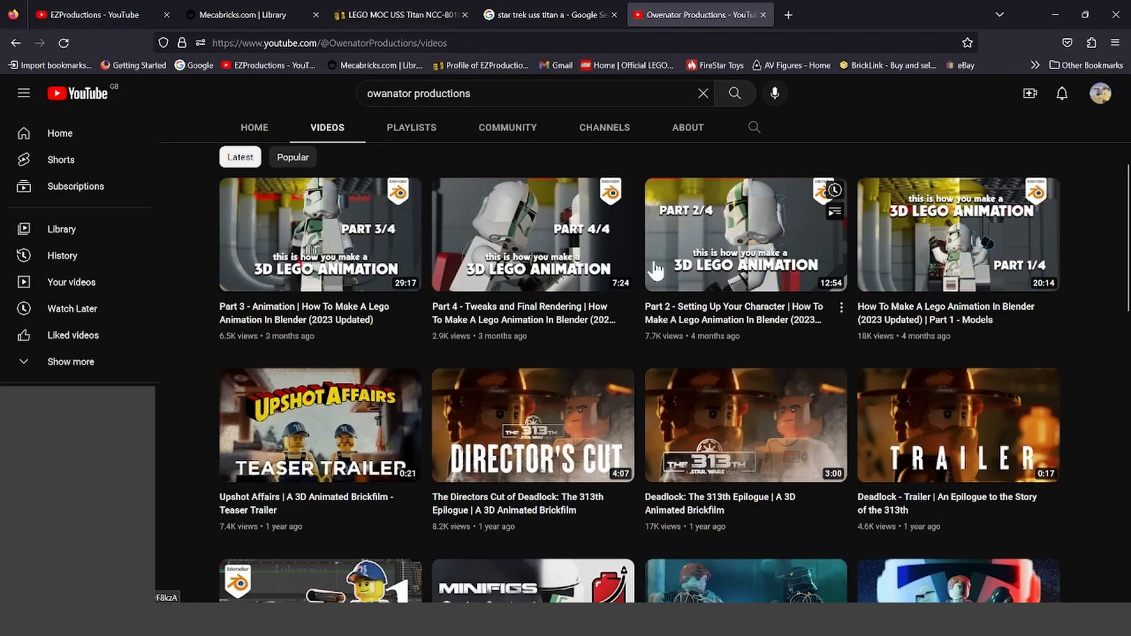
pyautogui.scroll(2, 356, 419)
pyautogui.scroll(2, 357, 419)
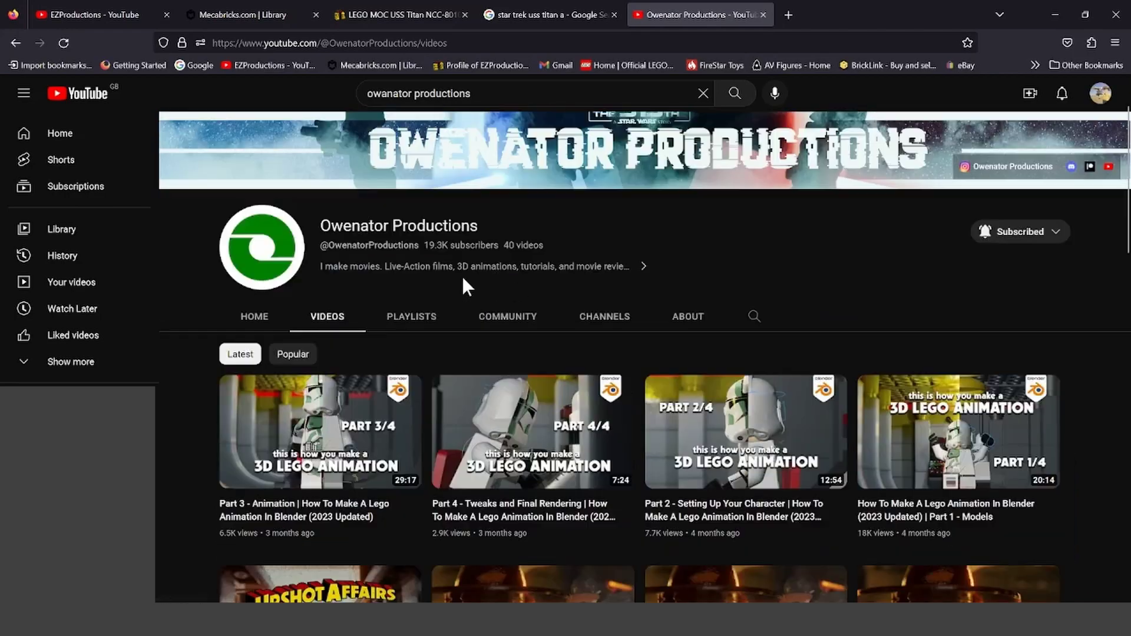
pyautogui.scroll(-8, 462, 275)
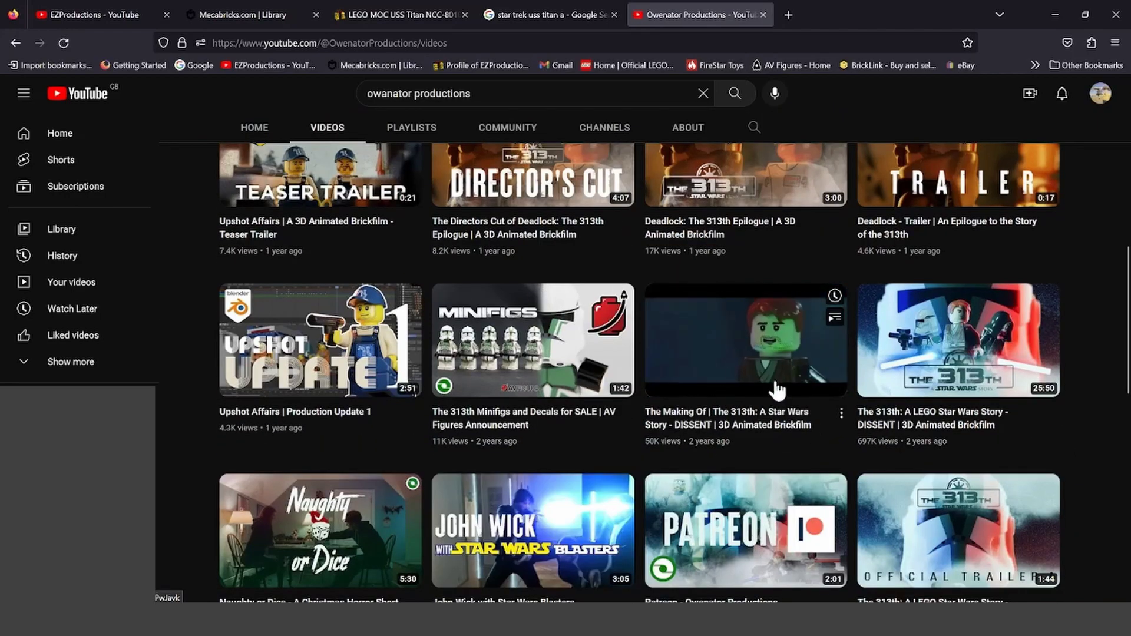
pyautogui.click(700, 430)
# Expand the video's description and open the Google Drive link for THESABERSHADER with PDF explanation.
pyautogui.scroll(-6, 8, 288)
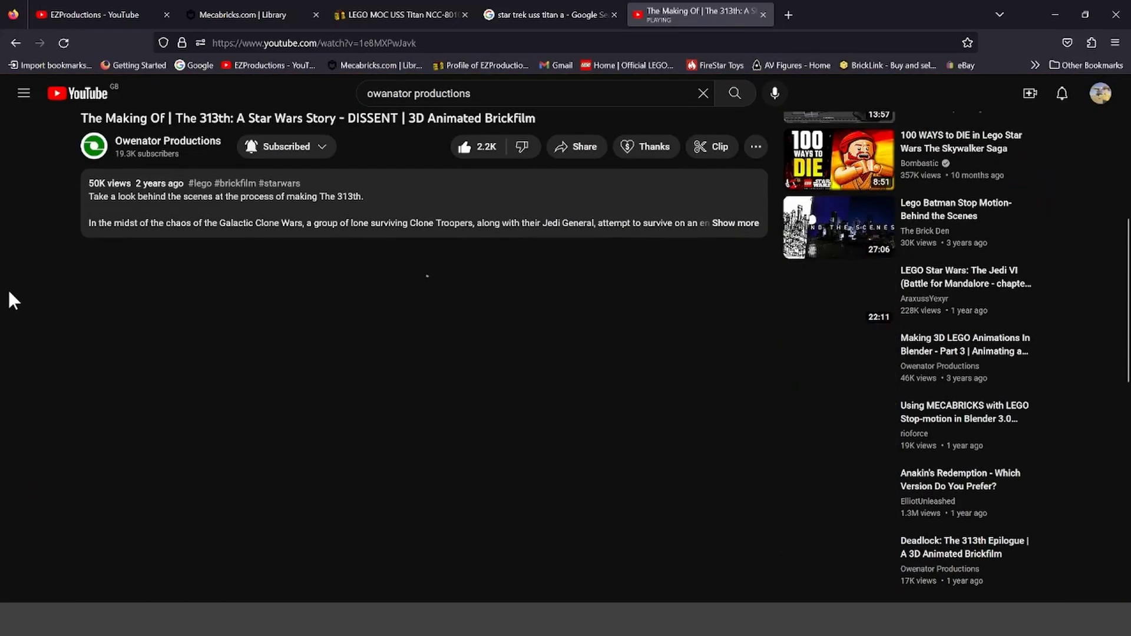
pyautogui.click(191, 221)
pyautogui.scroll(-2, 12, 167)
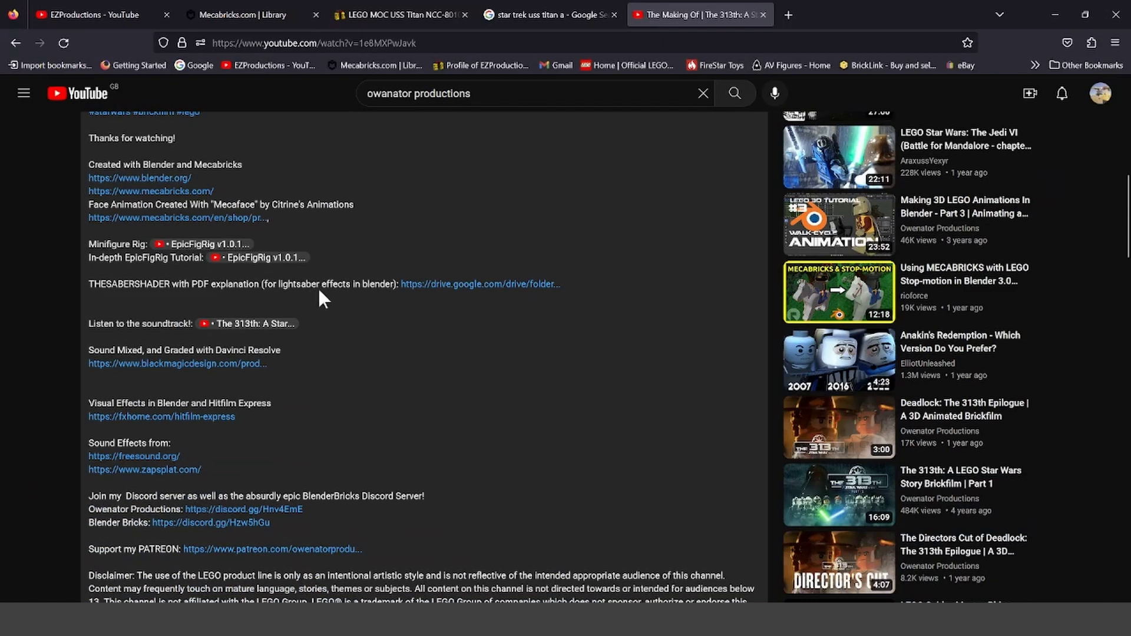
pyautogui.click(485, 287)
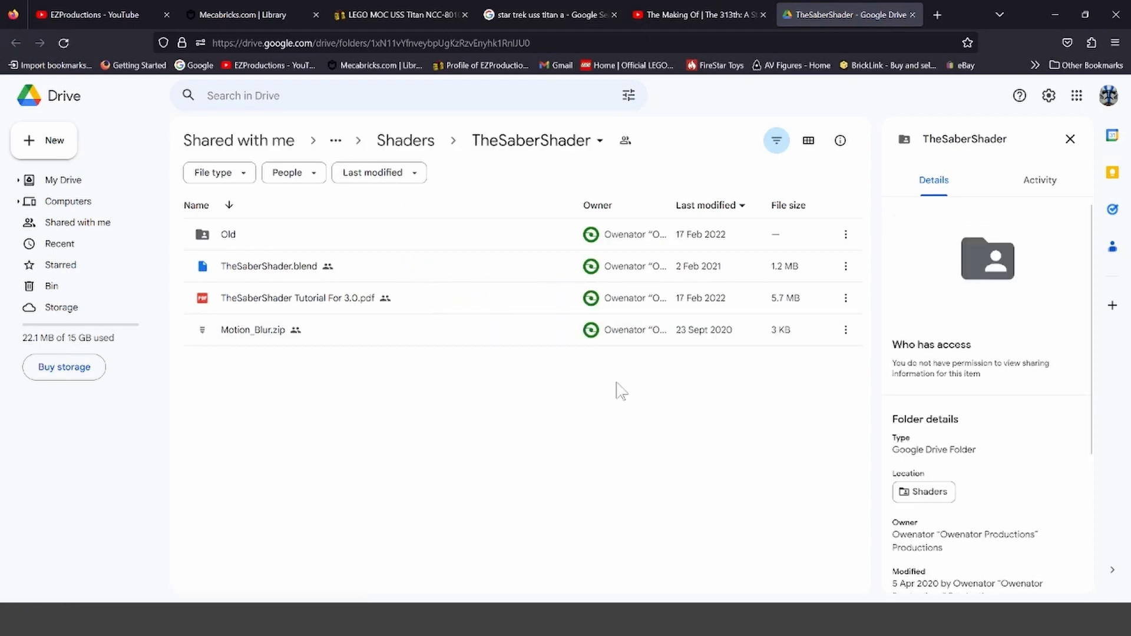
# Preview TheSaberShader.blend in the Drive folder, close it, and open TheSaberShader Tutorial For 3.0.pdf.
pyautogui.doubleClick(325, 270)
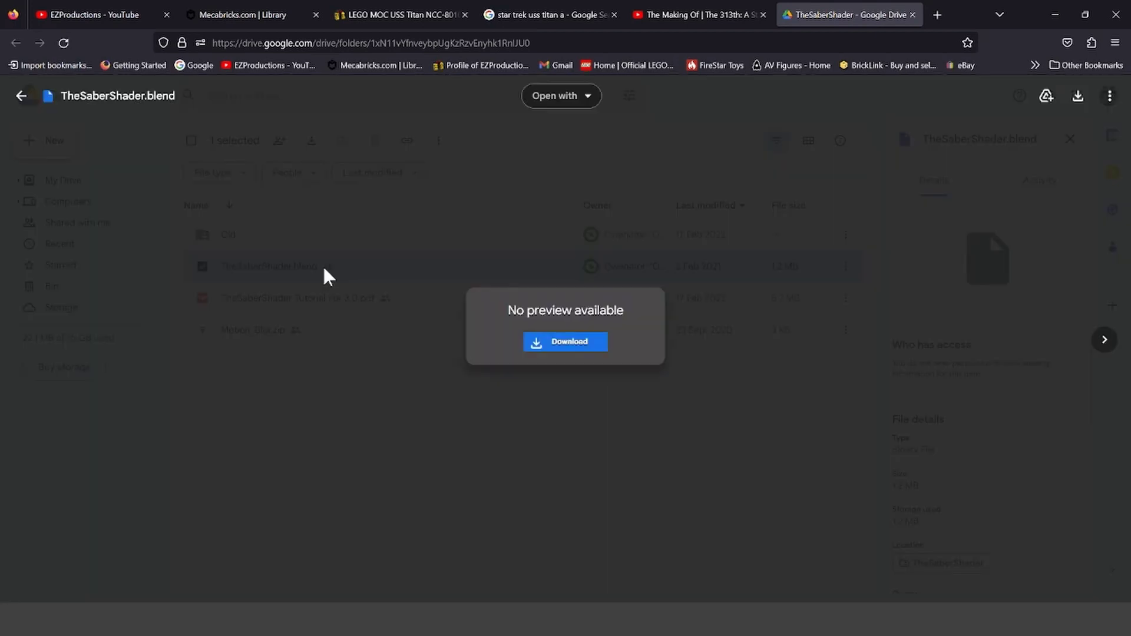
pyautogui.click(674, 362)
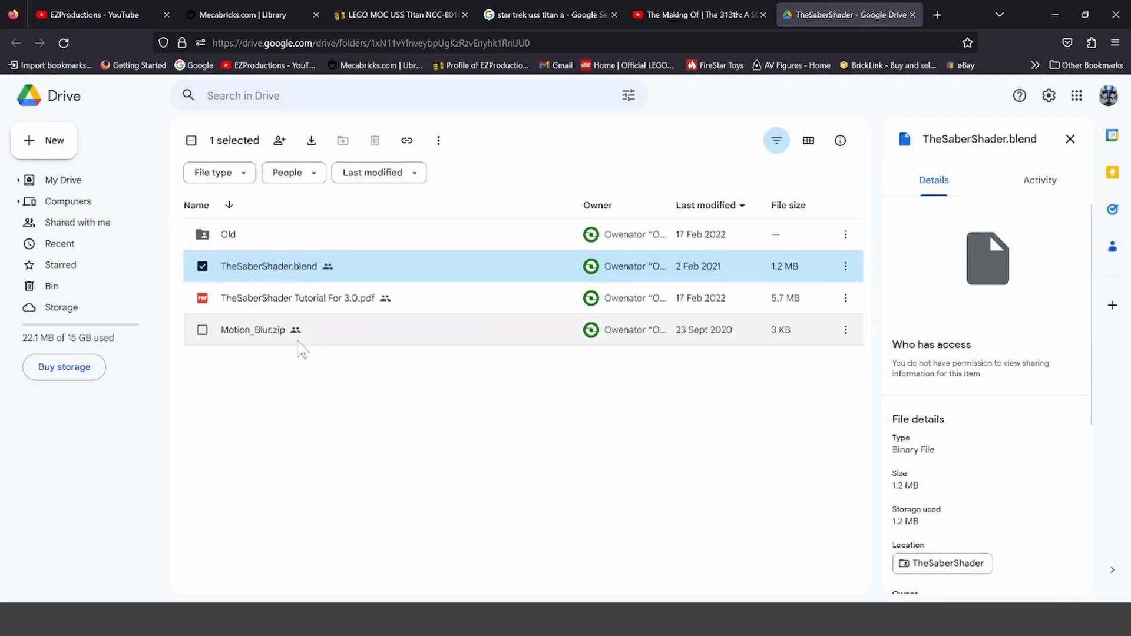
pyautogui.click(307, 303)
pyautogui.doubleClick(308, 303)
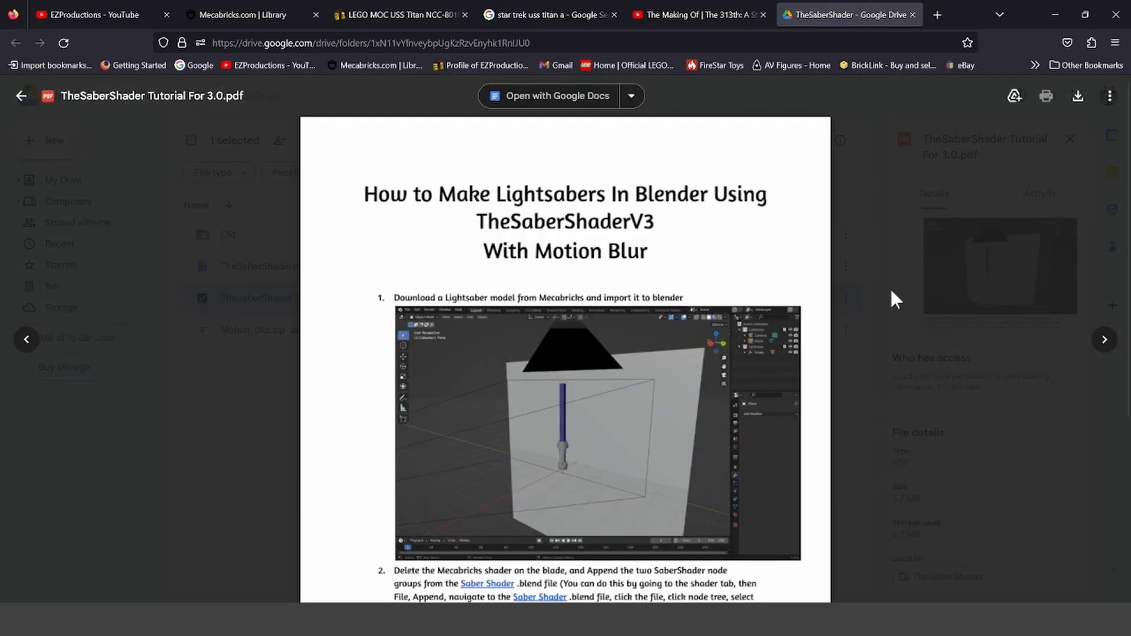
# Skim TheSaberShader Tutorial For 3.0.pdf and close it, preview the contents of Motion_Blur.zip, and return to the Drive folder.
pyautogui.scroll(-10, 780, 272)
pyautogui.click(911, 340)
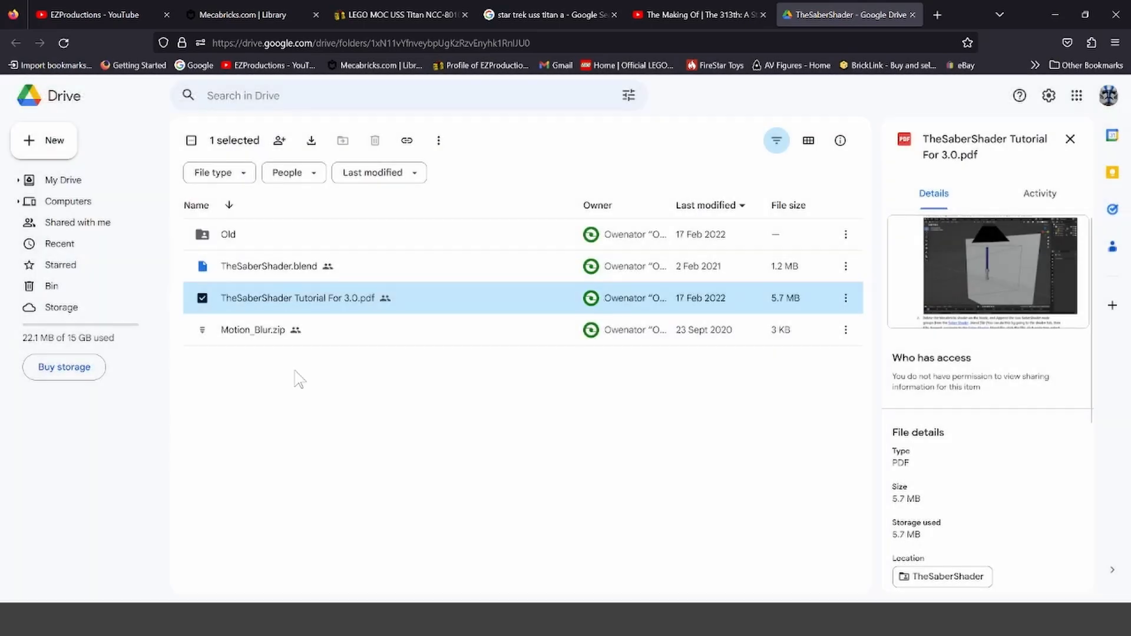
pyautogui.doubleClick(298, 339)
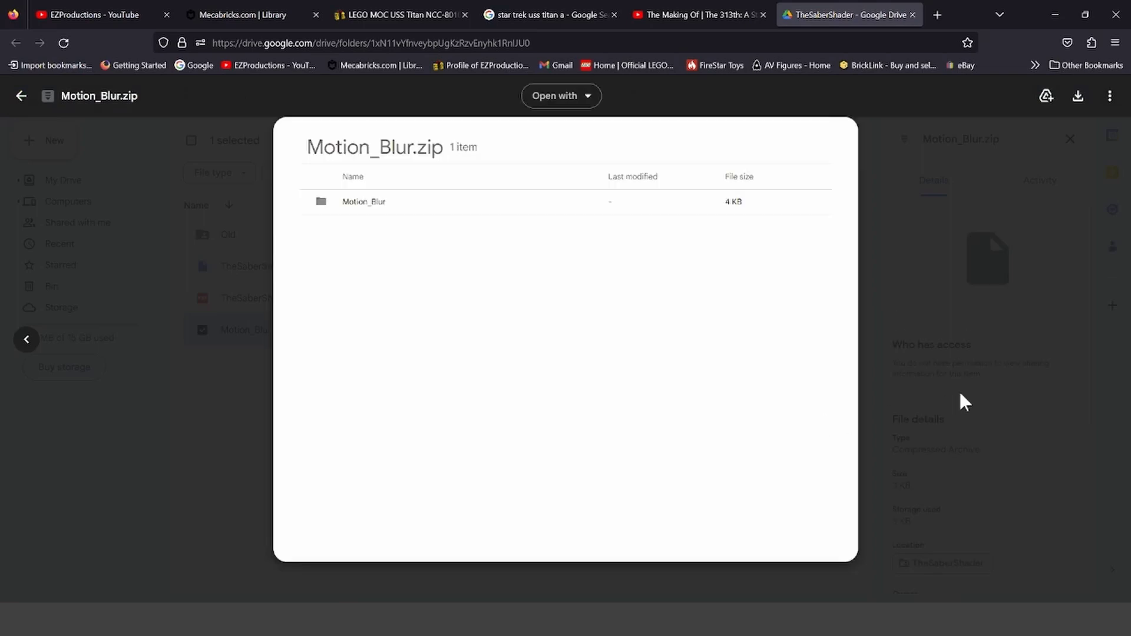
pyautogui.click(992, 209)
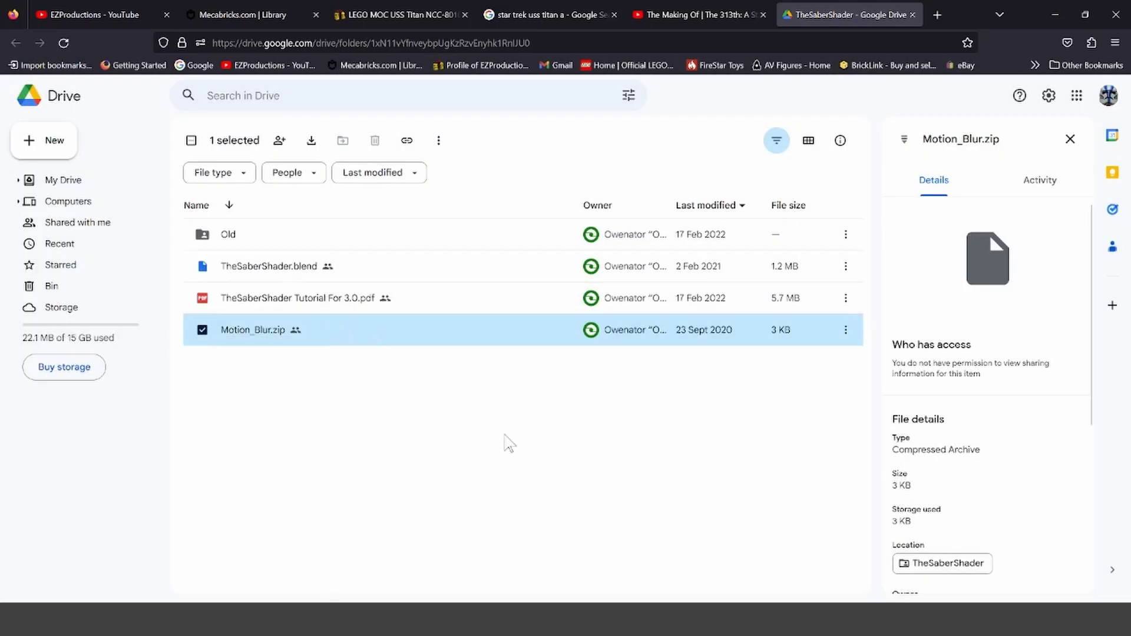
pyautogui.click(489, 566)
# Close the Google Drive and YouTube video pages and switch back to Blender.
pyautogui.click(912, 15)
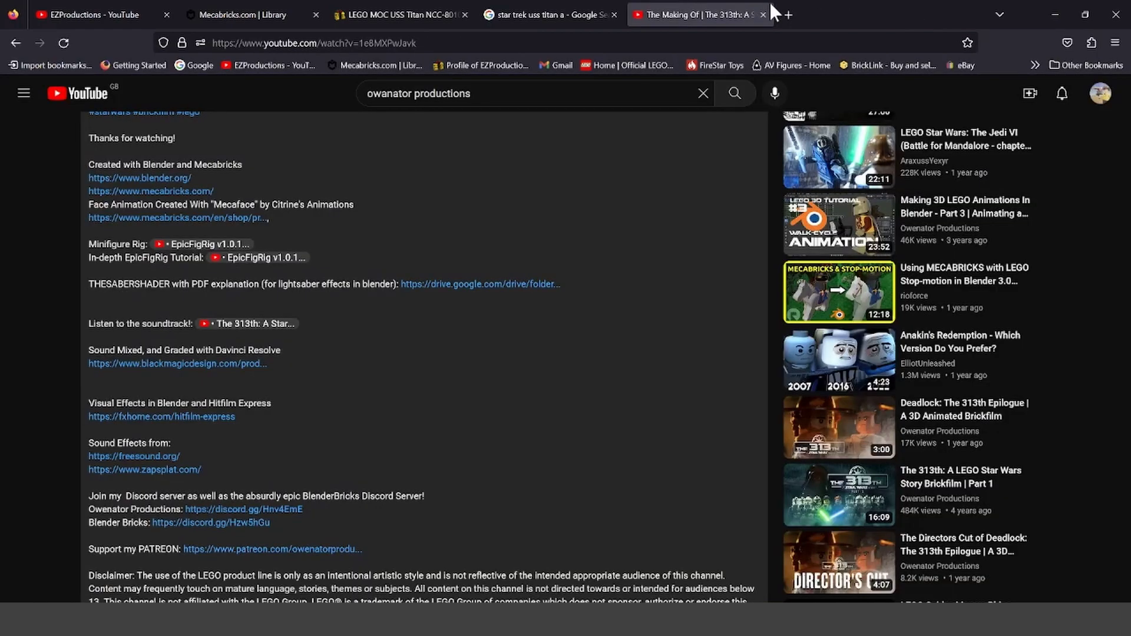
pyautogui.click(762, 14)
pyautogui.click(1055, 14)
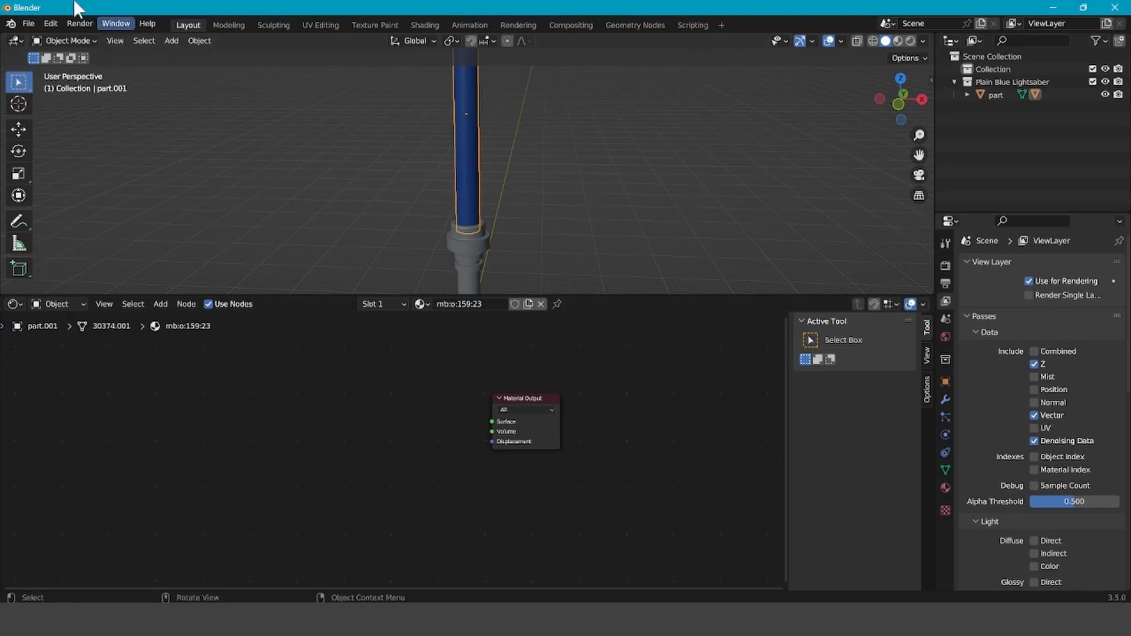
# Append the node trees TheSaberShader Material and TheSaberShaderGlowV3 from TheSaberShader.blend in the projects add-on folder.
pyautogui.click(27, 23)
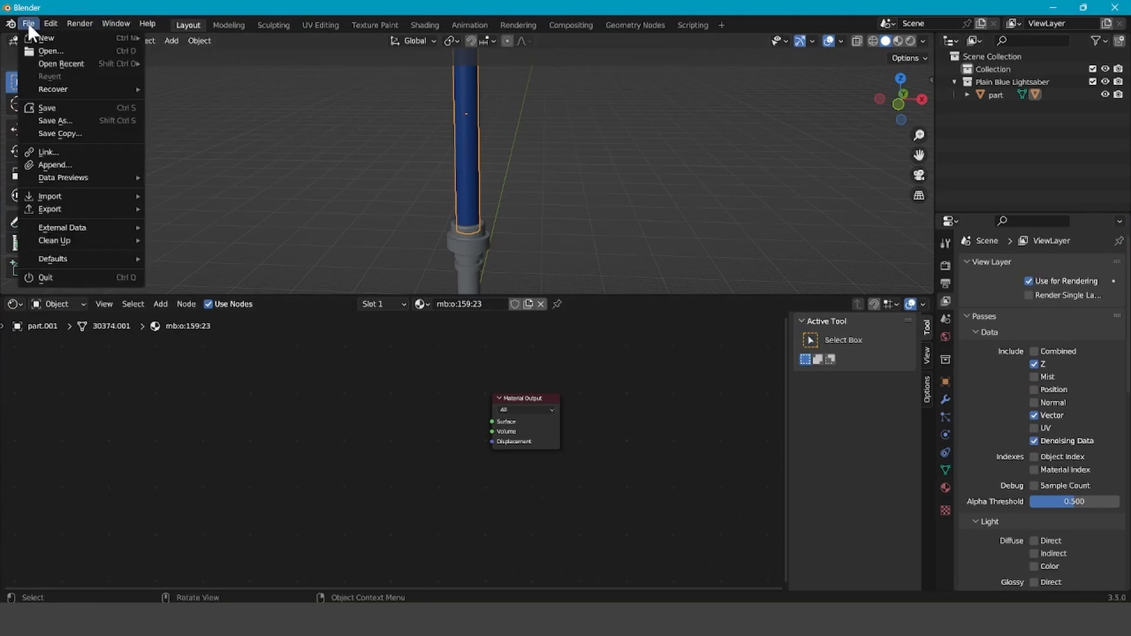
pyautogui.click(59, 164)
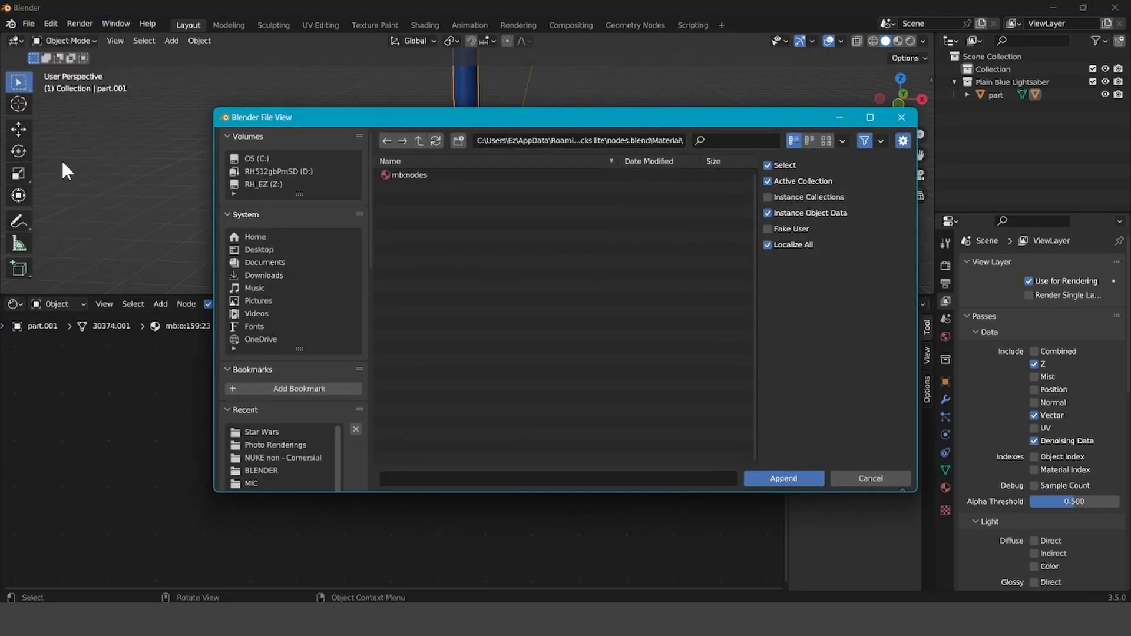
pyautogui.click(259, 470)
pyautogui.click(444, 272)
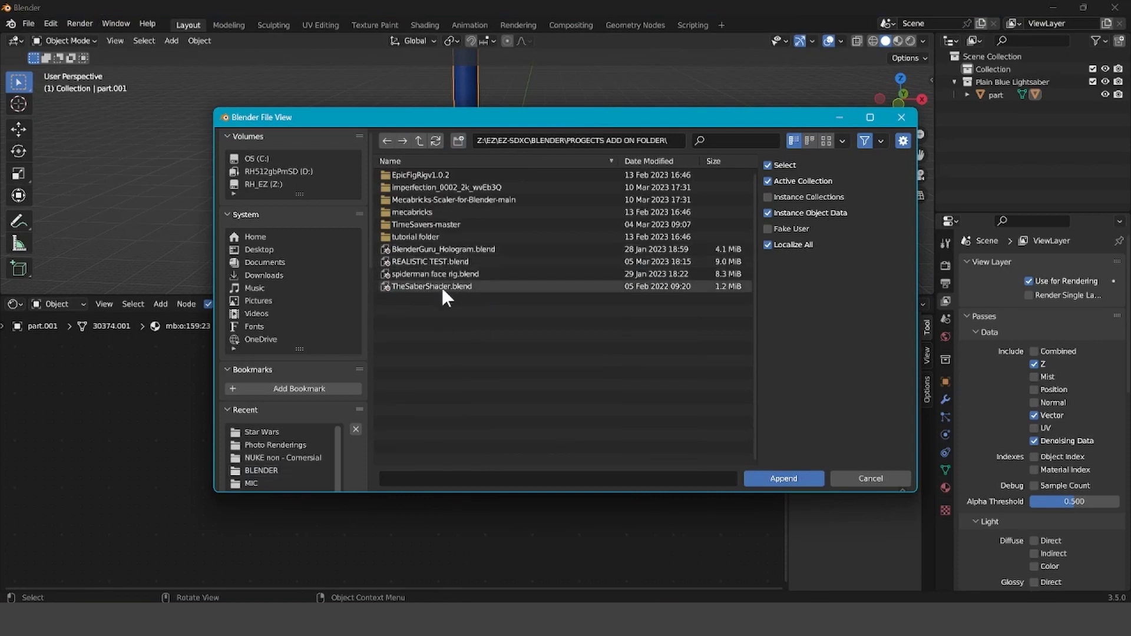
pyautogui.doubleClick(463, 286)
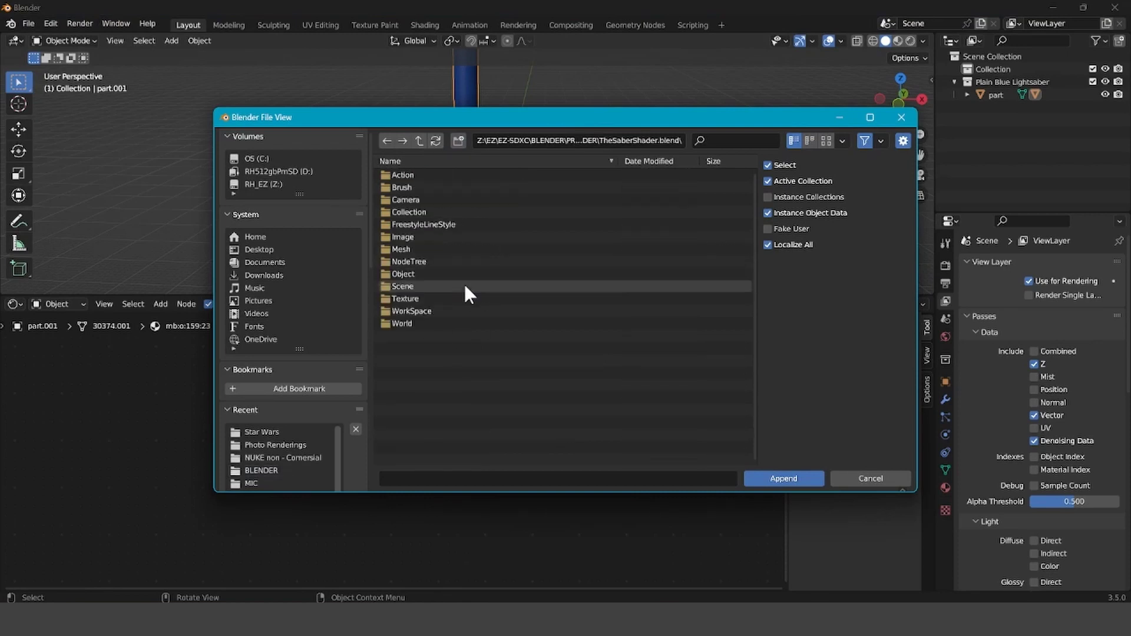
pyautogui.doubleClick(457, 260)
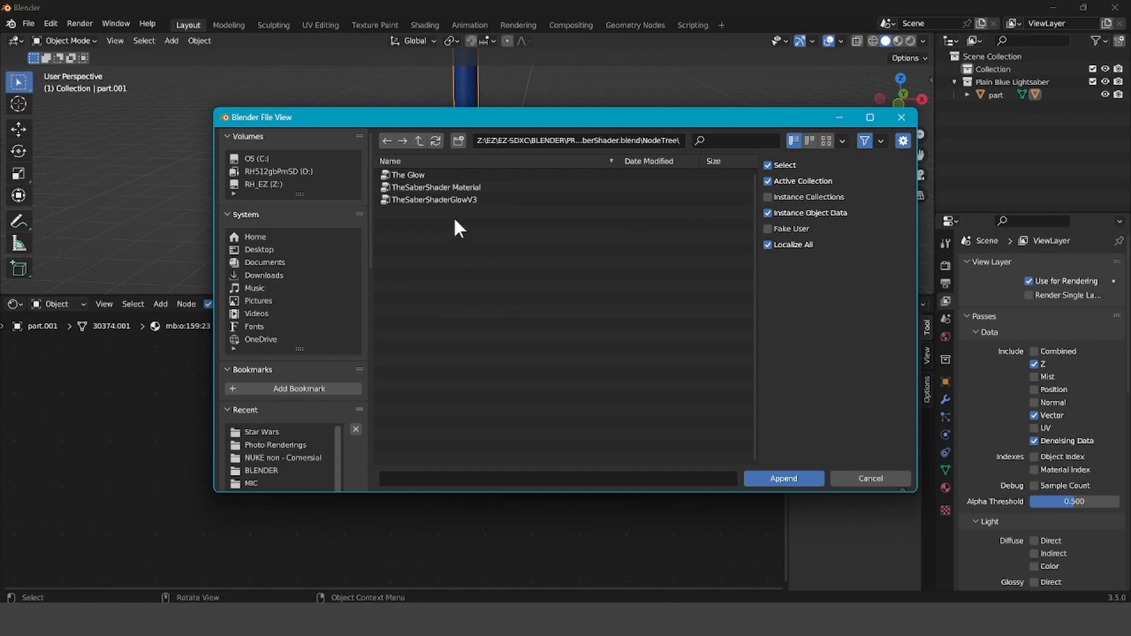
pyautogui.click(452, 201)
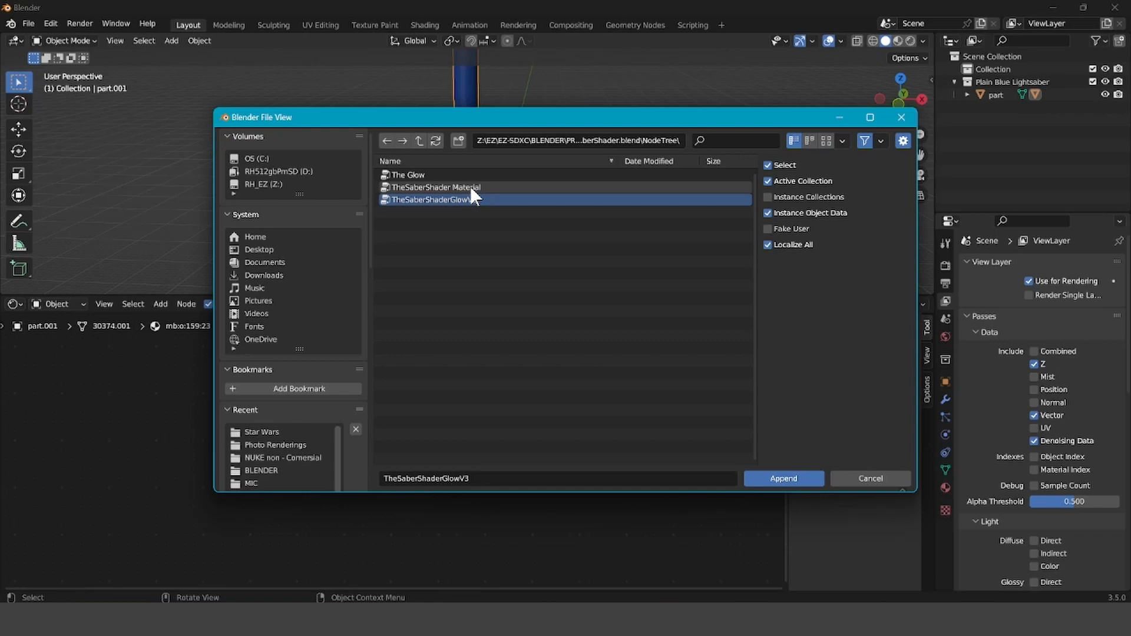
pyautogui.keyDown('ctrl'); pyautogui.click(470, 186); pyautogui.keyUp('ctrl')
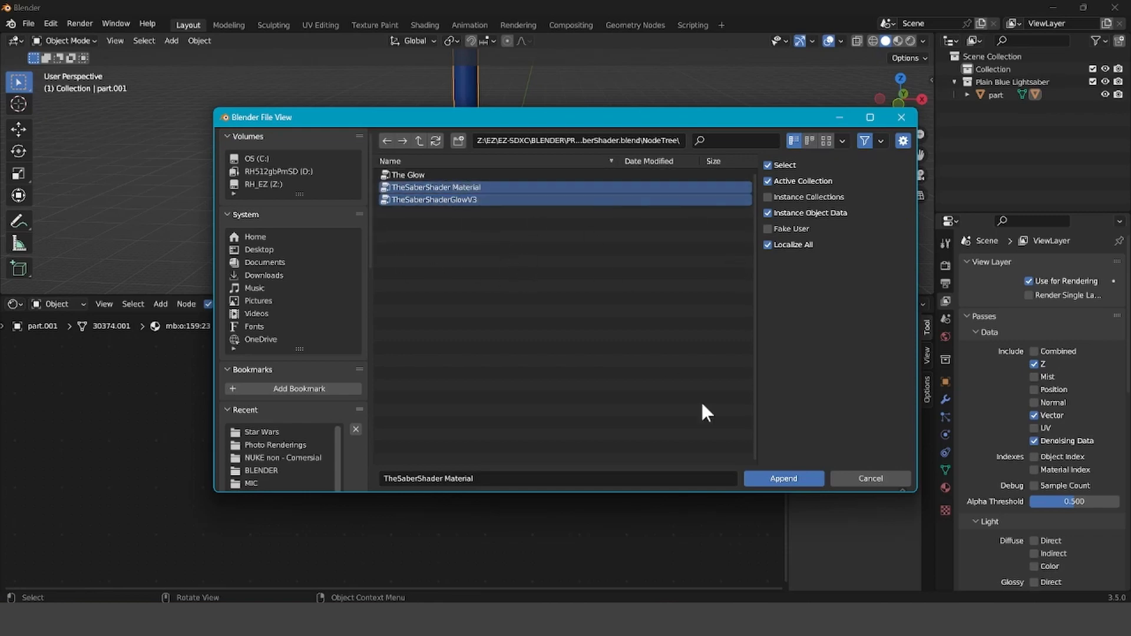
pyautogui.click(778, 479)
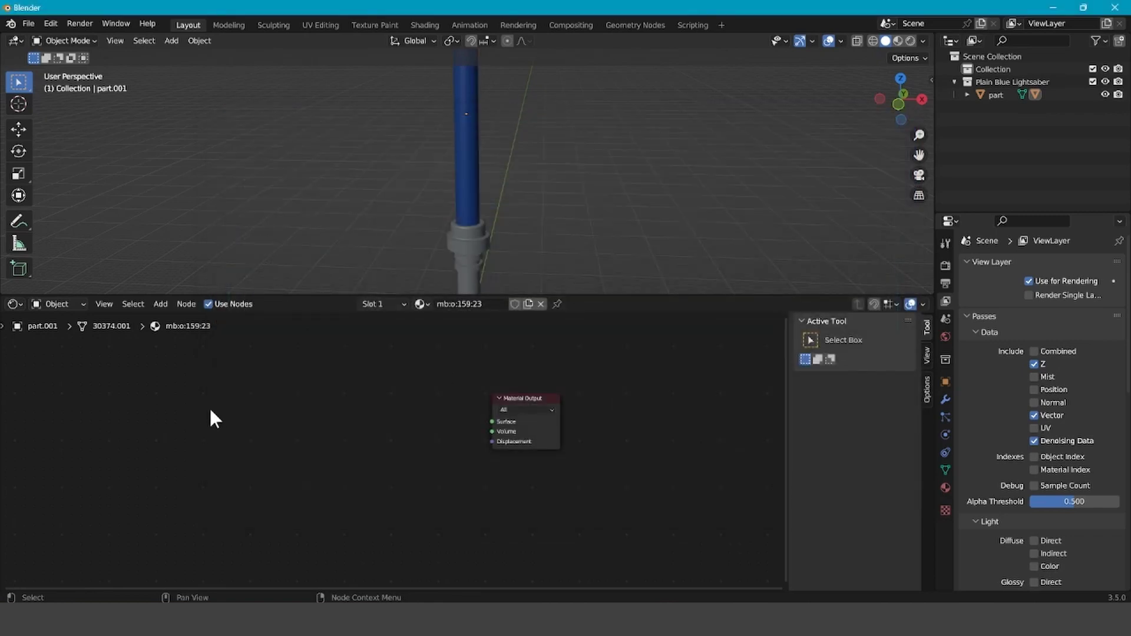
# Add the TheSaberShader Material group to the blade's material and connect its Shader output to the Material Output's Surface.
pyautogui.click(161, 303)
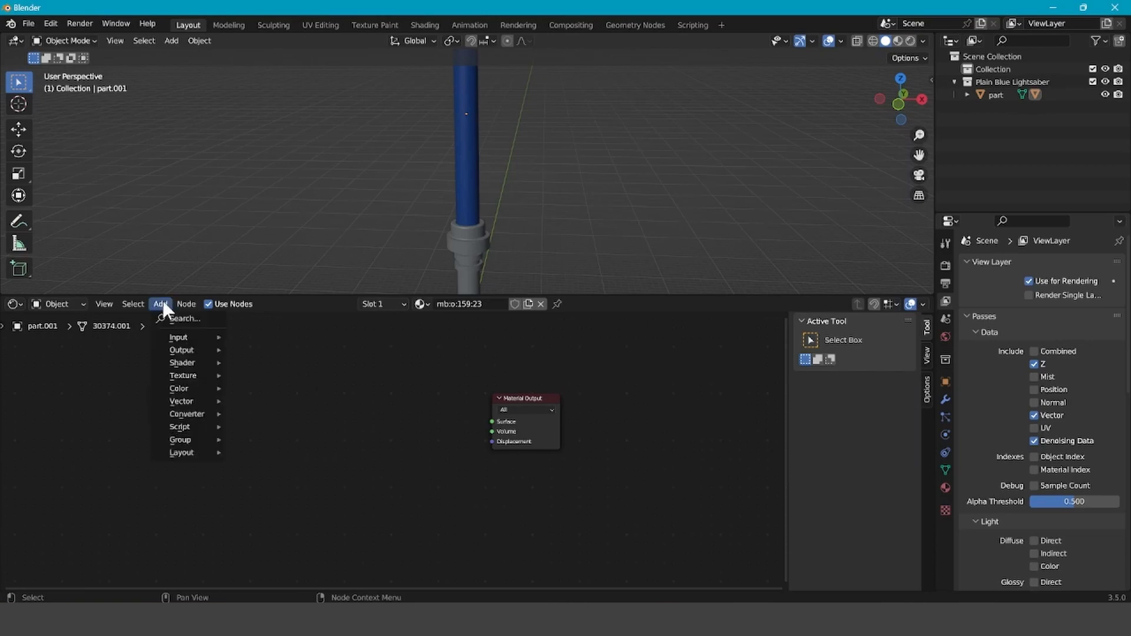
pyautogui.moveTo(198, 441)
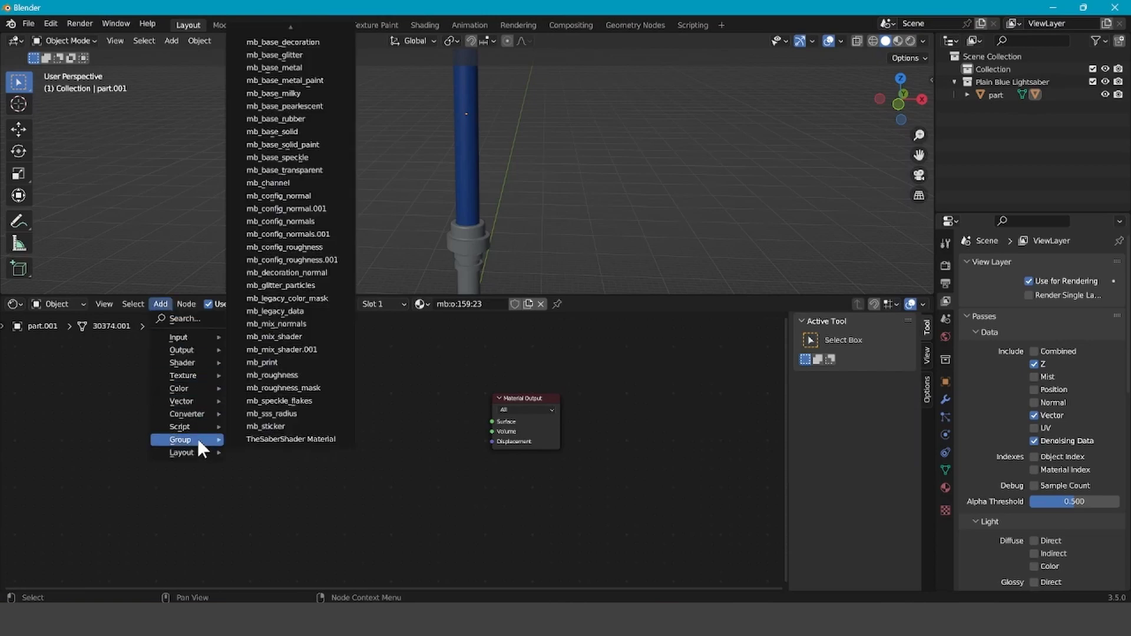
pyautogui.click(286, 441)
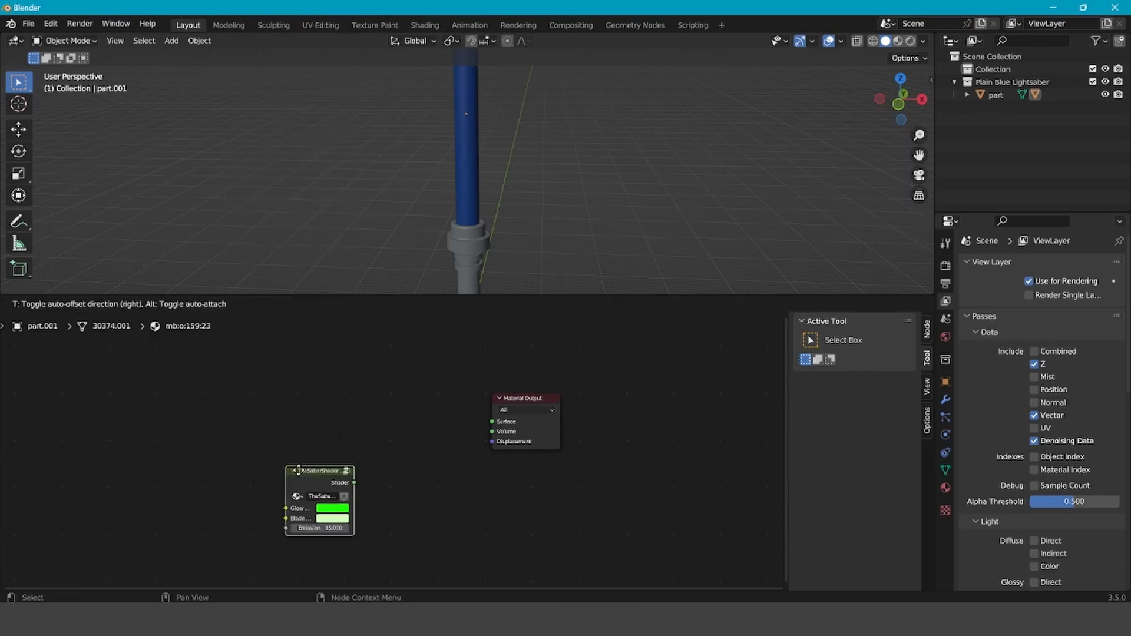
pyautogui.click(335, 436)
pyautogui.scroll(1, 331, 435)
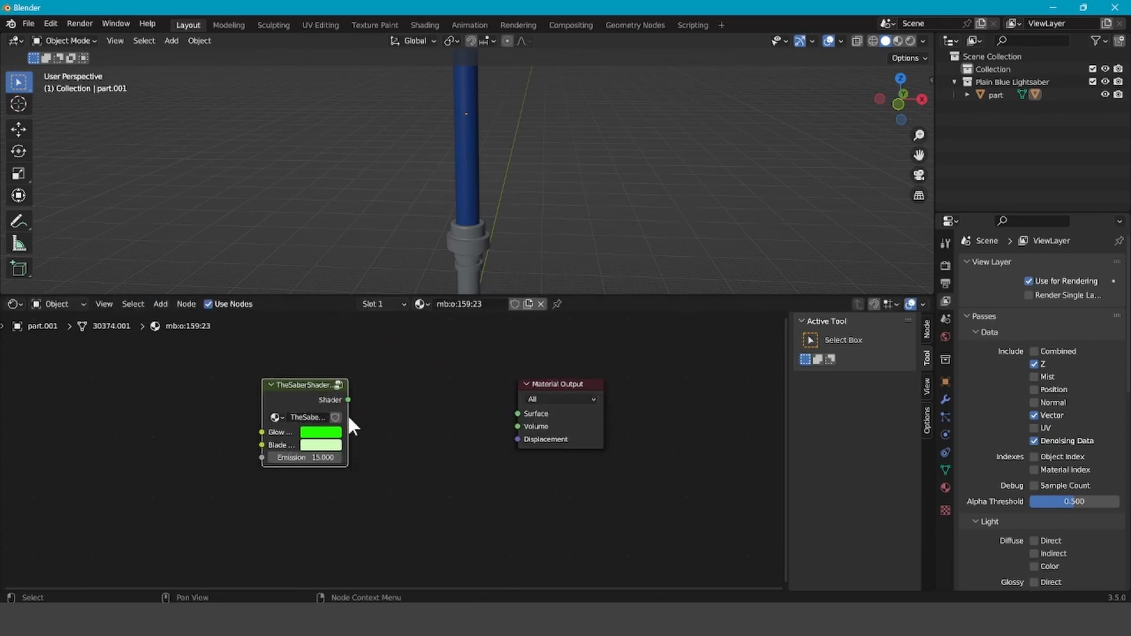
pyautogui.click(382, 416)
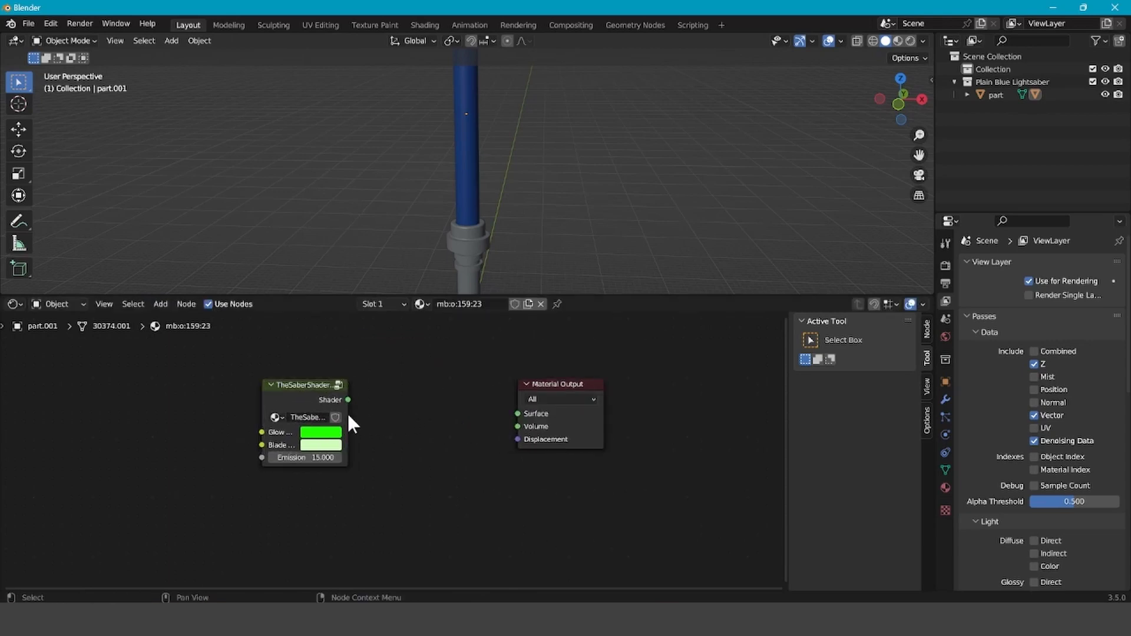
pyautogui.moveTo(347, 412); pyautogui.dragTo(518, 414)
# Configure the saber material group with a blue Glow Color, a black Blade Color and an Emission Strength of 20.
pyautogui.click(409, 429)
pyautogui.moveTo(418, 318); pyautogui.dragTo(456, 279)
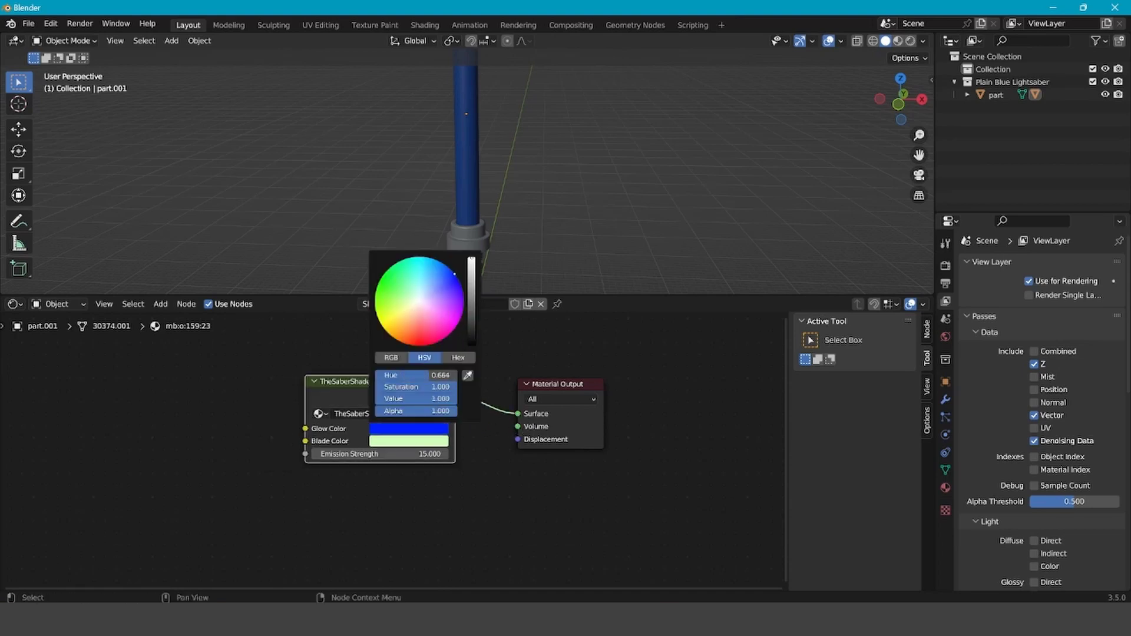
pyautogui.click(390, 443)
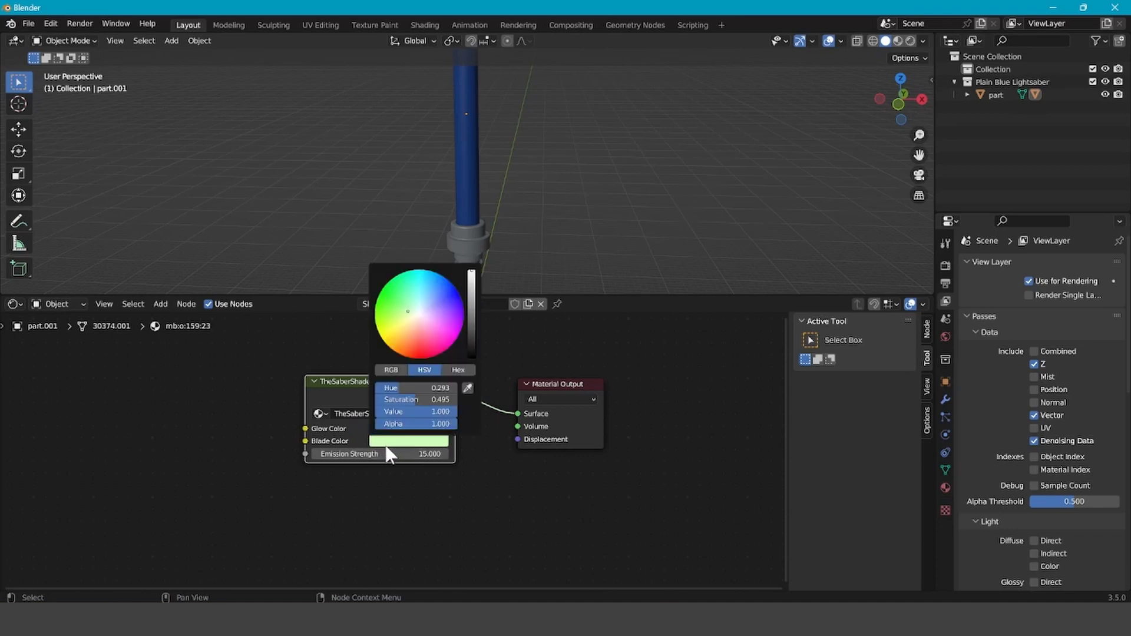
pyautogui.moveTo(472, 271); pyautogui.dragTo(465, 363)
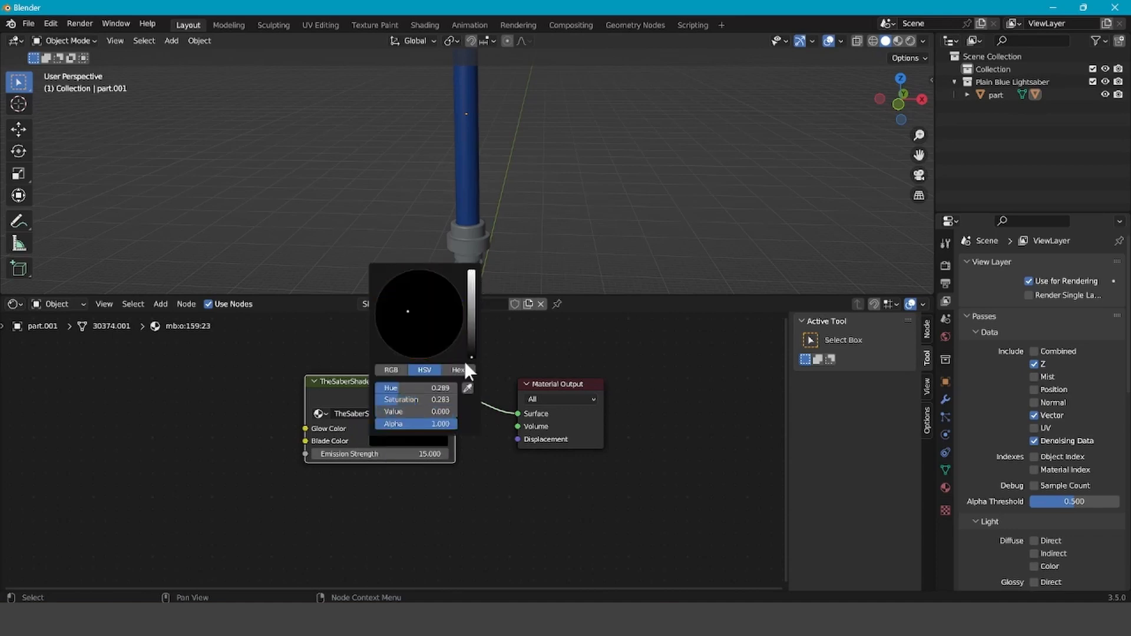
pyautogui.click(405, 454)
pyautogui.press('Return')
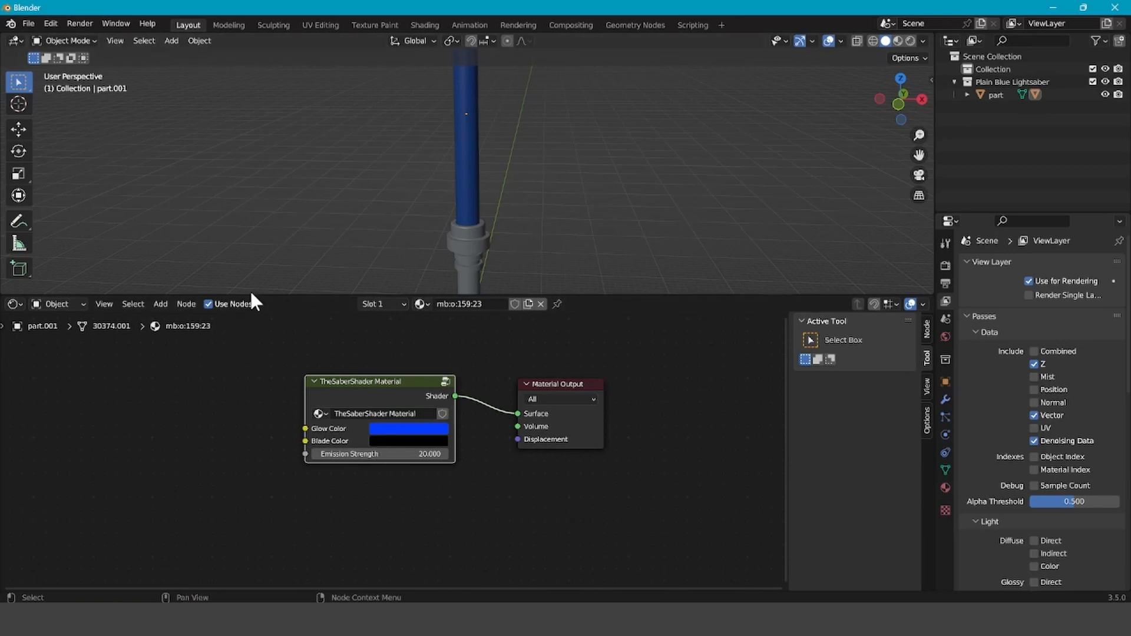
# Switch the node editor to the Compositor and add the TheSaberShaderGlowV3 group below the Denoise node.
pyautogui.click(13, 304)
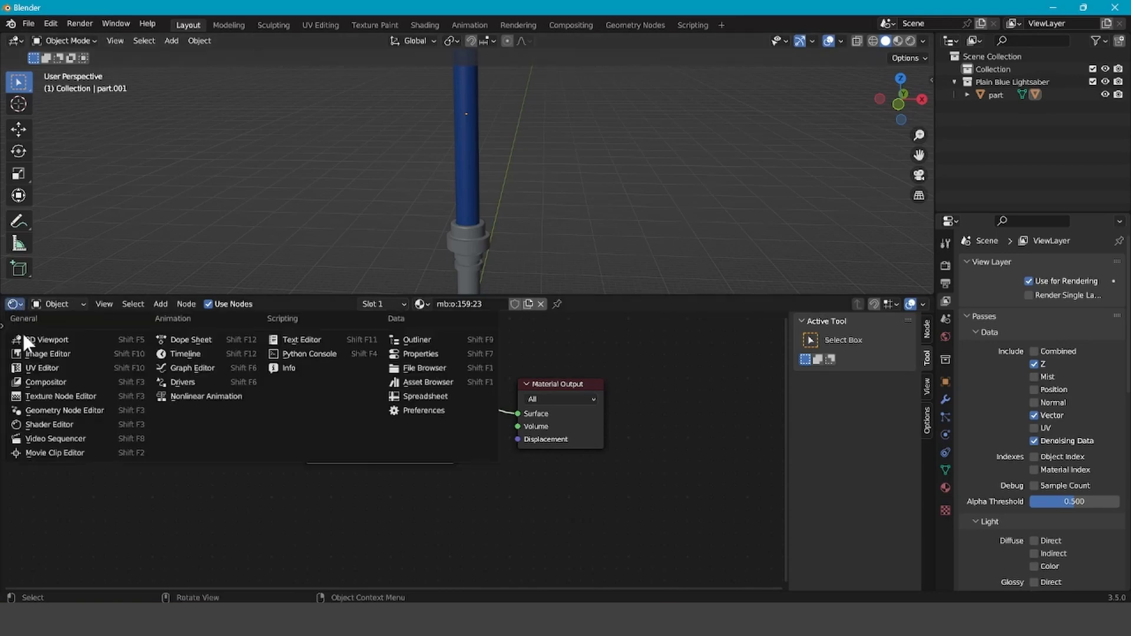
pyautogui.click(37, 380)
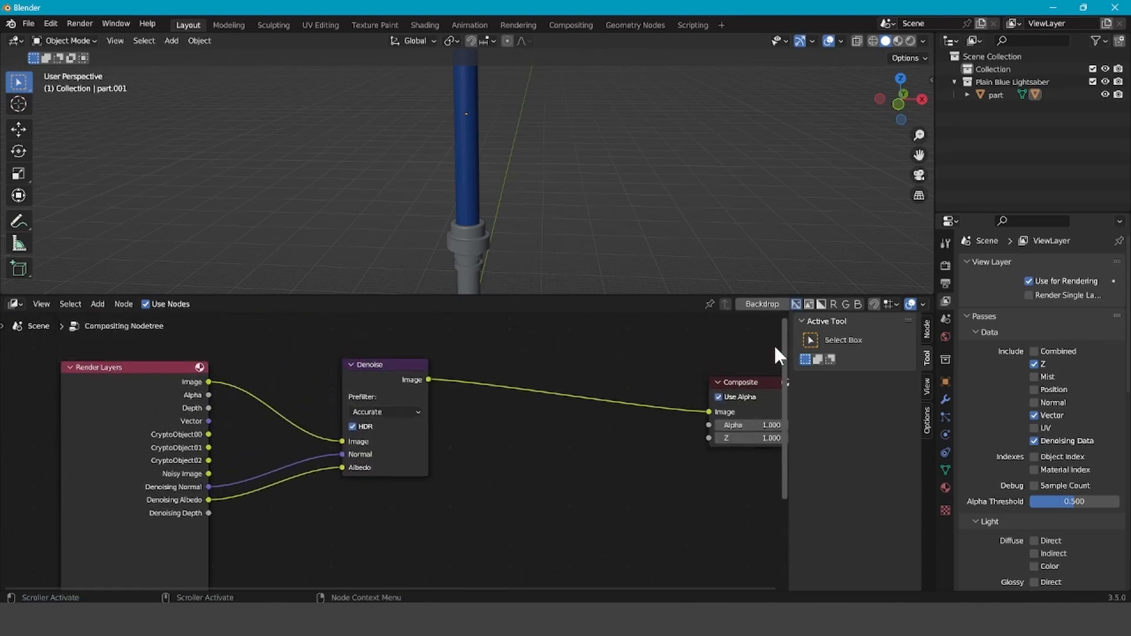
pyautogui.scroll(-2, 439, 520)
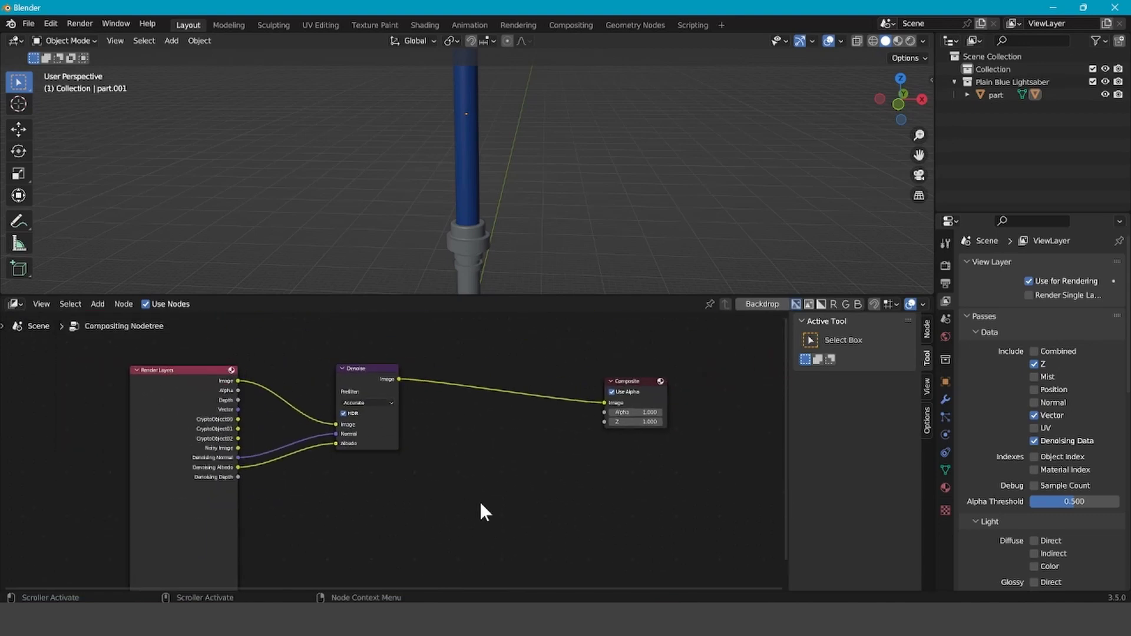
pyautogui.click(94, 302)
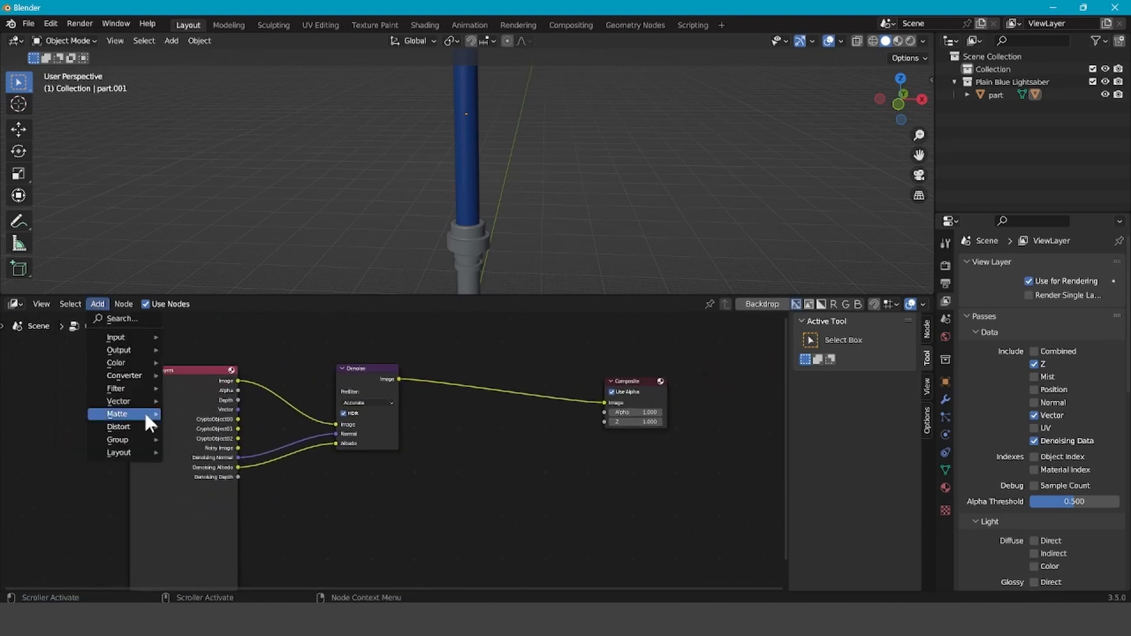
pyautogui.moveTo(136, 439)
pyautogui.click(217, 482)
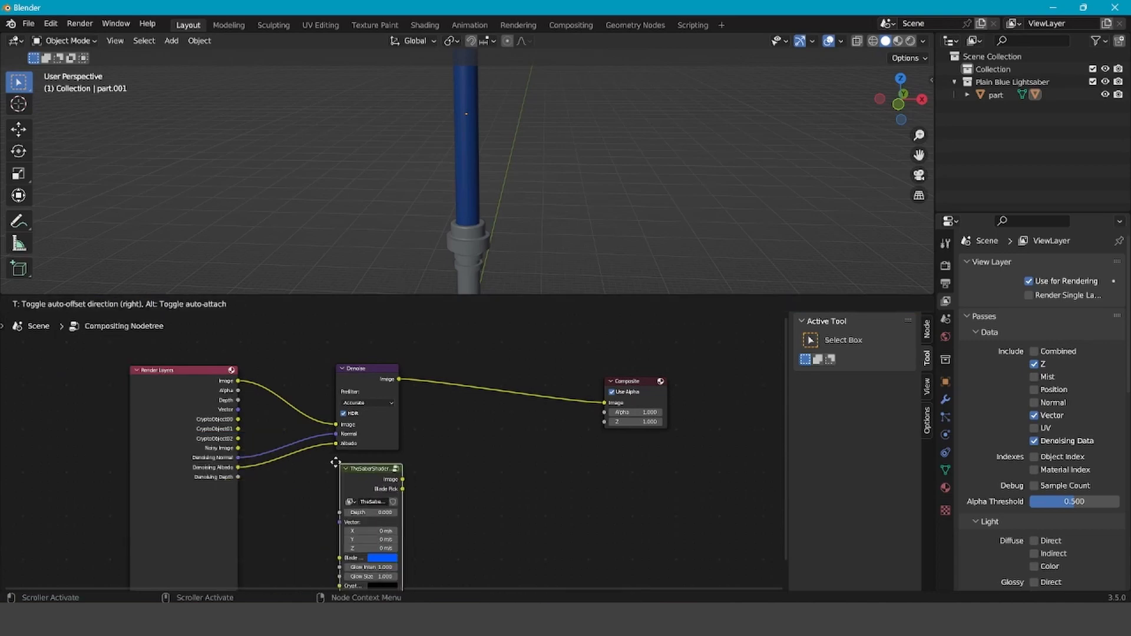
pyautogui.click(362, 465)
# Widen the glow group node and connect the Render Layers' Depth, Vector and CryptoObject00, 01 and 02 outputs to its matching inputs.
pyautogui.moveTo(784, 377); pyautogui.dragTo(783, 440)
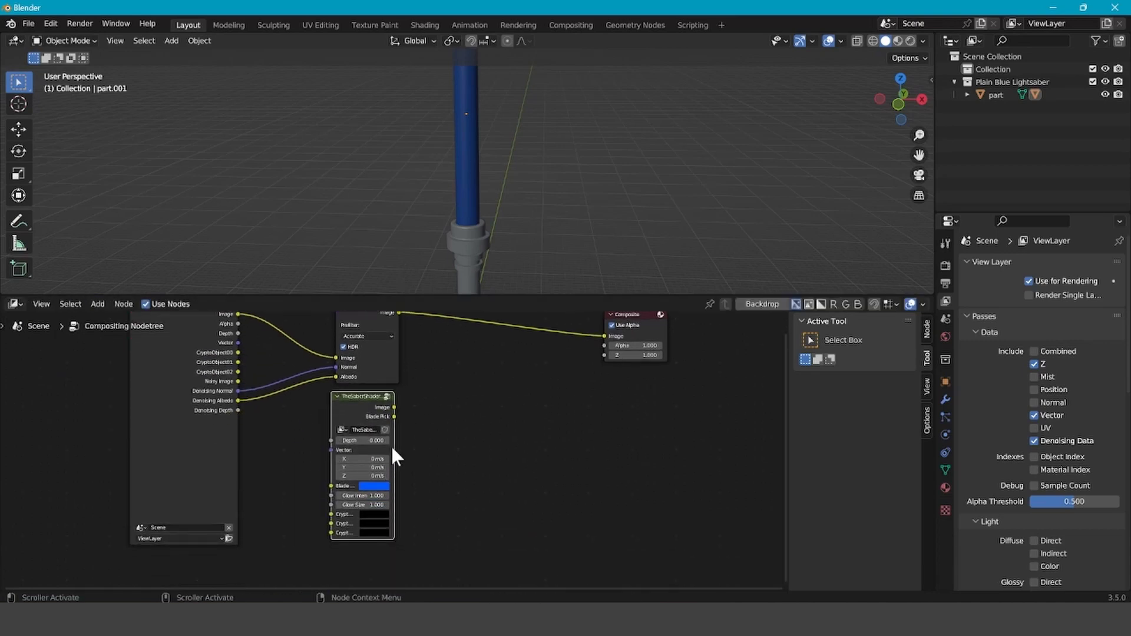
pyautogui.moveTo(394, 444); pyautogui.dragTo(439, 444)
pyautogui.moveTo(238, 333); pyautogui.dragTo(331, 441)
pyautogui.moveTo(238, 341); pyautogui.dragTo(332, 450)
pyautogui.moveTo(238, 354); pyautogui.dragTo(332, 489)
pyautogui.moveTo(240, 362); pyautogui.dragTo(331, 498)
pyautogui.moveTo(238, 372); pyautogui.dragTo(332, 507)
pyautogui.moveTo(360, 404); pyautogui.dragTo(349, 404)
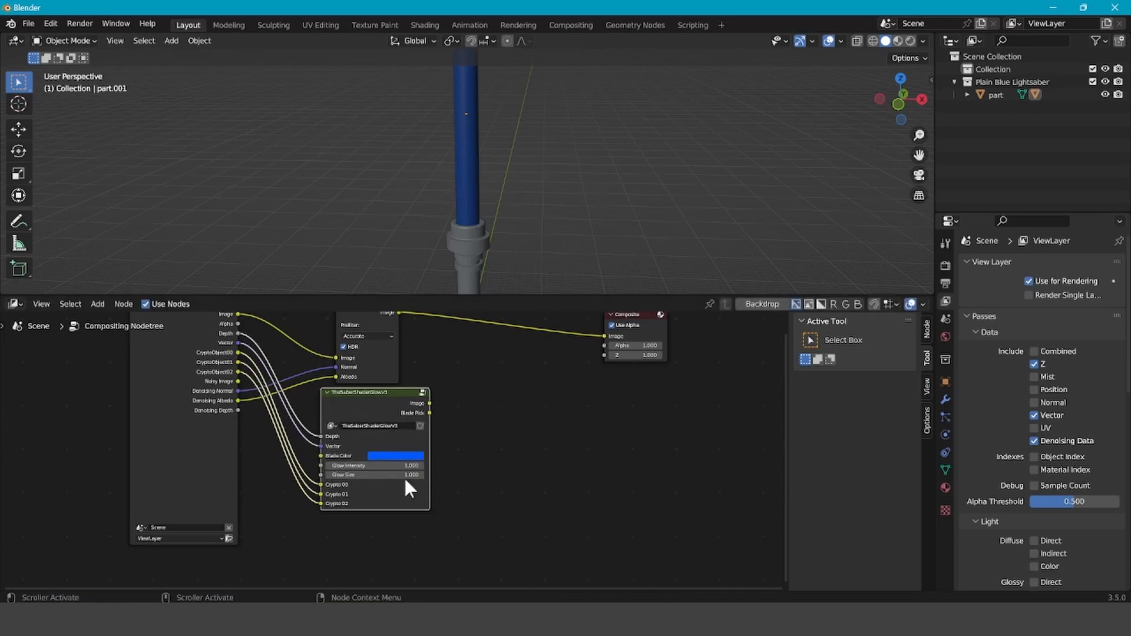
# Set the glow group's Glow Intensity to 20 and check its blue Blade Color.
pyautogui.click(382, 466)
pyautogui.write('20')
pyautogui.press('Return')
pyautogui.click(388, 456)
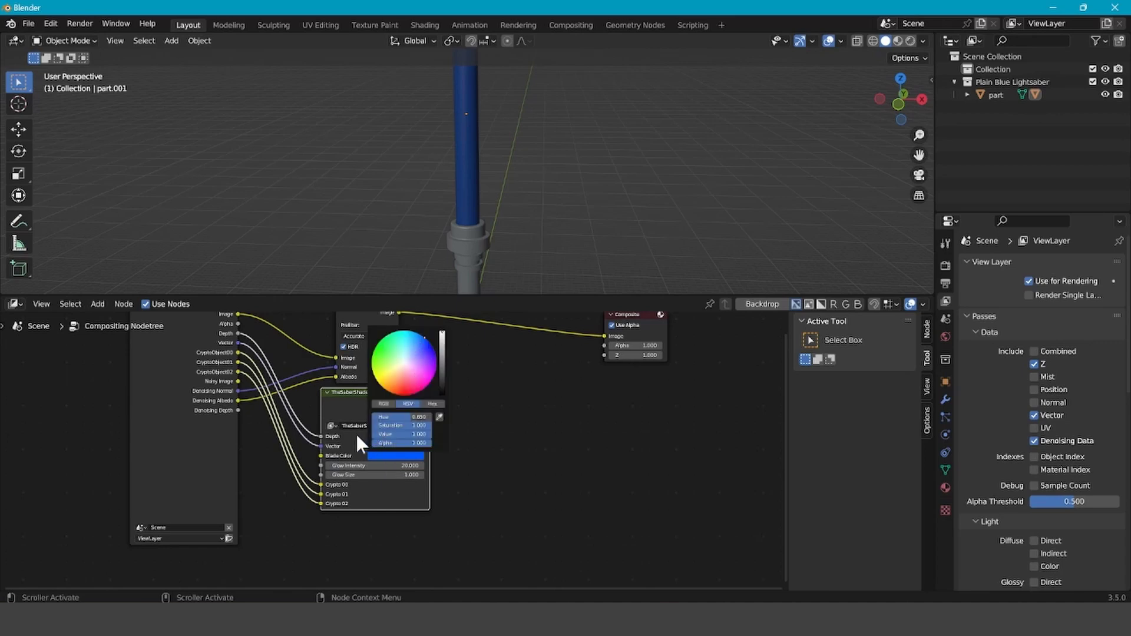
pyautogui.keyDown('shift'); pyautogui.scroll(2, 783, 388); pyautogui.keyUp('shift')
pyautogui.moveTo(382, 362); pyautogui.dragTo(378, 357)
pyautogui.click(473, 458)
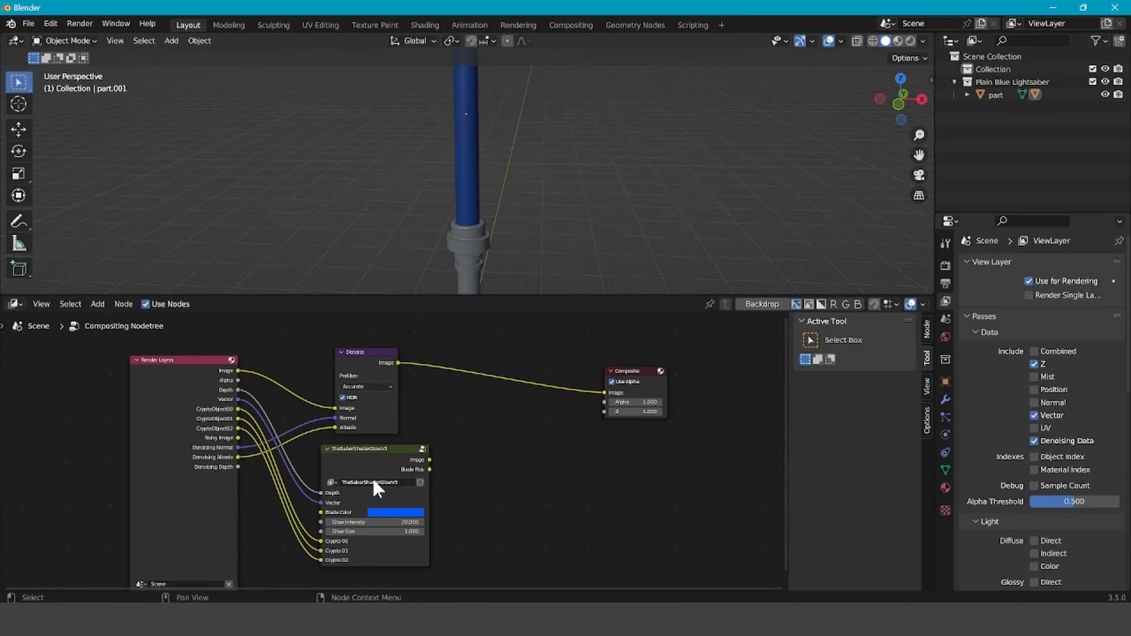
# Add a Viewer node to the compositing tree below the Composite node.
pyautogui.click(98, 303)
pyautogui.moveTo(114, 314)
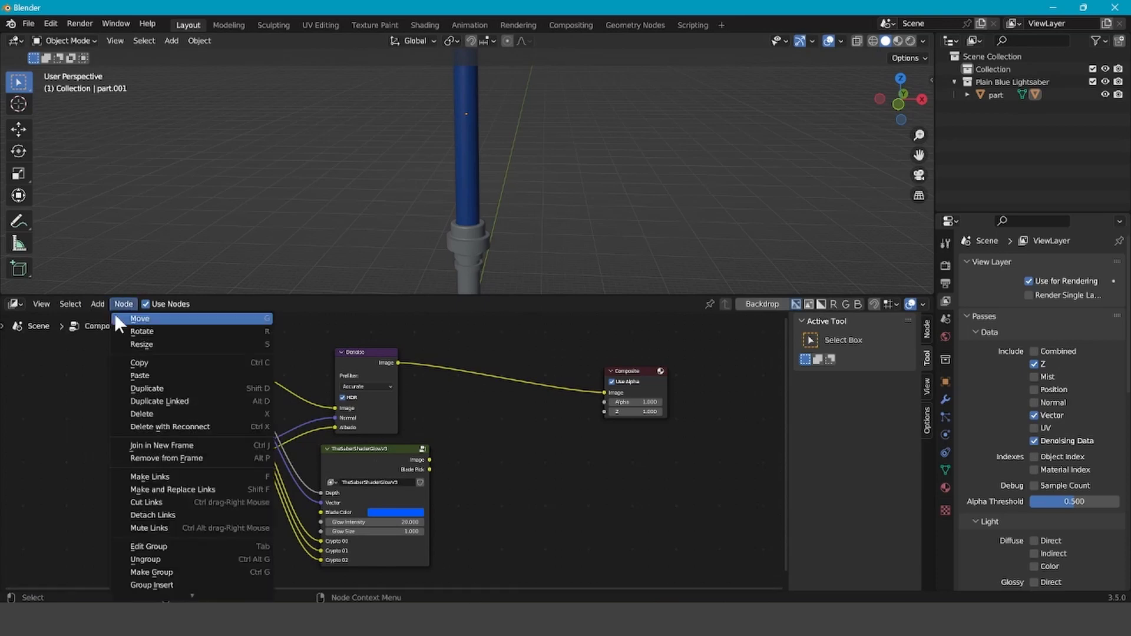
pyautogui.click(145, 319)
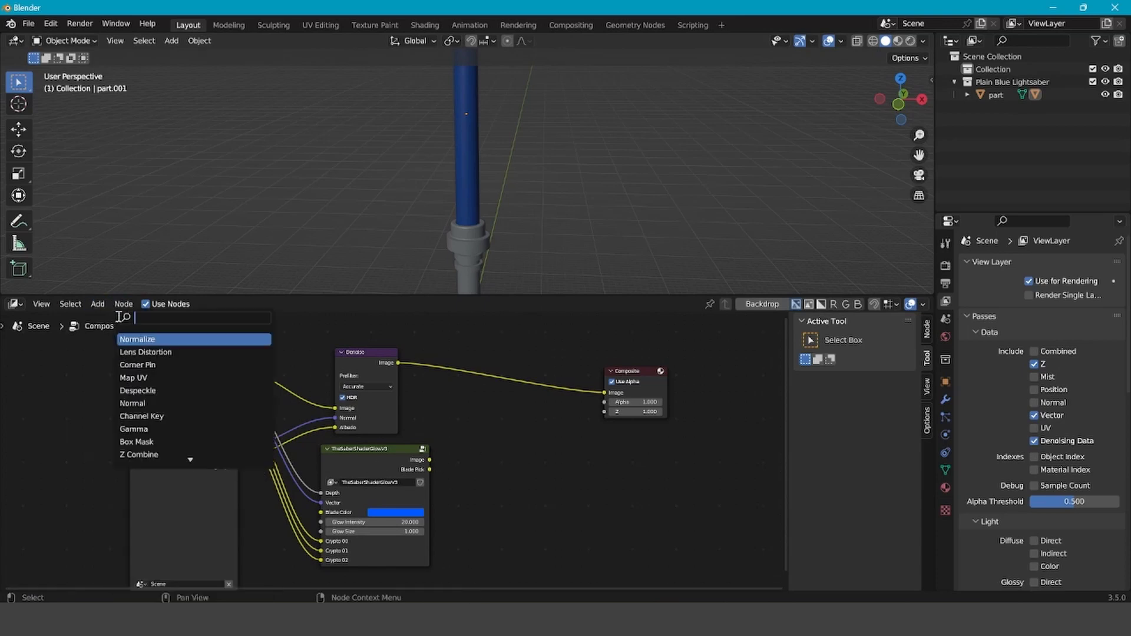
pyautogui.write('v')
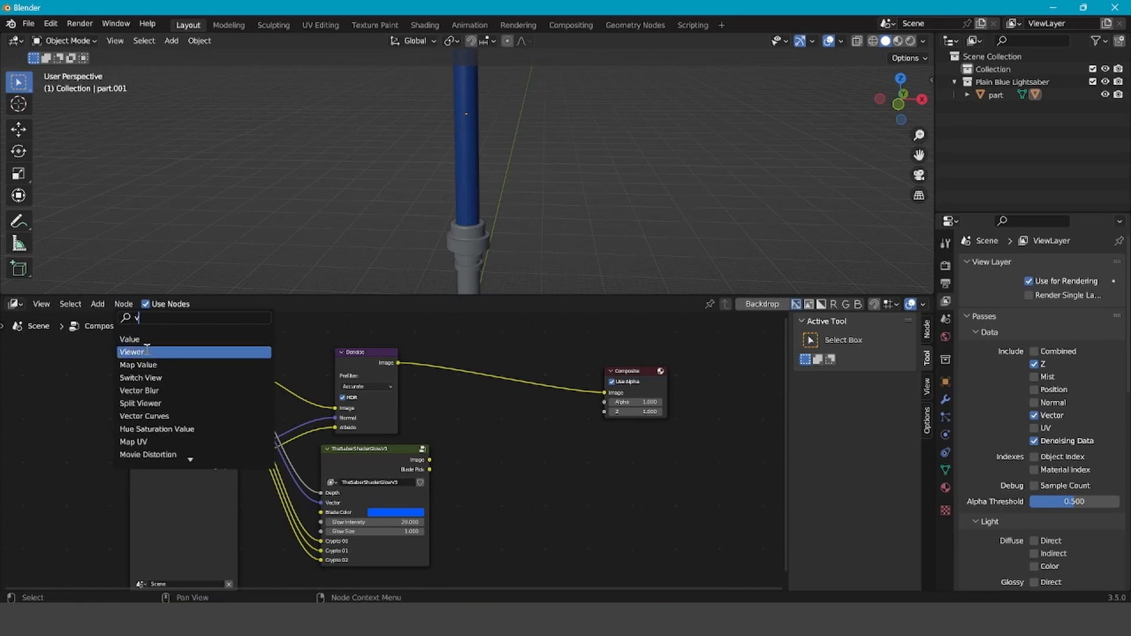
pyautogui.click(145, 352)
pyautogui.click(618, 514)
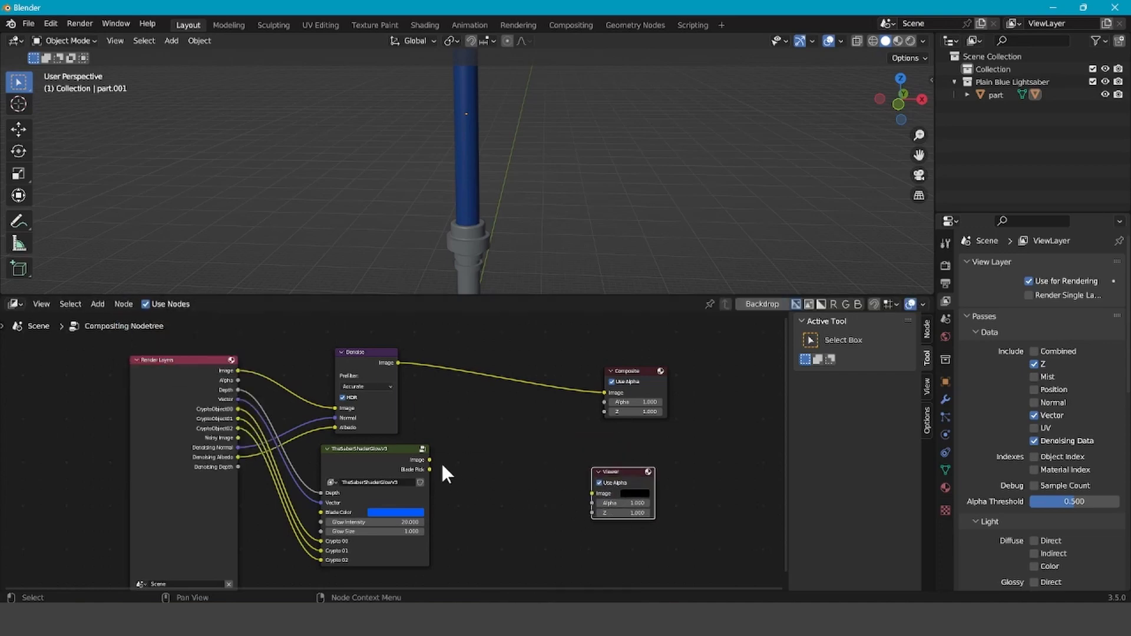
# Connect the glow group's Blade Pick output to the Viewer's Image input and turn on the compositor backdrop.
pyautogui.moveTo(429, 470); pyautogui.dragTo(600, 495)
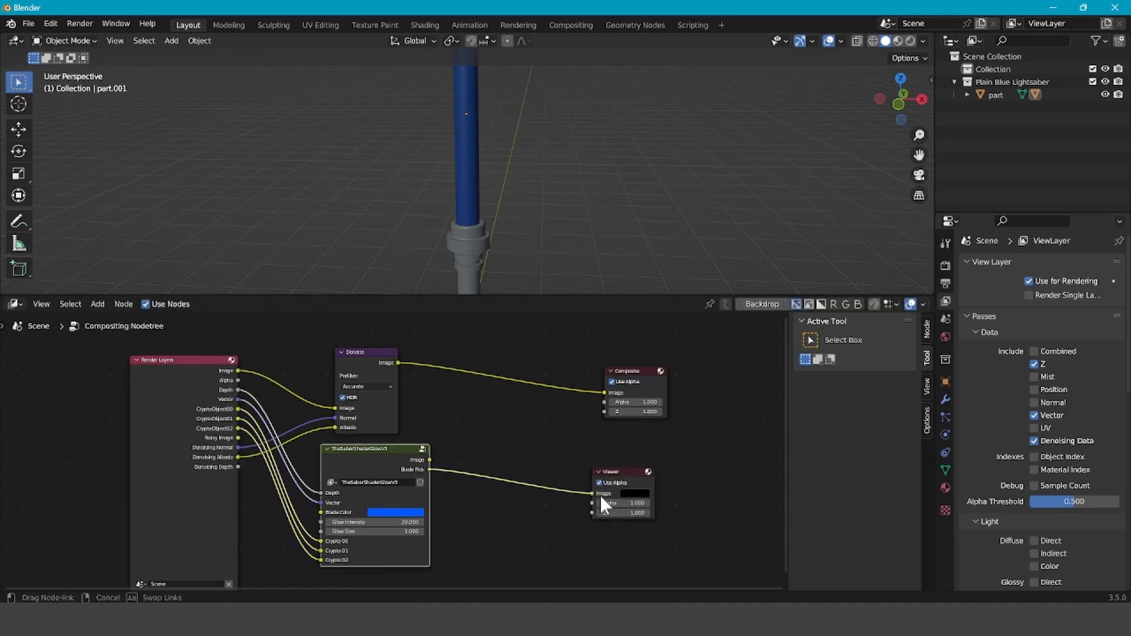
pyautogui.click(759, 305)
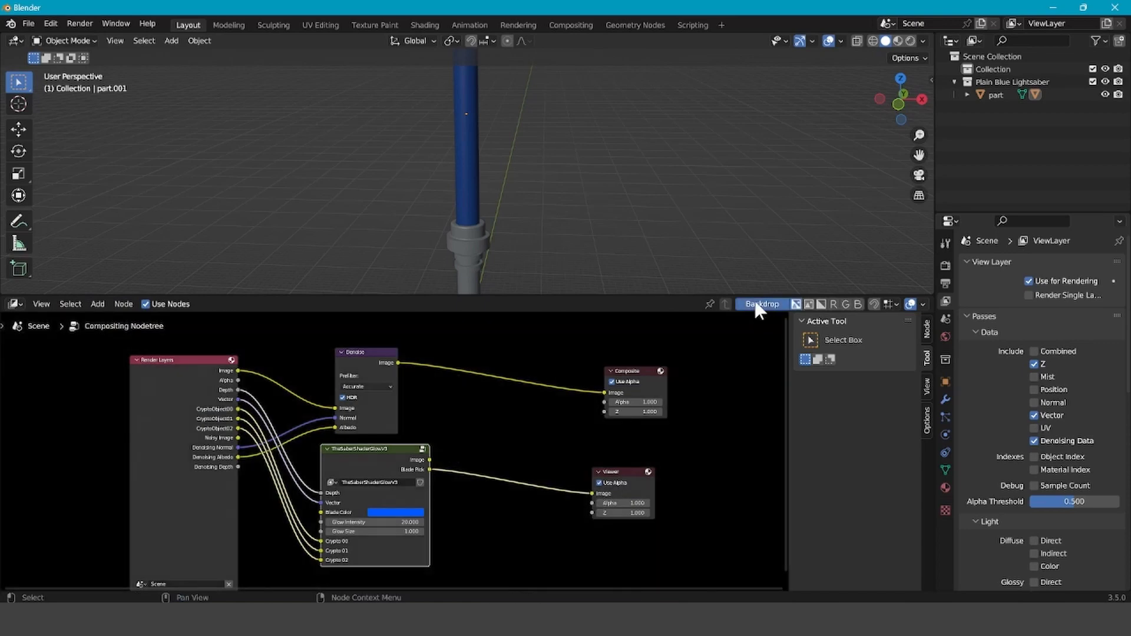
# Save the project in the BLENDER folder as "tutorial 3".
pyautogui.hotkey('ctrl', 's')
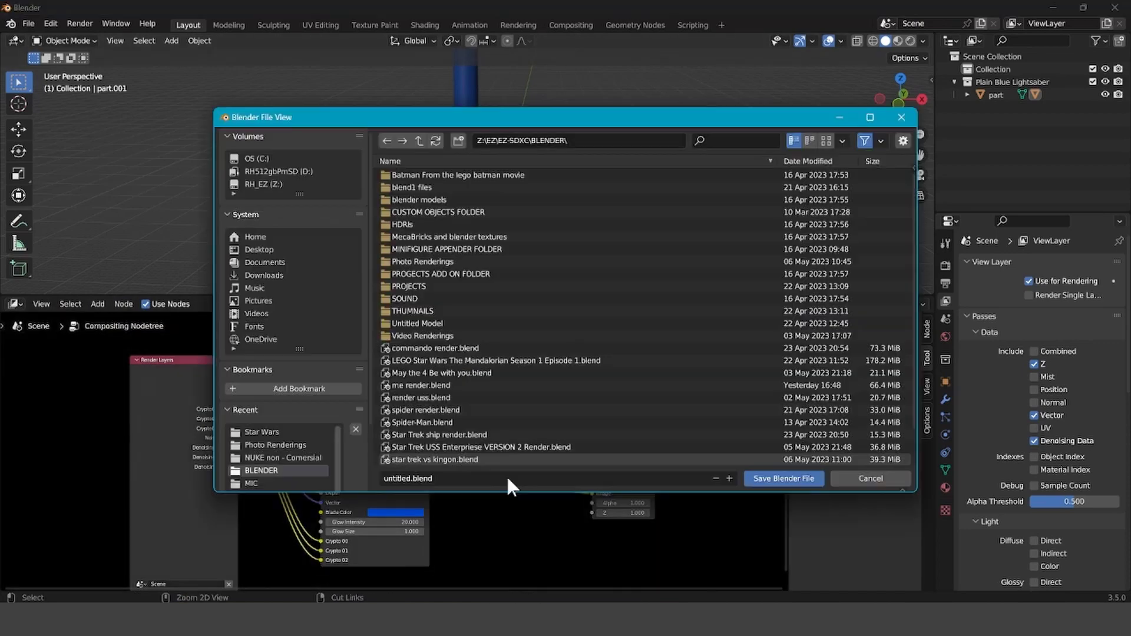
pyautogui.write('tutorial')
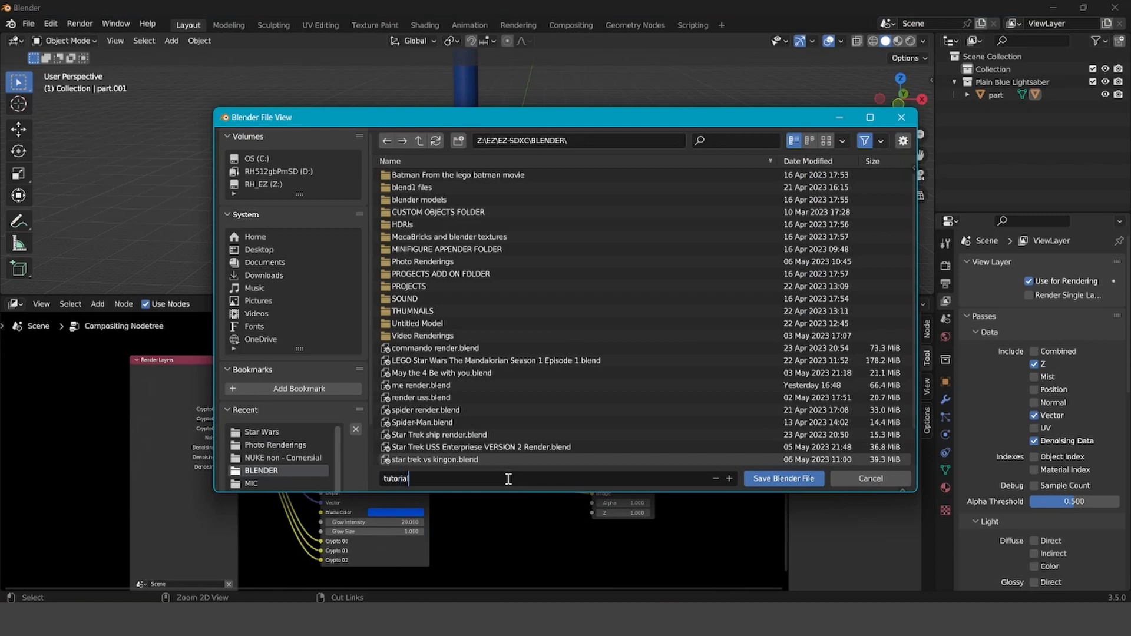
pyautogui.write(' 3')
pyautogui.press('Return')
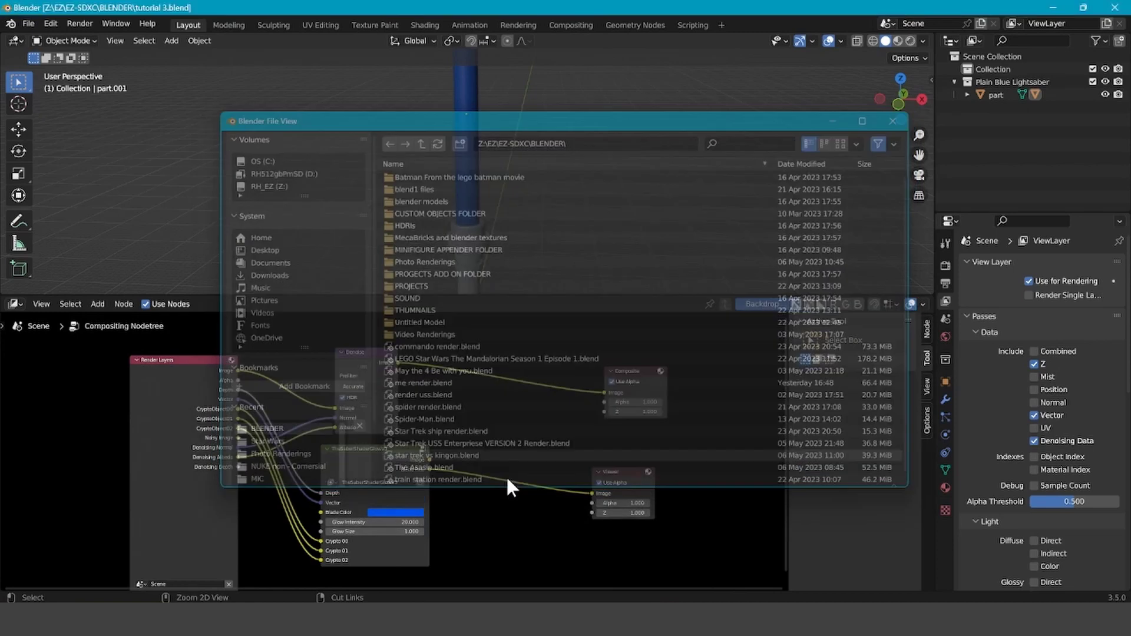
# Open TheSaberShader.blend from PROGECTS ADD ON FOLDER and close its separate render result window.
pyautogui.click(27, 23)
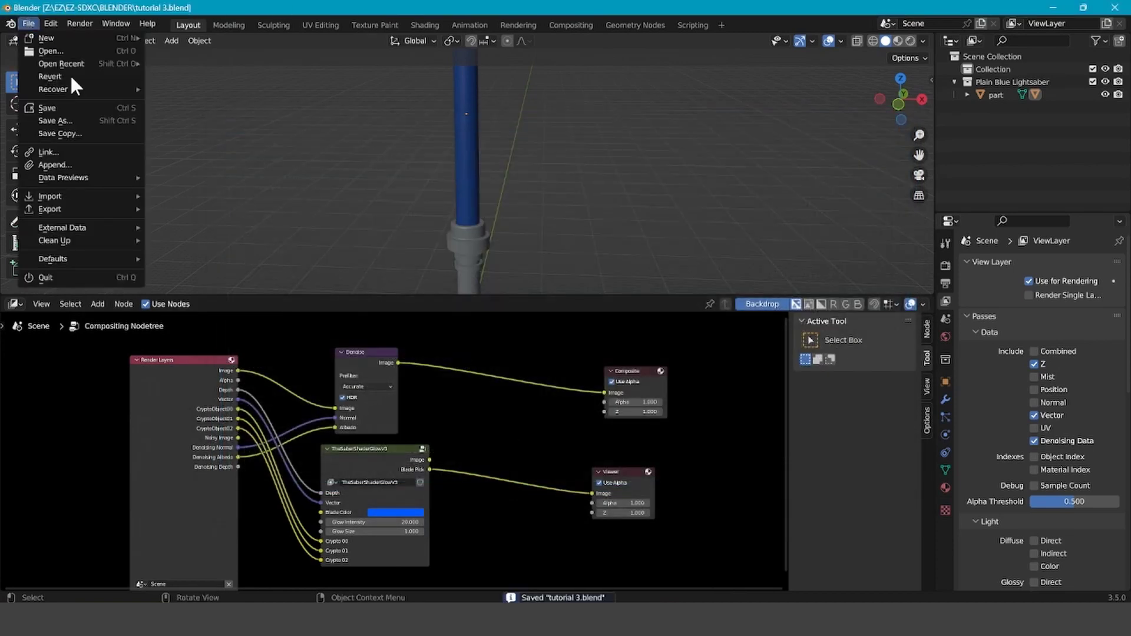
pyautogui.click(89, 49)
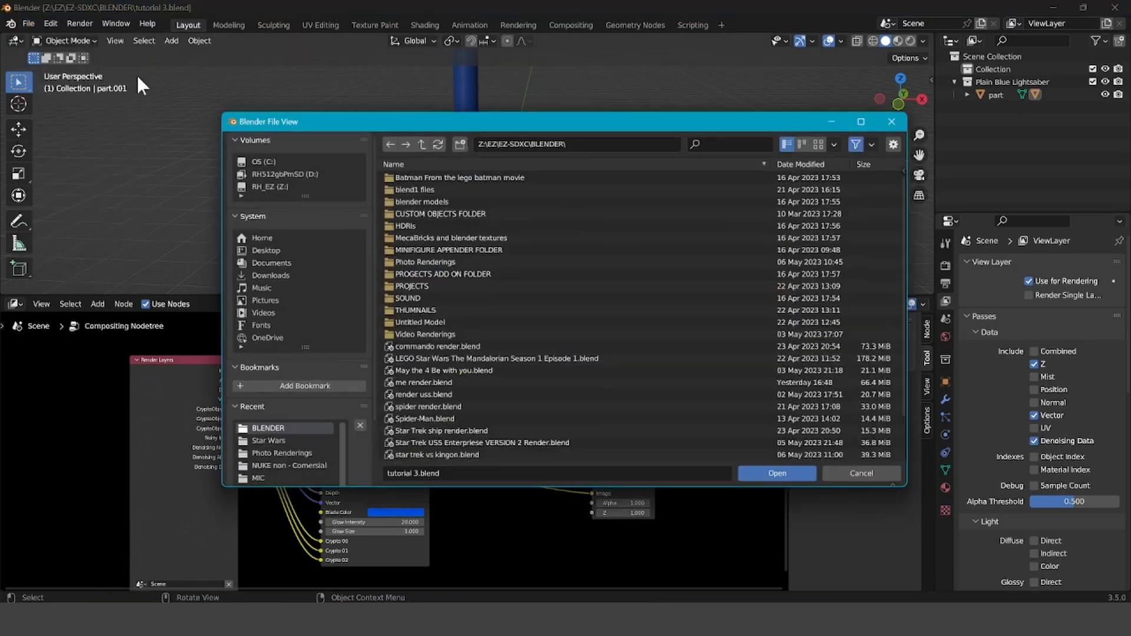
pyautogui.doubleClick(454, 273)
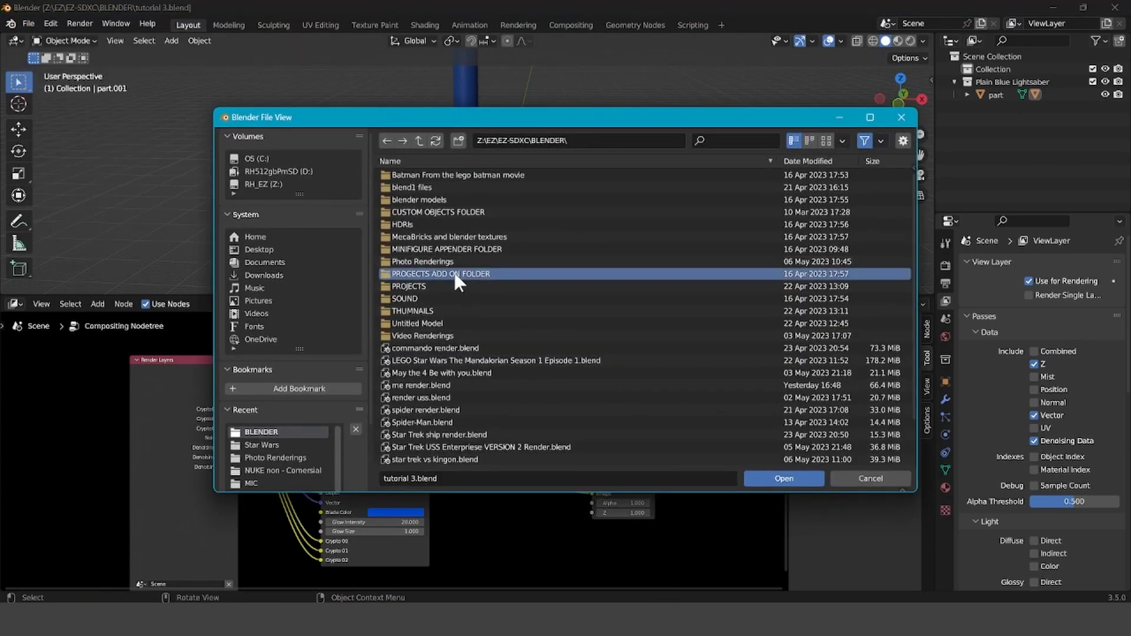
pyautogui.doubleClick(454, 286)
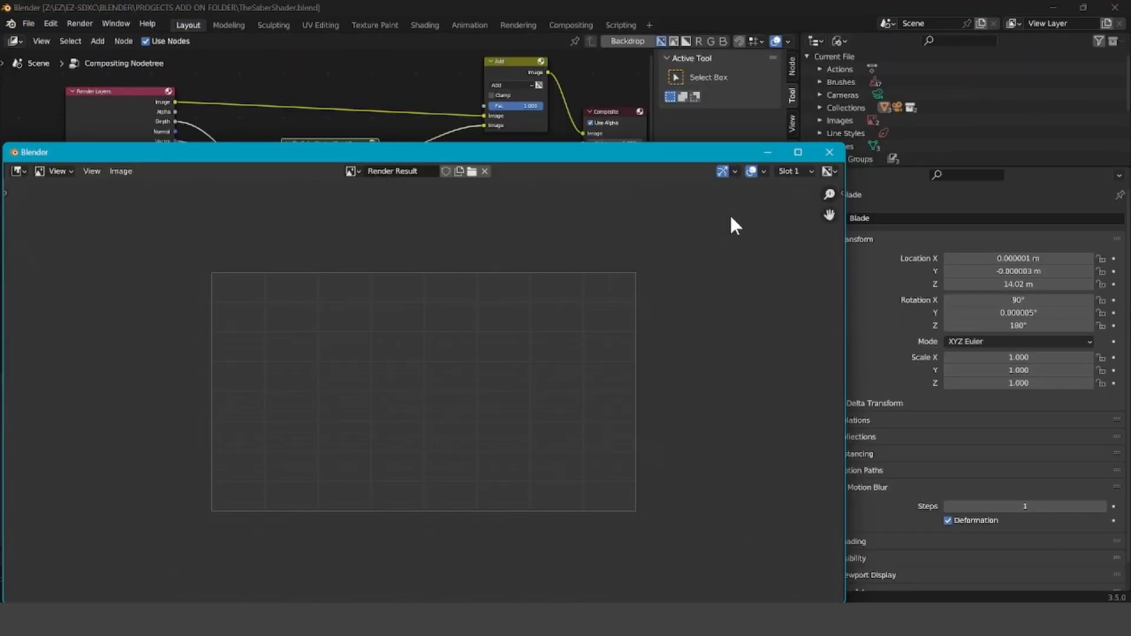
pyautogui.click(830, 152)
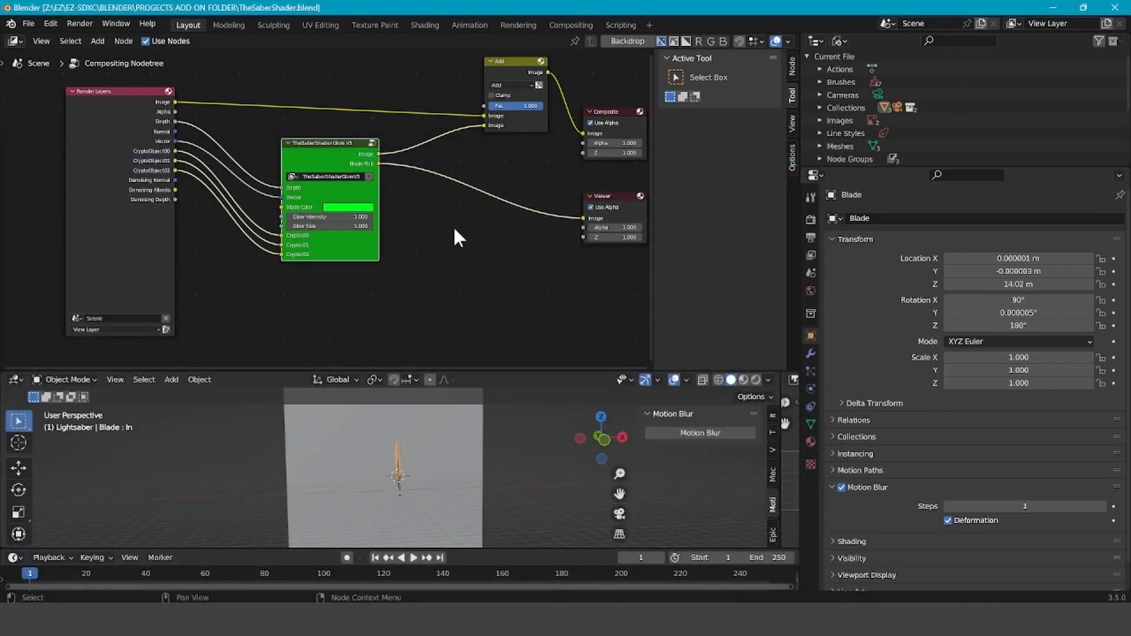
# Copy the Add mix node from TheSaberShader.blend's compositing tree.
pyautogui.click(501, 66)
pyautogui.rightClick(500, 66)
pyautogui.click(443, 49)
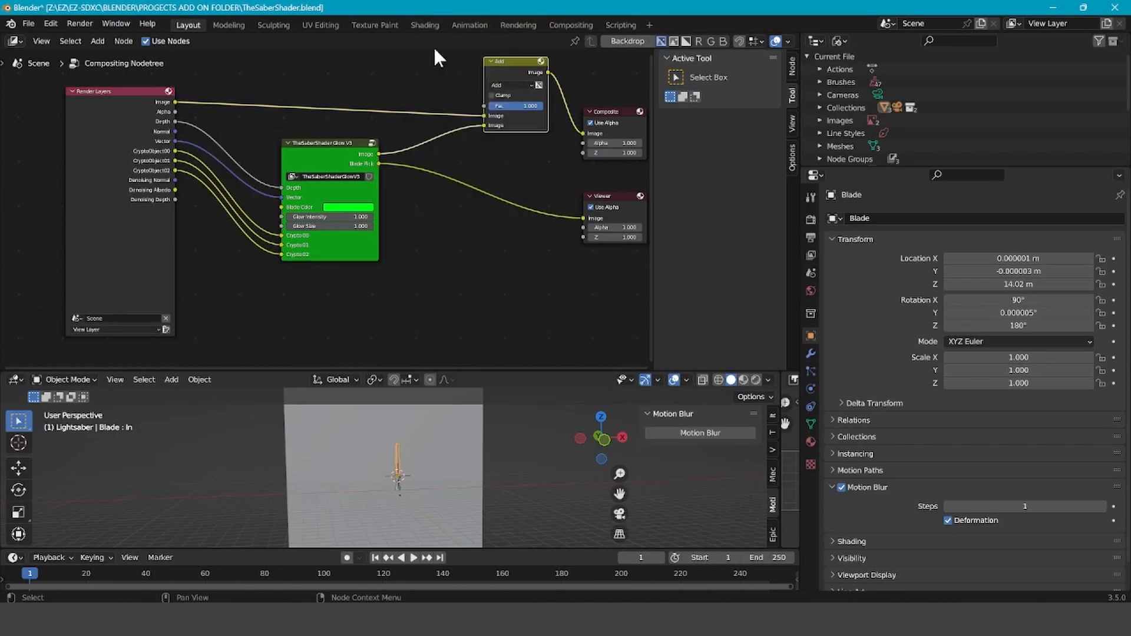
# Reopen the recent file tutorial 3.blend without saving changes to TheSaberShader.blend.
pyautogui.click(17, 22)
pyautogui.moveTo(57, 63)
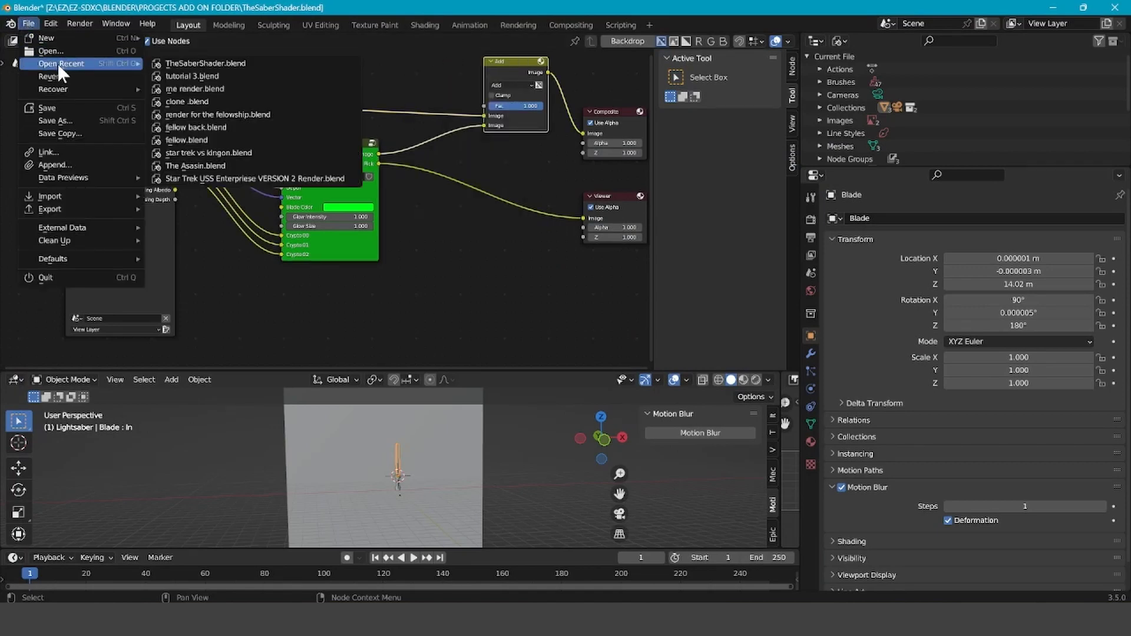
pyautogui.click(212, 76)
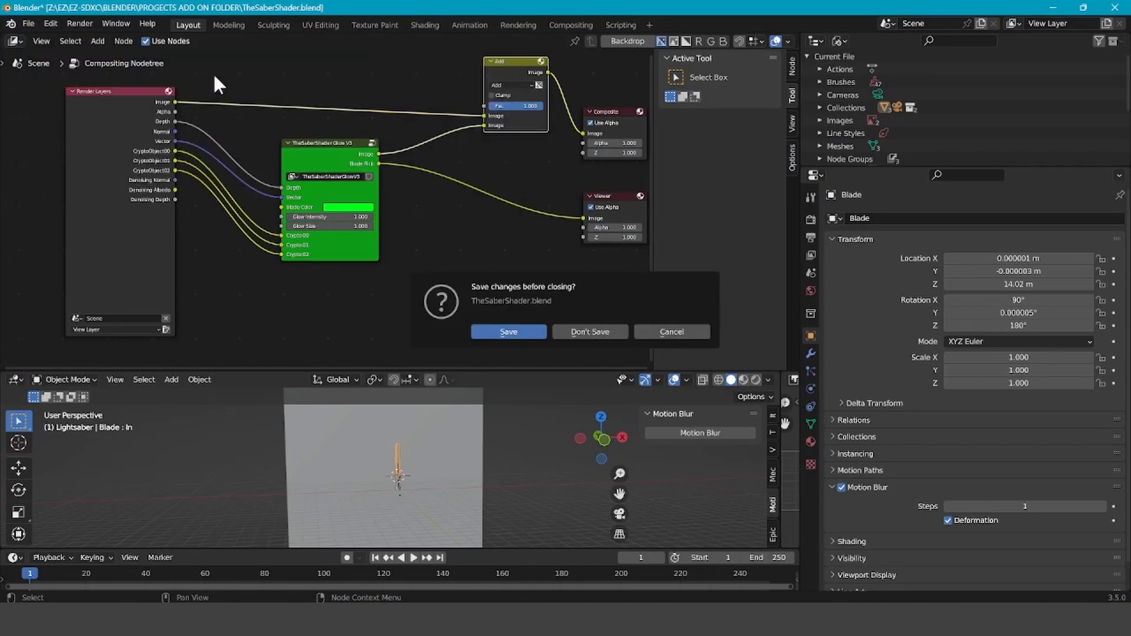
pyautogui.click(570, 331)
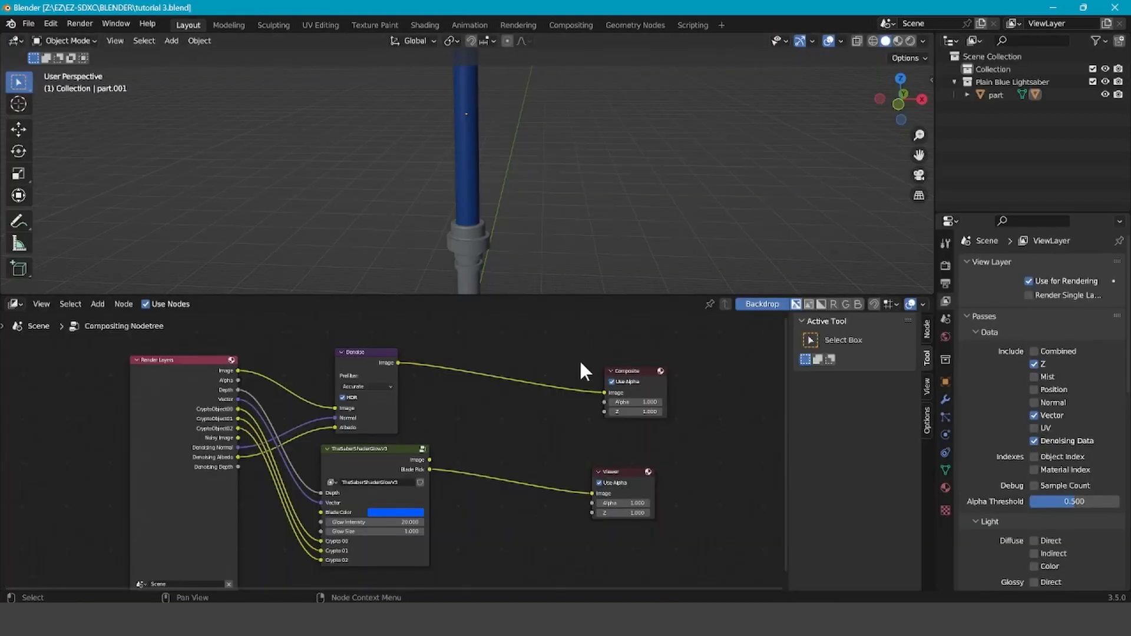
# Paste the Add node into the link between Denoise and Composite and connect the glow group's Image output to its second Image input.
pyautogui.rightClick(498, 426)
pyautogui.click(471, 438)
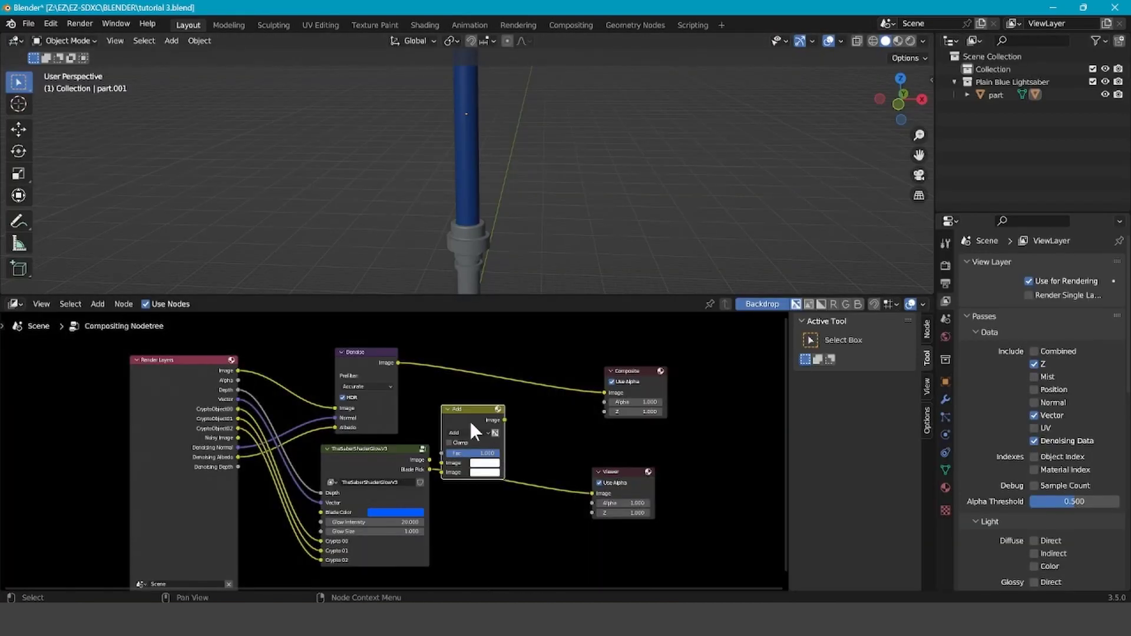
pyautogui.click(517, 365)
pyautogui.moveTo(429, 459); pyautogui.dragTo(490, 419)
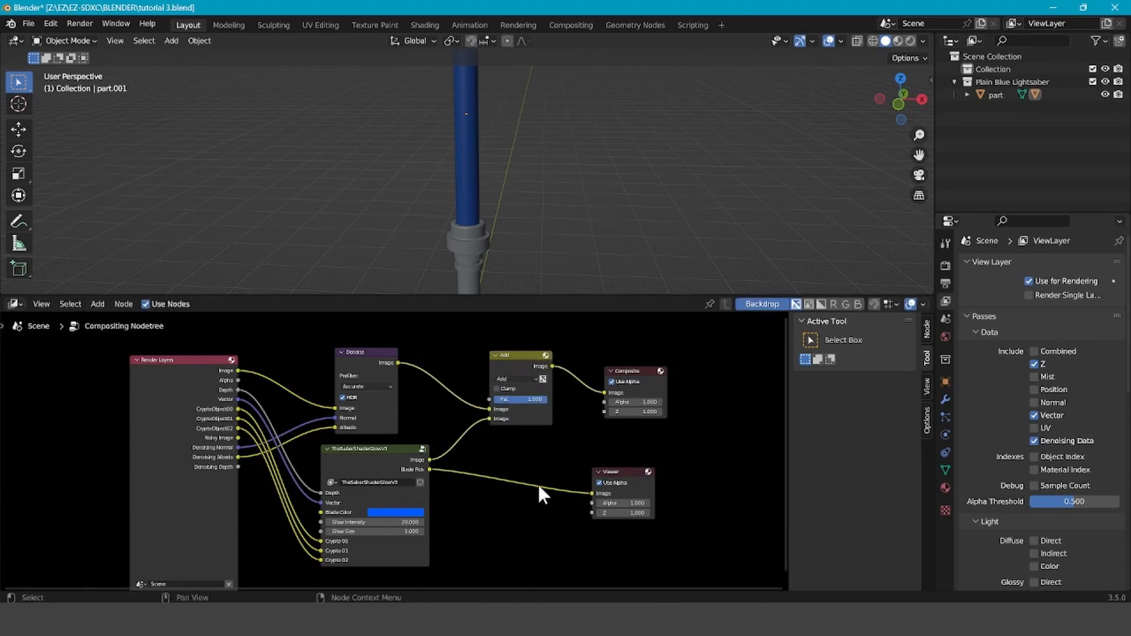
# Enter the TheSaberShaderGlowV3 node group to show its Cryptomatte and The Glow nodes.
pyautogui.click(422, 449)
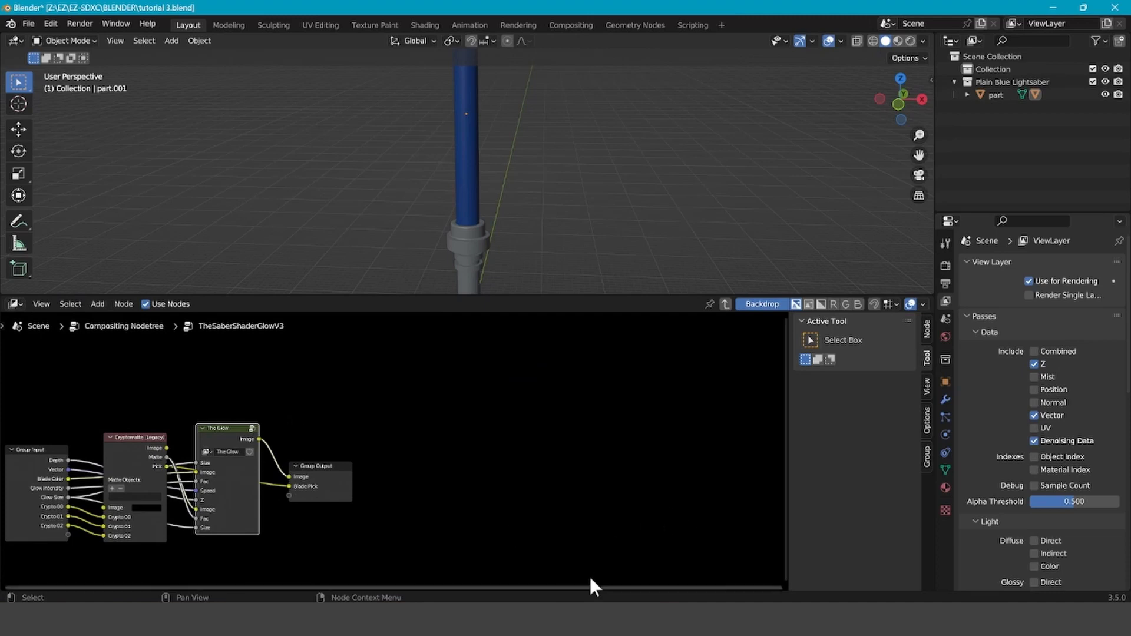
pyautogui.moveTo(591, 586); pyautogui.dragTo(380, 566)
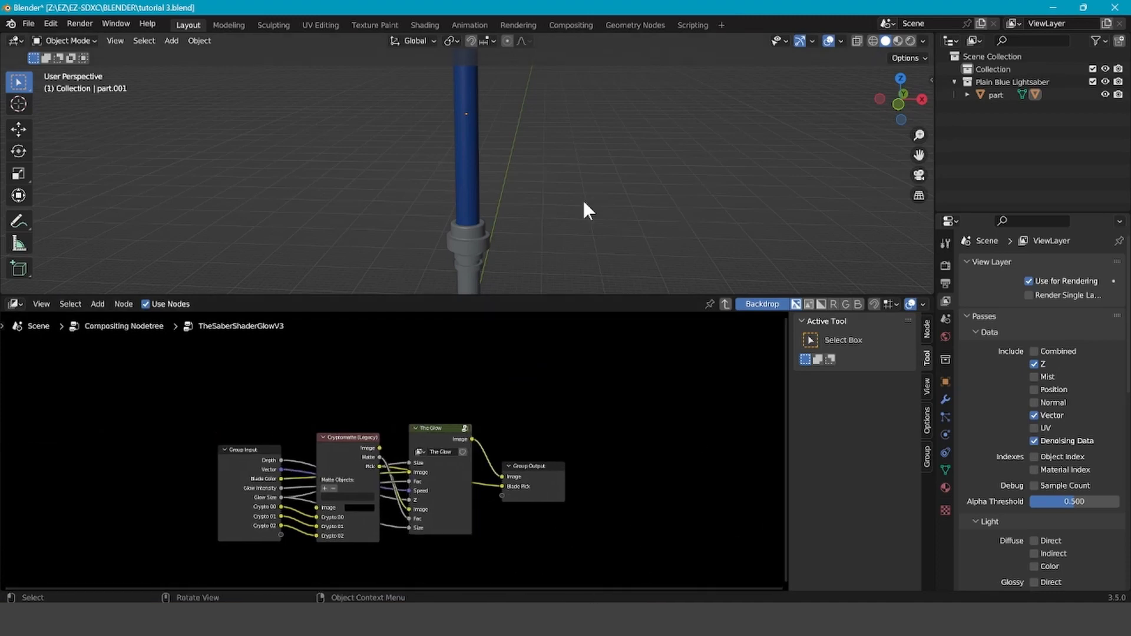
# Add a camera to the scene and look through it.
pyautogui.scroll(-4, 521, 168)
pyautogui.click(171, 40)
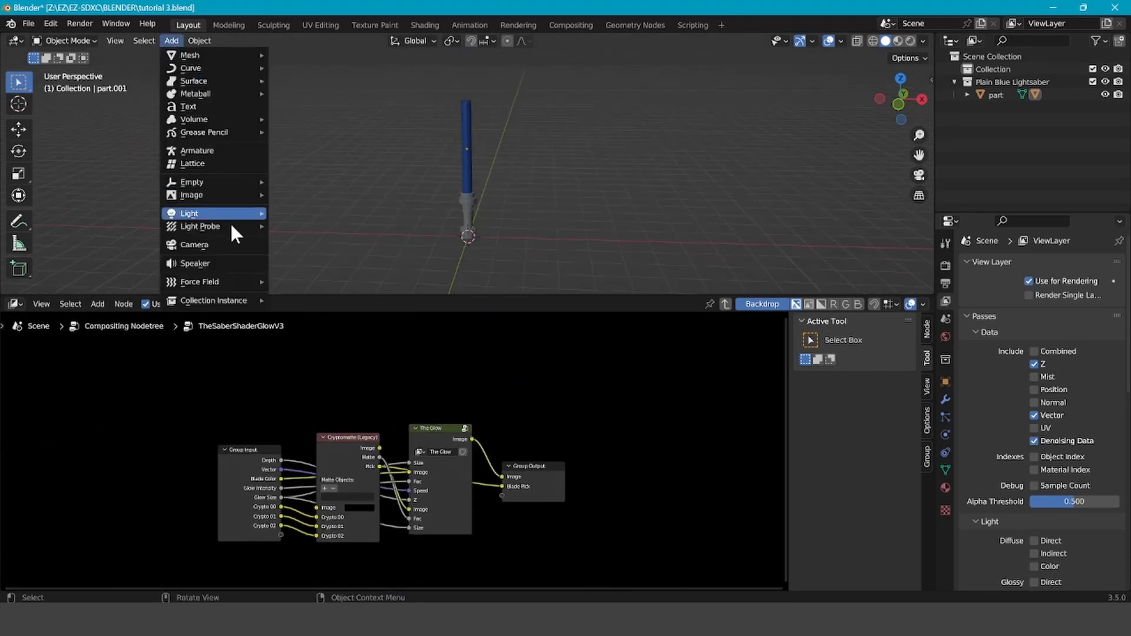
pyautogui.click(230, 218)
pyautogui.click(919, 175)
# Frame the whole lightsaber in the camera view using the Camera to View lock, and leave the camera view.
pyautogui.click(932, 80)
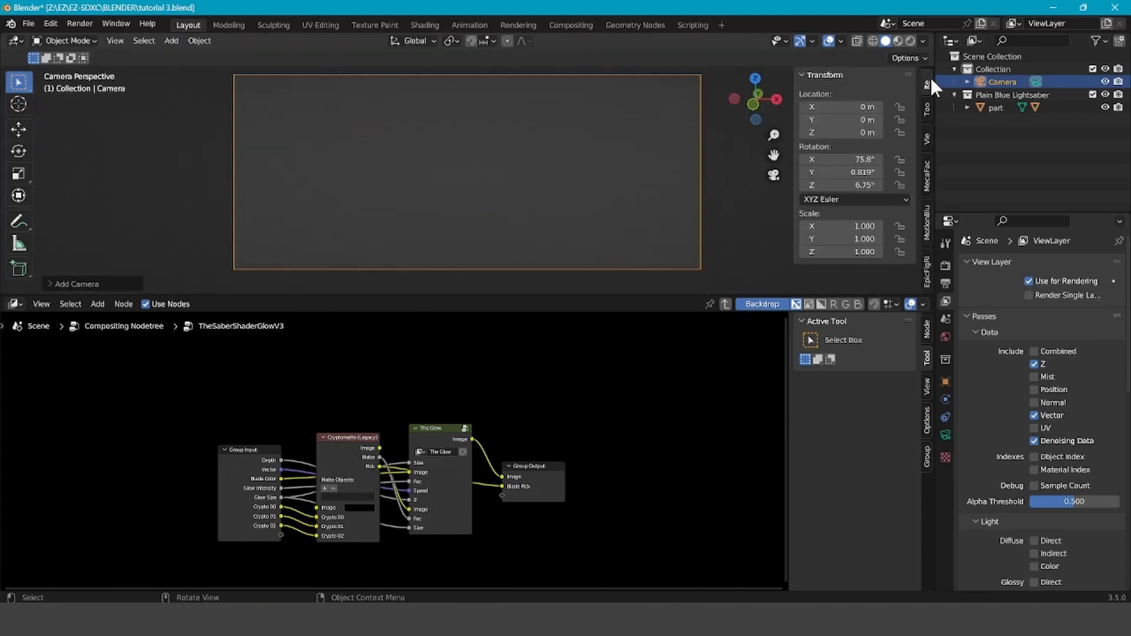
pyautogui.click(927, 139)
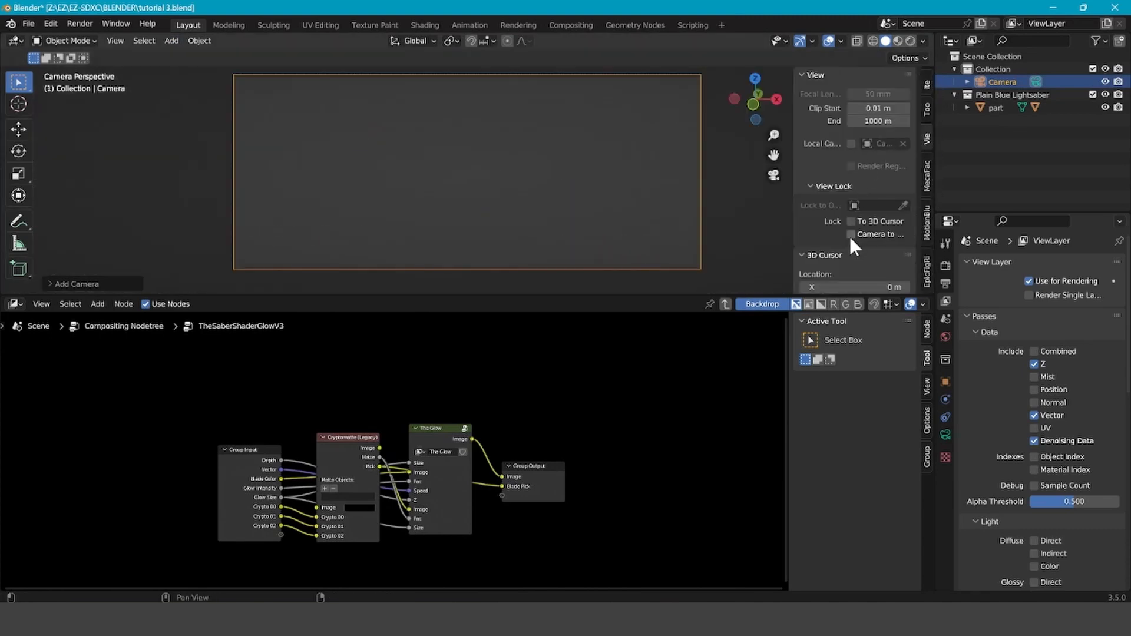
pyautogui.moveTo(666, 147); pyautogui.dragTo(744, 98, button='middle')
# Add a plane mesh at the base of the lightsaber.
pyautogui.click(172, 41)
pyautogui.moveTo(199, 48)
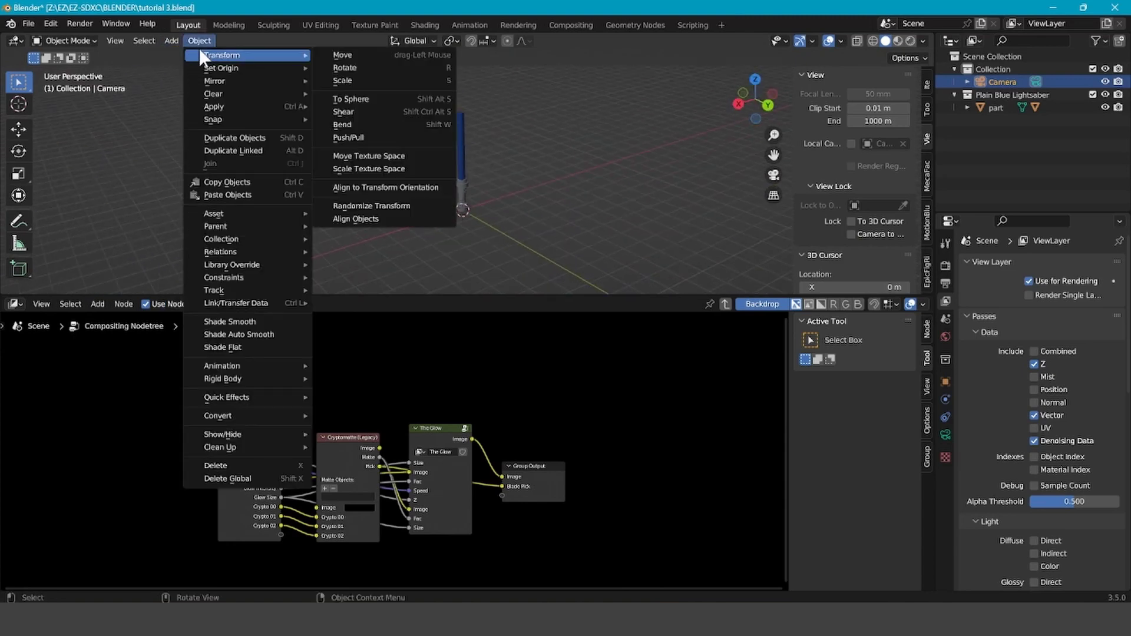
pyautogui.moveTo(164, 40)
pyautogui.click(284, 56)
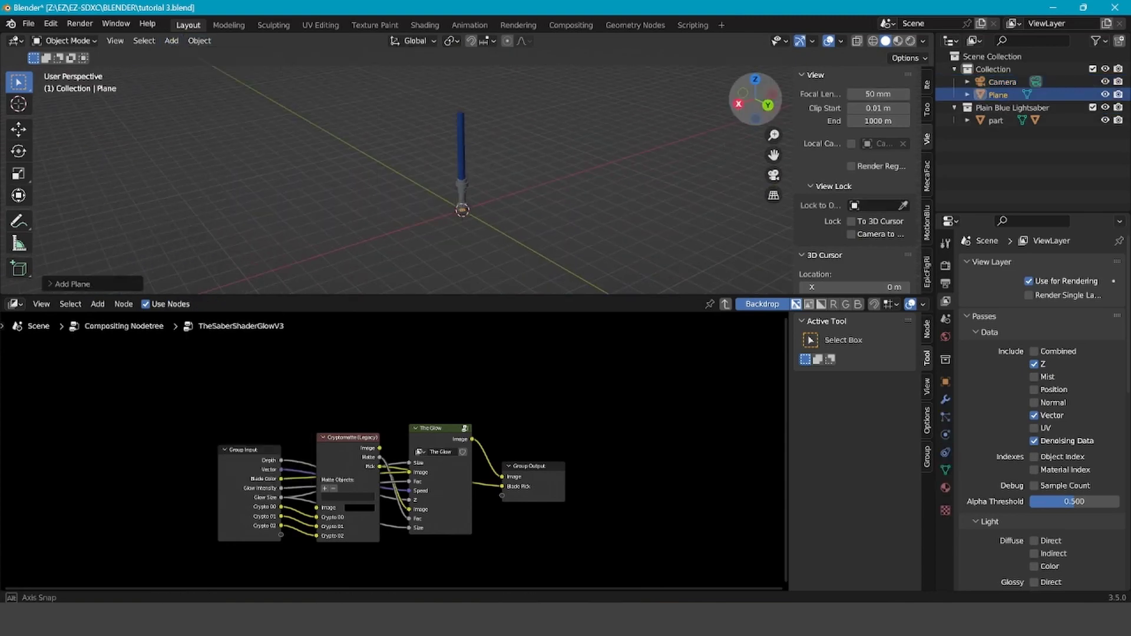
# Move the plane along the Y axis behind the lightsaber and make it a large upright backdrop filling the camera view.
pyautogui.moveTo(518, 202); pyautogui.dragTo(412, 177, button='middle')
pyautogui.click(18, 129)
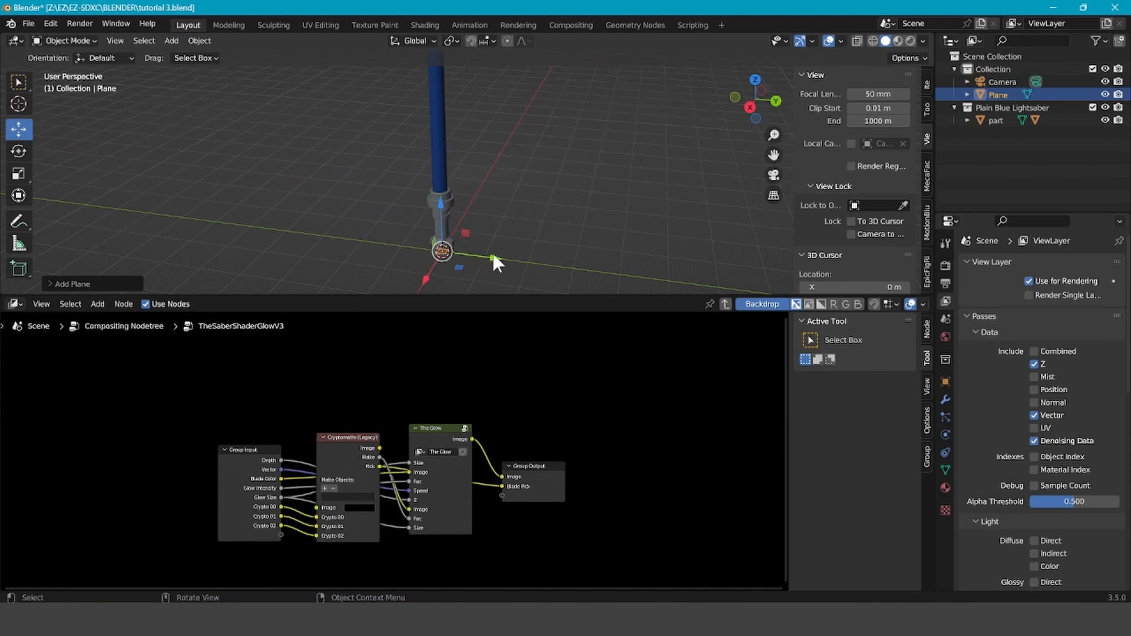
pyautogui.moveTo(497, 263); pyautogui.dragTo(550, 236)
pyautogui.scroll(-3, 589, 224)
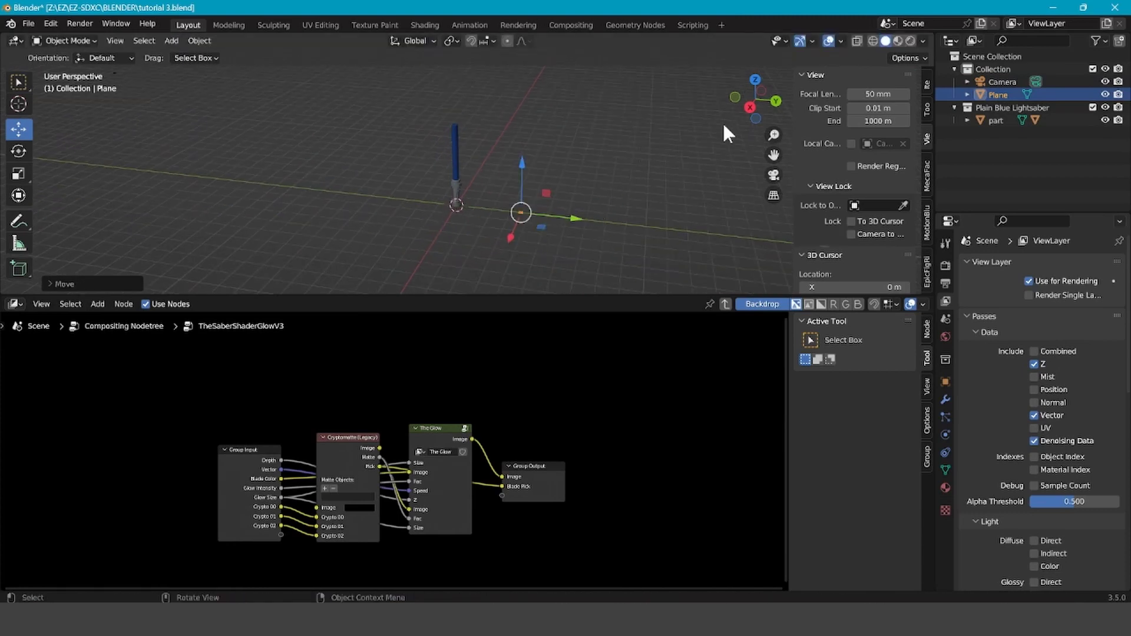
pyautogui.press('KP_0')
# Render the image from the camera in a maximized render window and close that window when the render is complete.
pyautogui.click(80, 23)
pyautogui.click(106, 36)
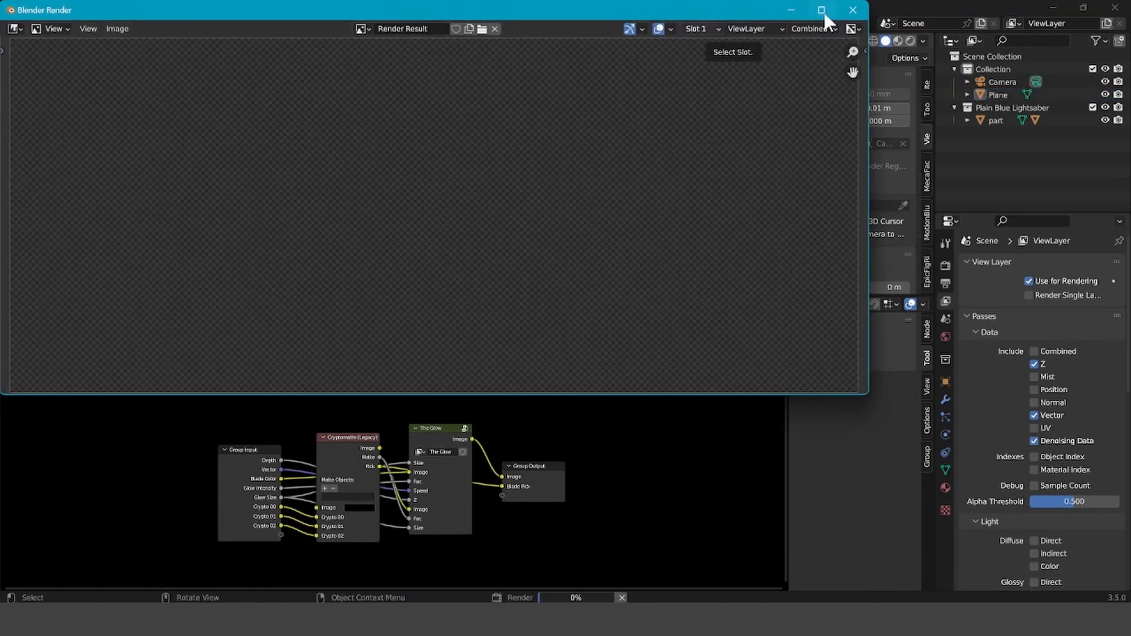
pyautogui.click(822, 10)
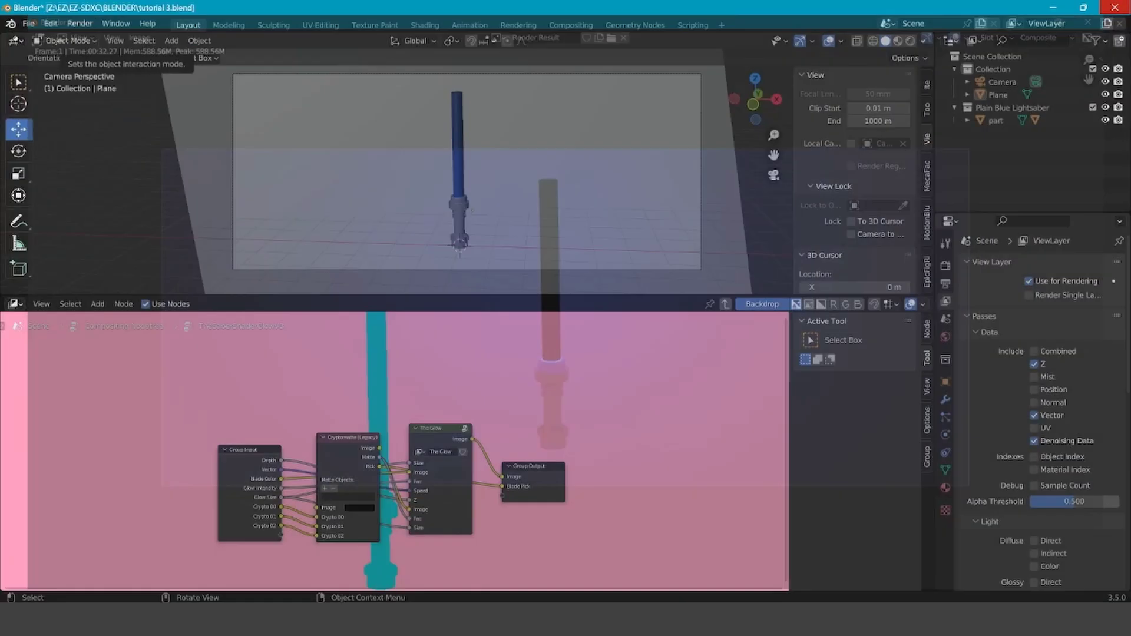
pyautogui.click(1115, 7)
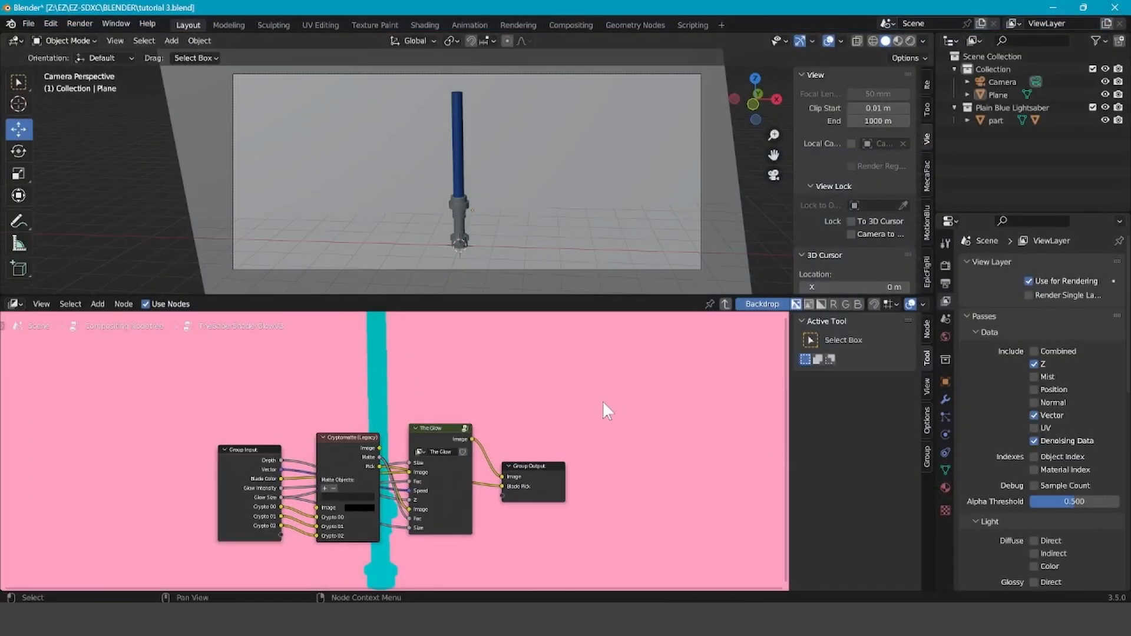
# Add the blade to the Cryptomatte node's Matte Objects by sampling it in the backdrop image.
pyautogui.click(326, 488)
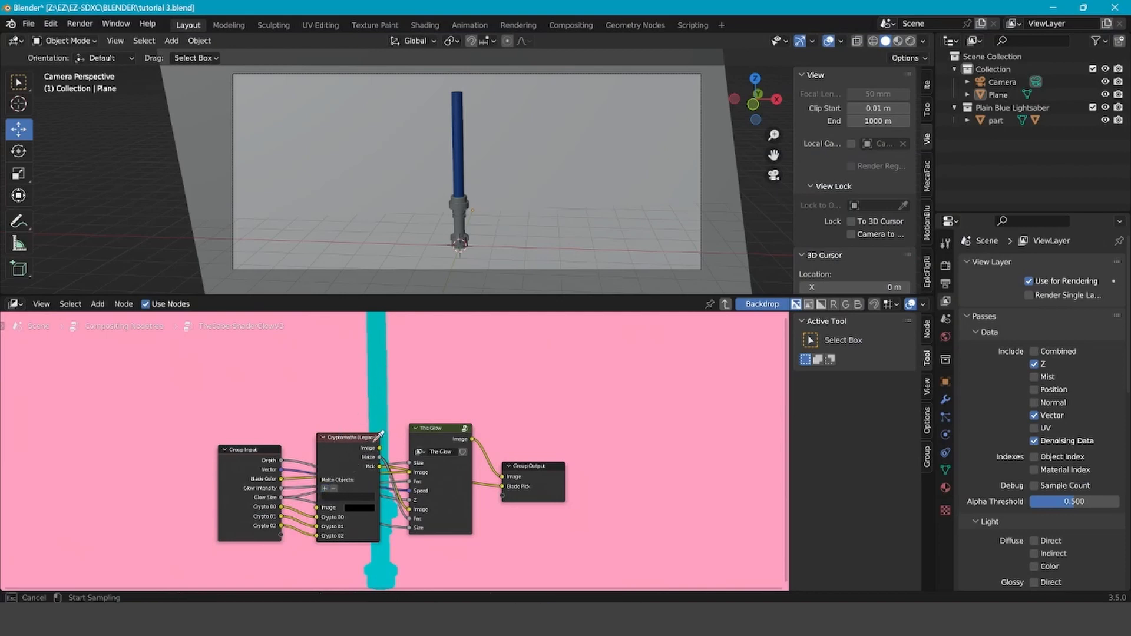
pyautogui.click(375, 376)
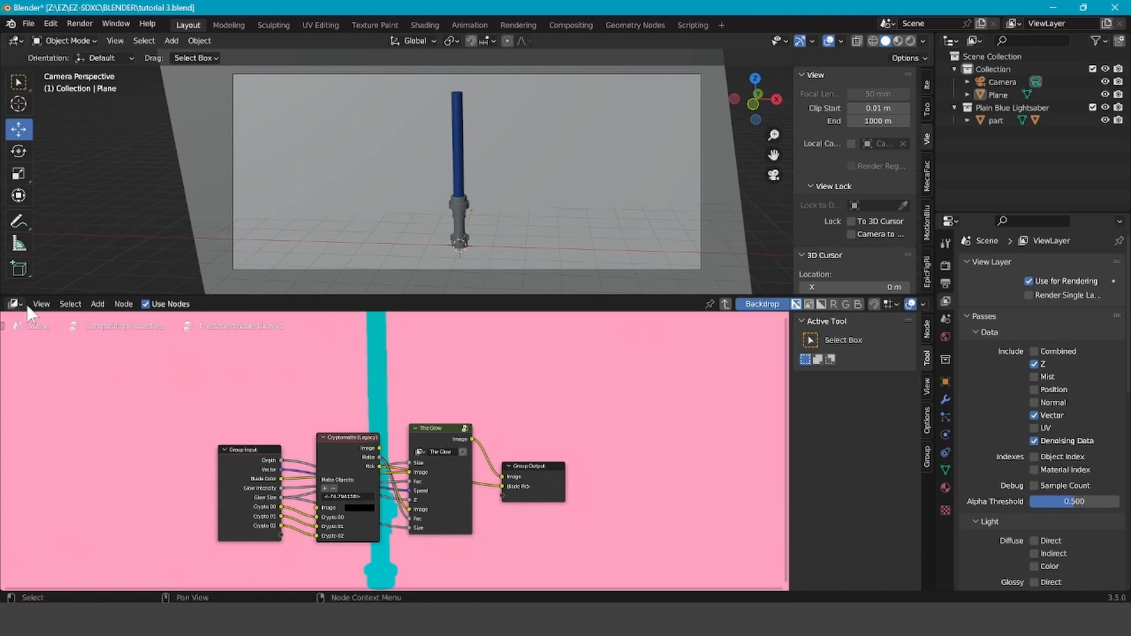
# Enlarge the 3D viewport over the node editor and save the file.
pyautogui.moveTo(29, 297); pyautogui.dragTo(36, 580)
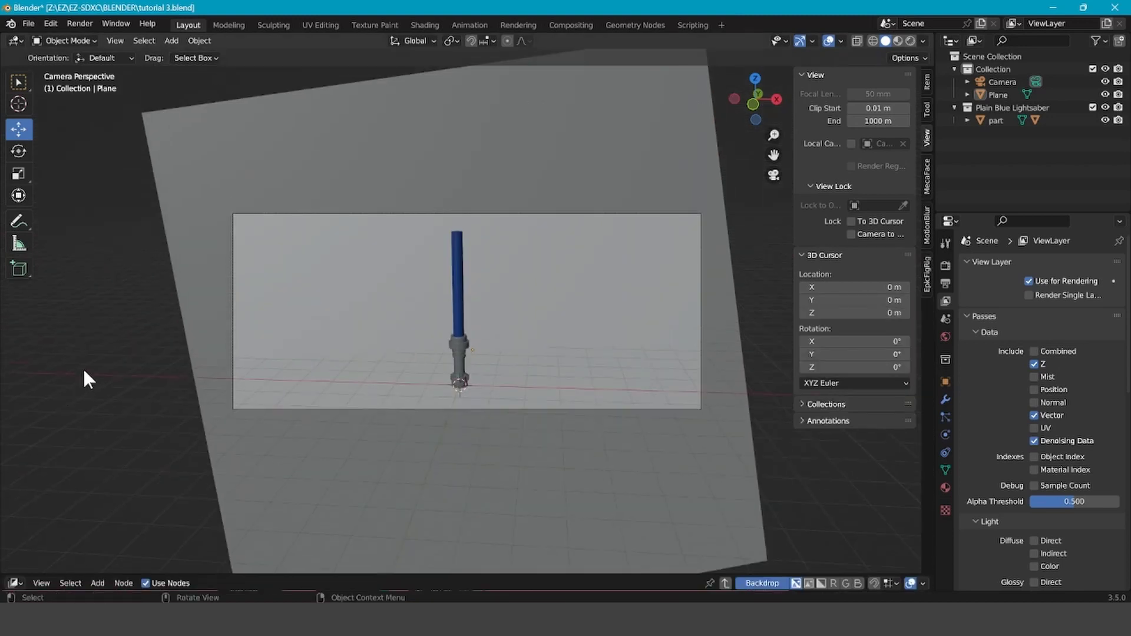
pyautogui.hotkey('ctrl', 's')
# Render the image again, inspect the blade's glow up close in the maximized render window, and close it.
pyautogui.click(82, 23)
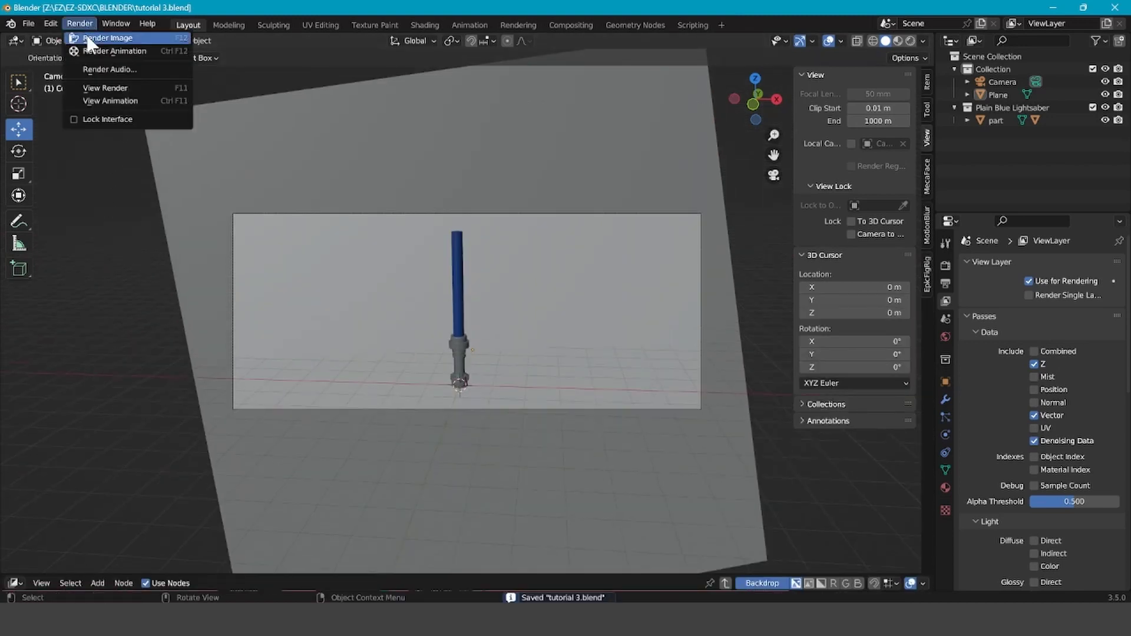
pyautogui.click(88, 39)
pyautogui.click(831, 8)
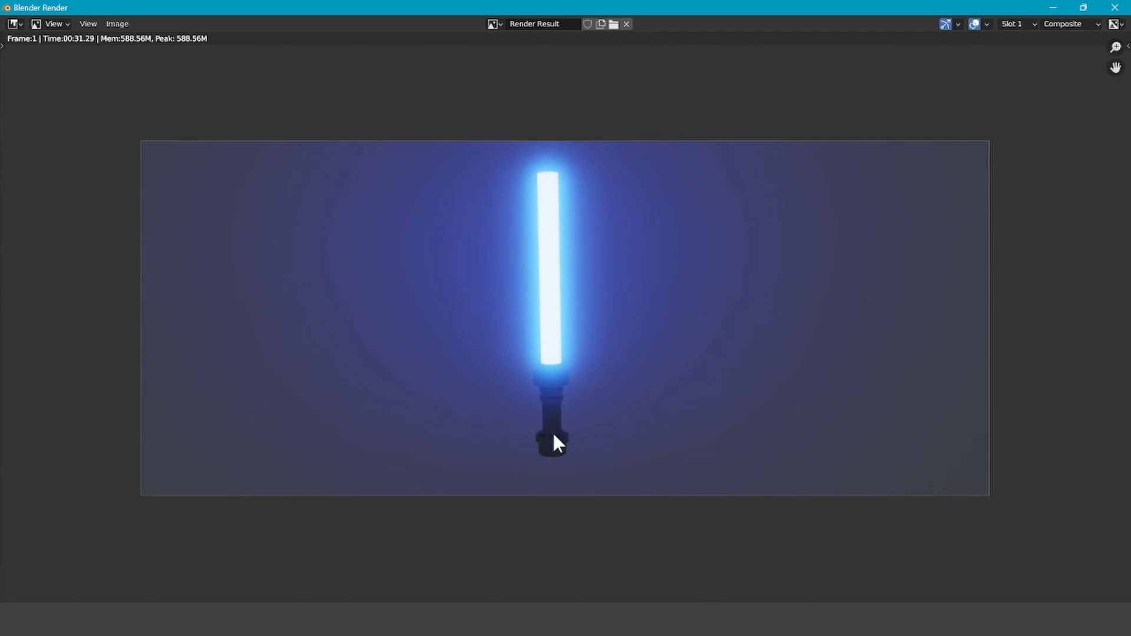
pyautogui.scroll(6, 551, 324)
pyautogui.scroll(-6, 552, 323)
pyautogui.scroll(1, 552, 326)
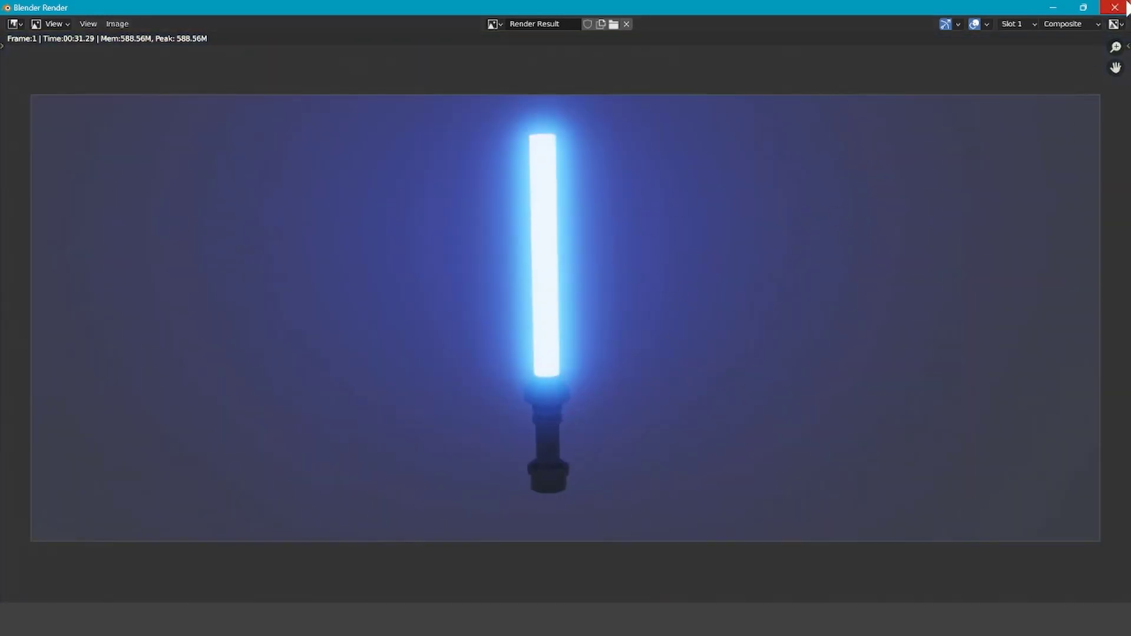
pyautogui.click(1115, 7)
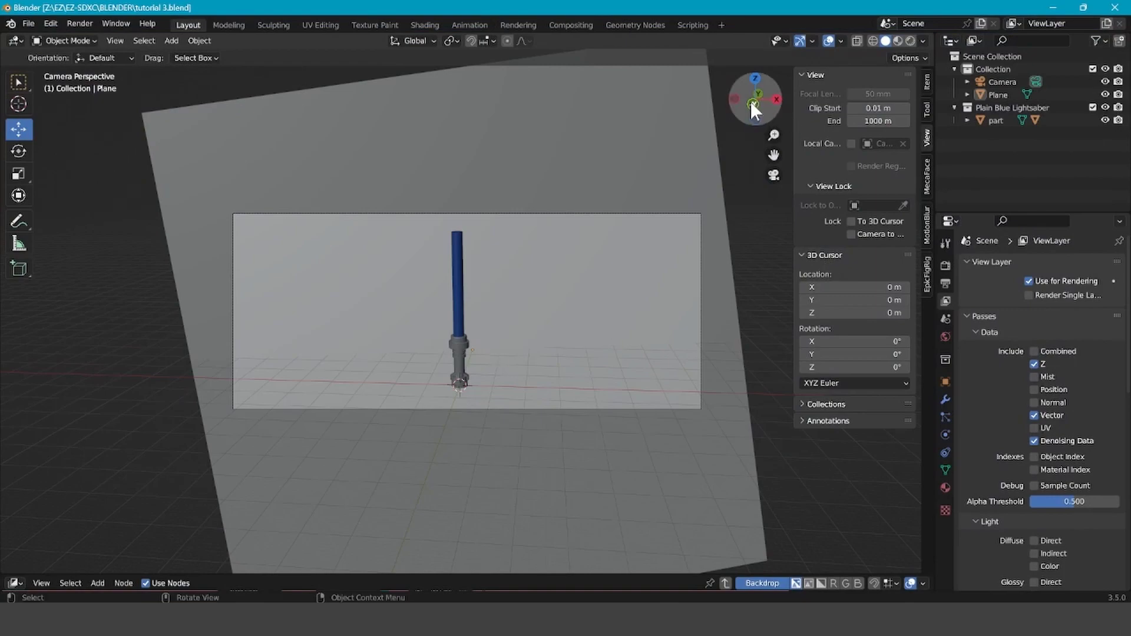
pyautogui.scroll(2, 525, 295)
pyautogui.scroll(-3, 525, 294)
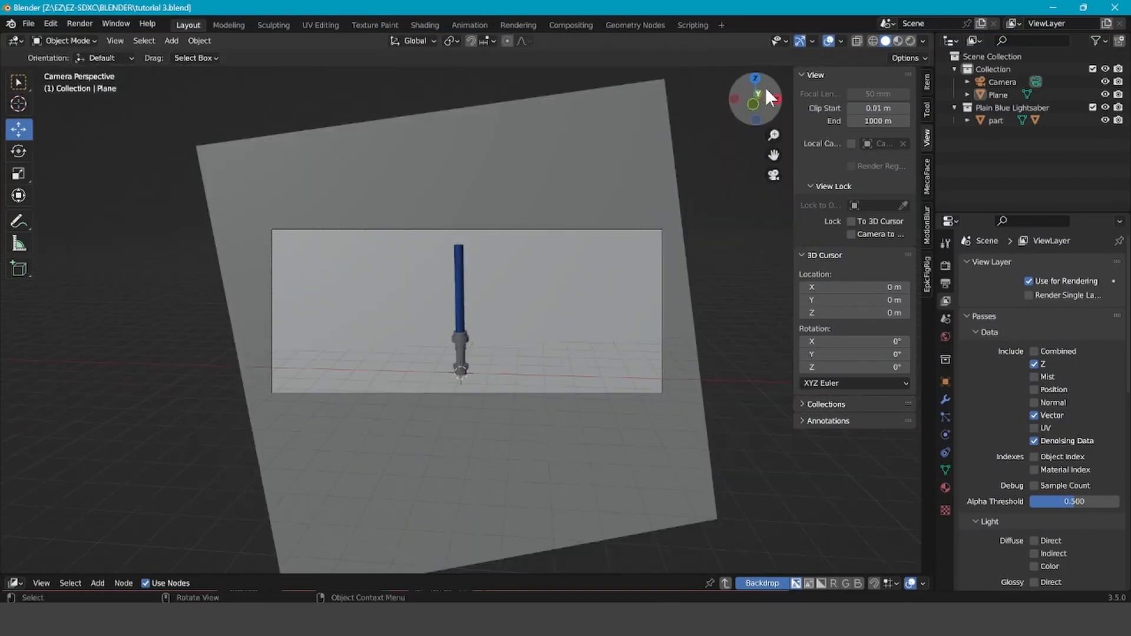
pyautogui.moveTo(756, 99)
pyautogui.mouseDown()
pyautogui.moveTo(789, 102)
pyautogui.moveTo(766, 106)
pyautogui.mouseUp()
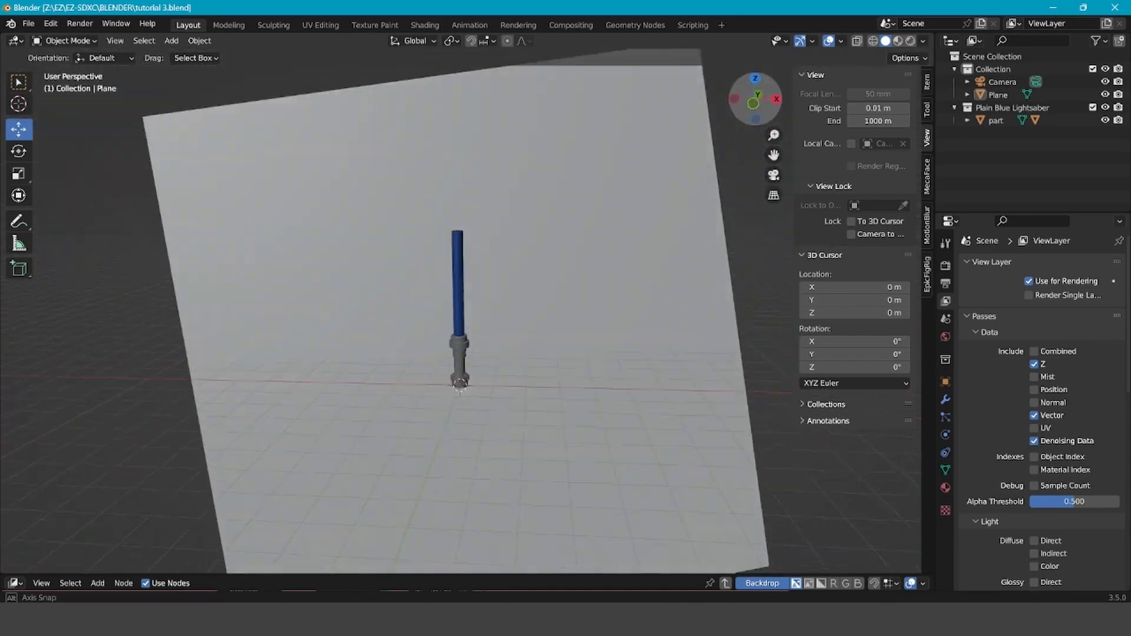
pyautogui.scroll(5, 371, 345)
pyautogui.scroll(-4, 372, 347)
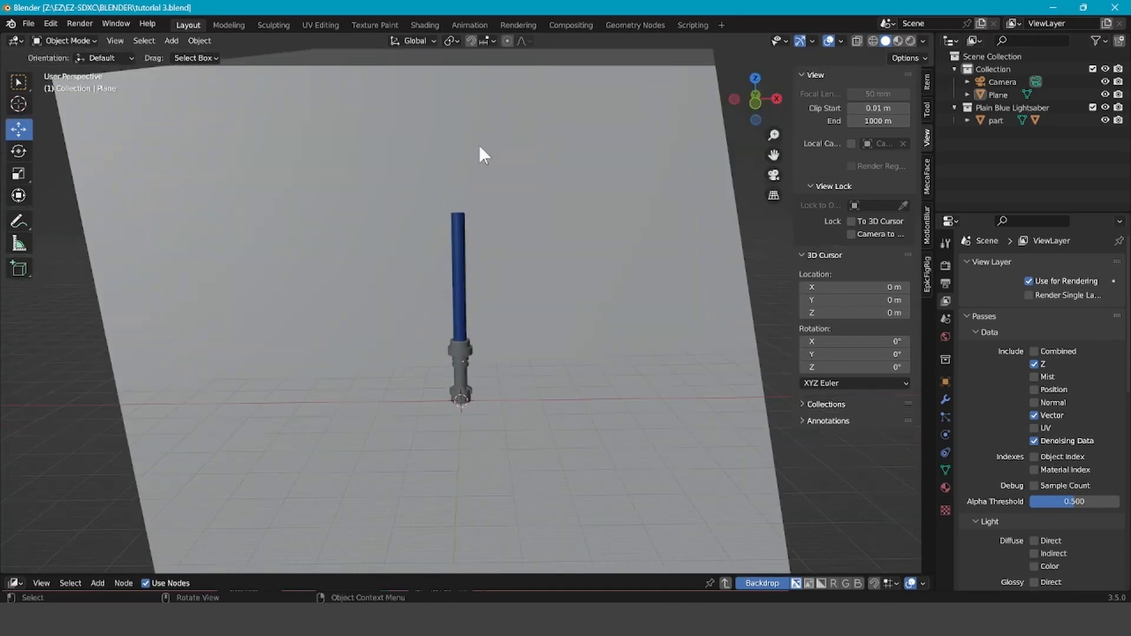
pyautogui.click(773, 175)
pyautogui.scroll(2, 596, 380)
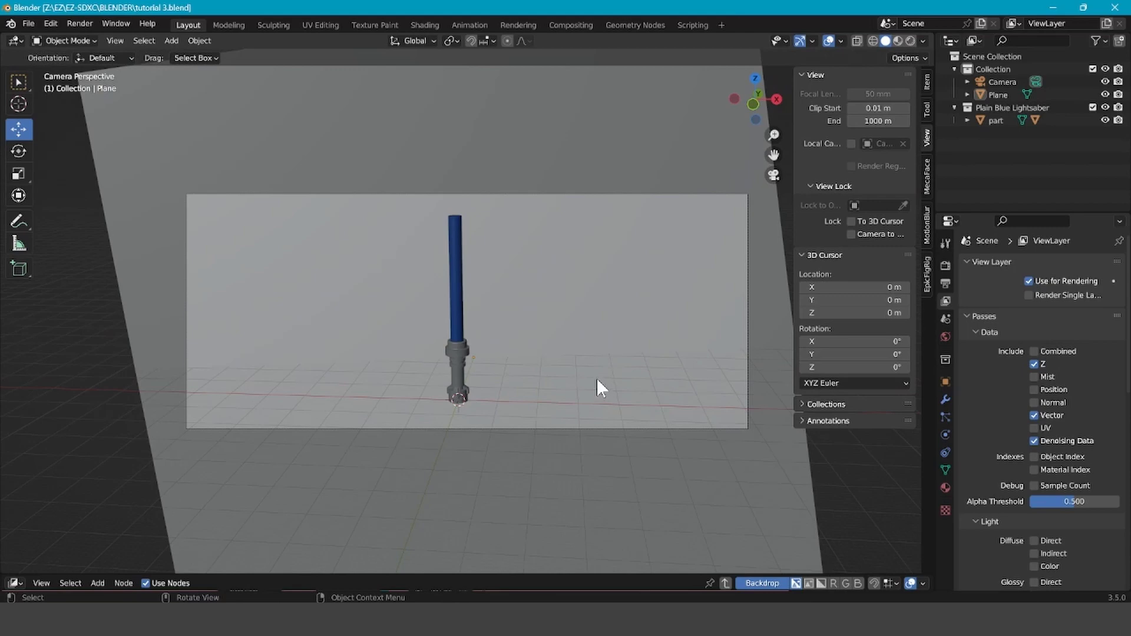
pyautogui.moveTo(758, 97)
pyautogui.mouseDown()
pyautogui.moveTo(731, 98)
pyautogui.moveTo(772, 107)
pyautogui.mouseUp()
# Show the MotionBlur add-on's controls, browse PROGECTS ADD ON FOLDER in the add-on installer, and cancel without installing anything.
pyautogui.click(922, 220)
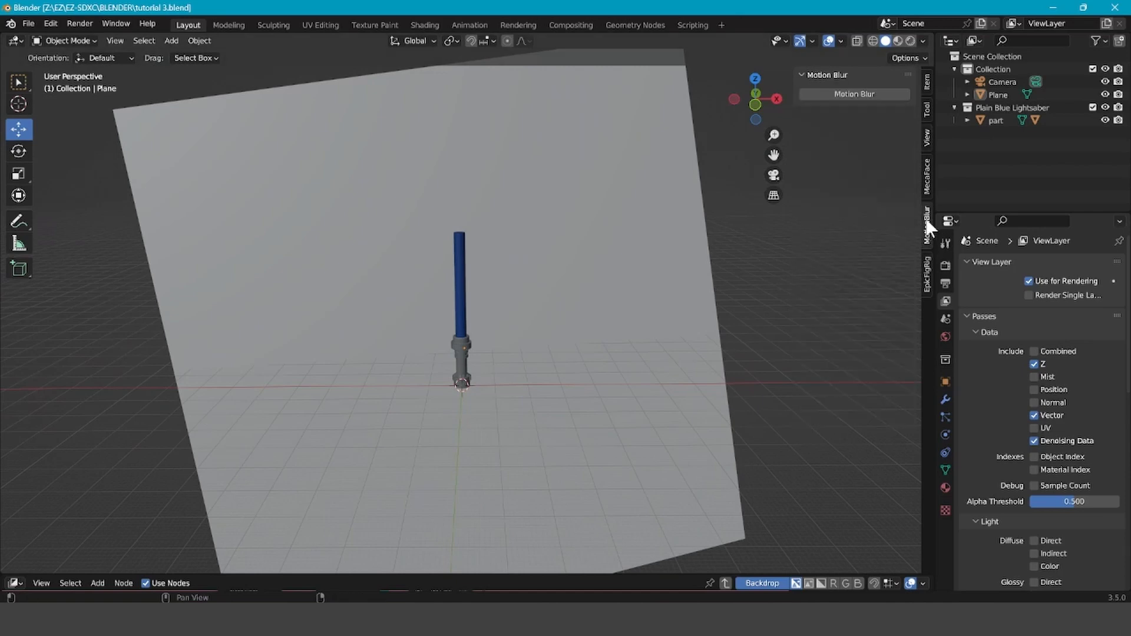
pyautogui.click(50, 24)
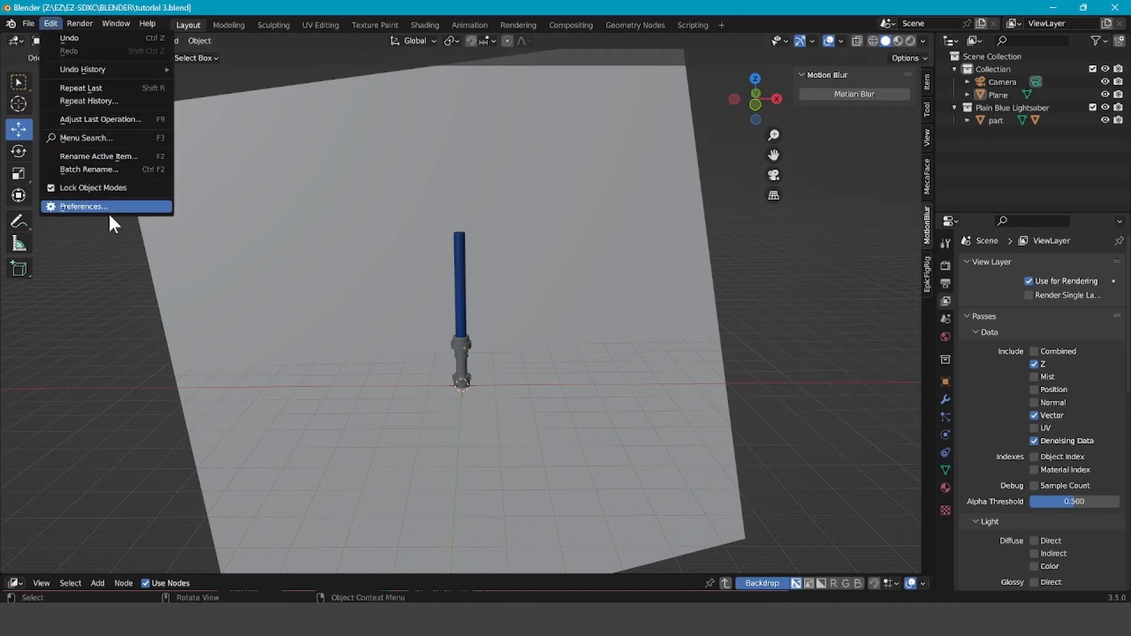
pyautogui.click(89, 207)
pyautogui.moveTo(282, 28); pyautogui.dragTo(345, 50)
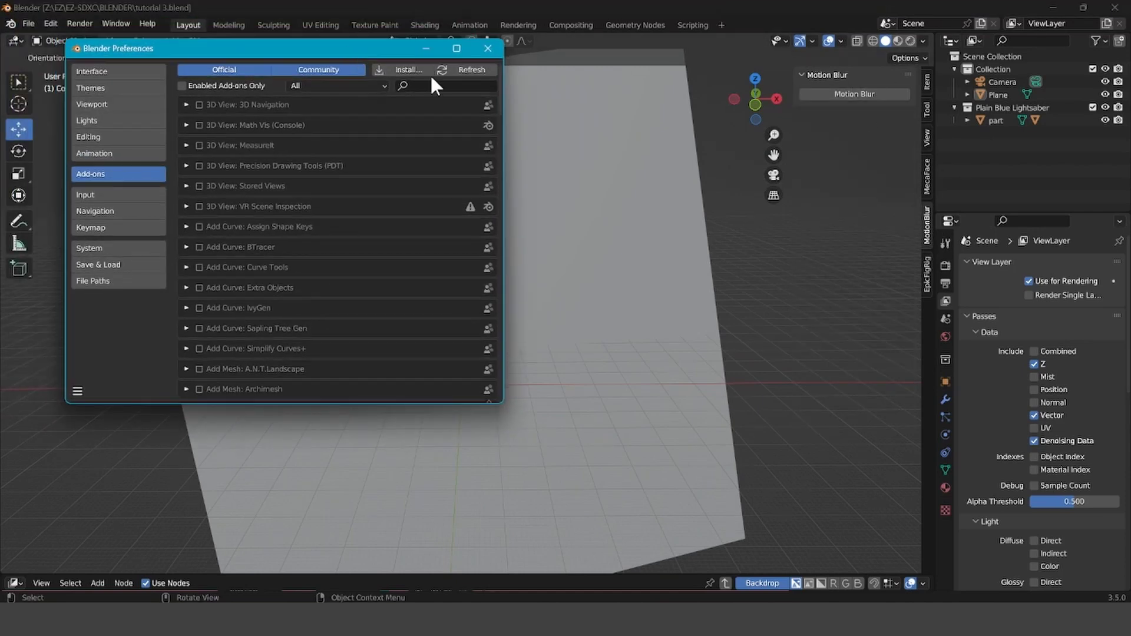
pyautogui.click(415, 70)
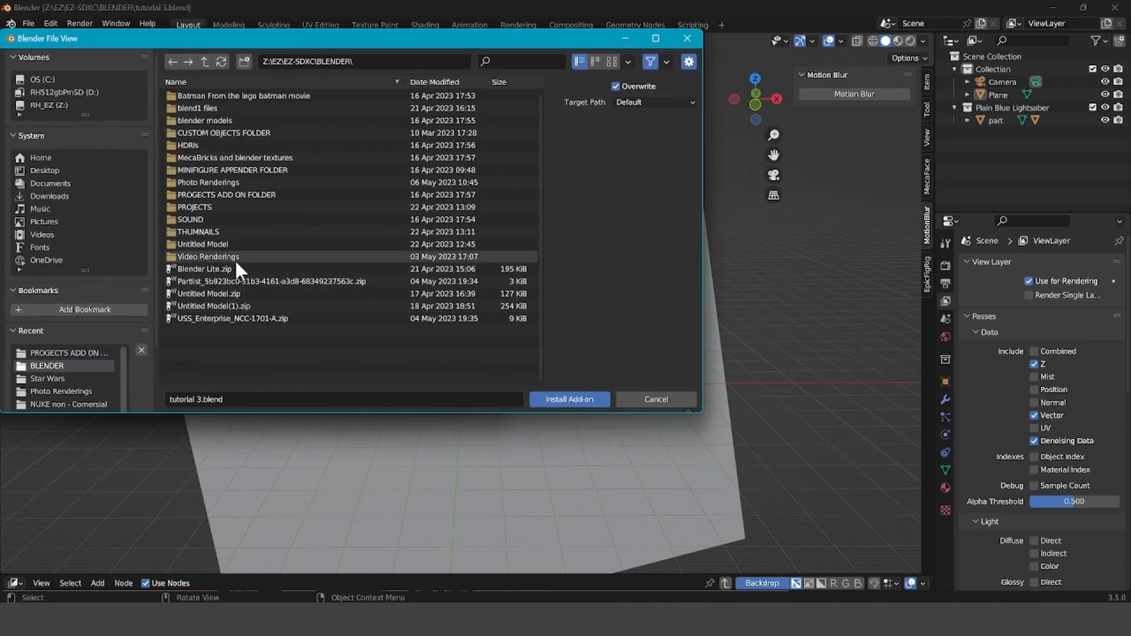
pyautogui.doubleClick(216, 195)
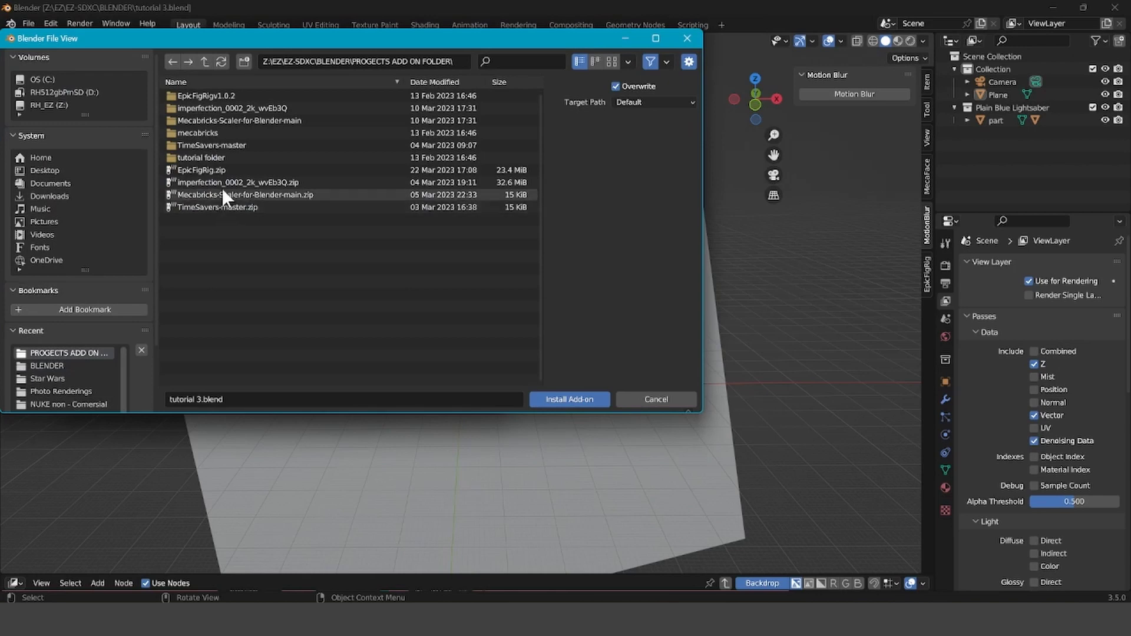
pyautogui.click(205, 61)
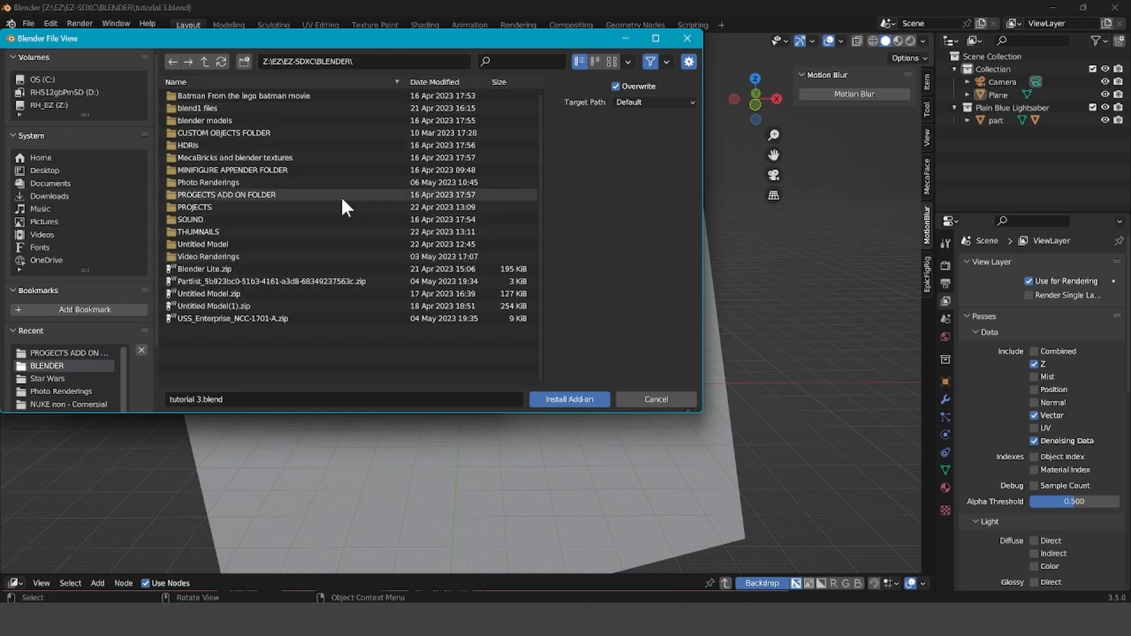
pyautogui.click(678, 399)
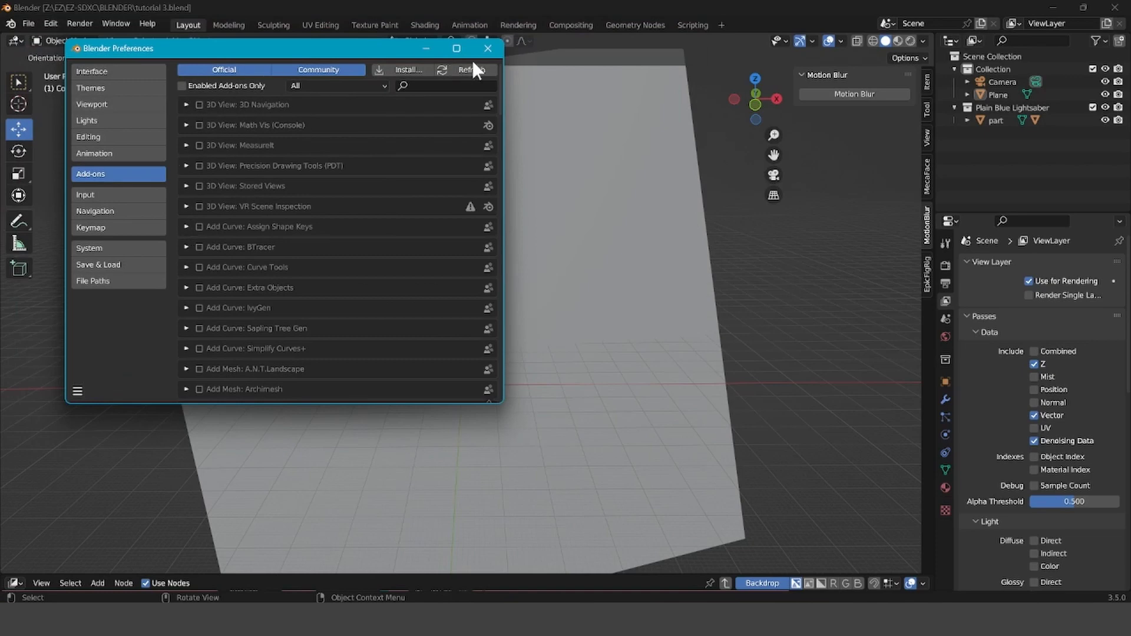
pyautogui.click(488, 49)
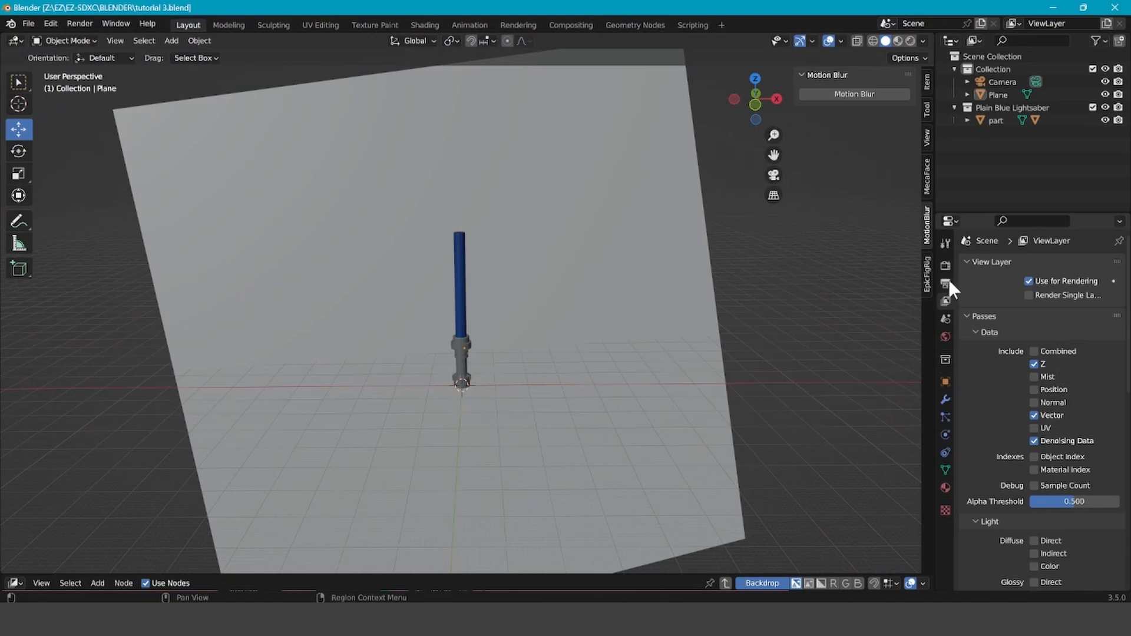
# Enable Motion Blur in the scene's Cycles render settings.
pyautogui.click(946, 266)
pyautogui.scroll(-5, 990, 321)
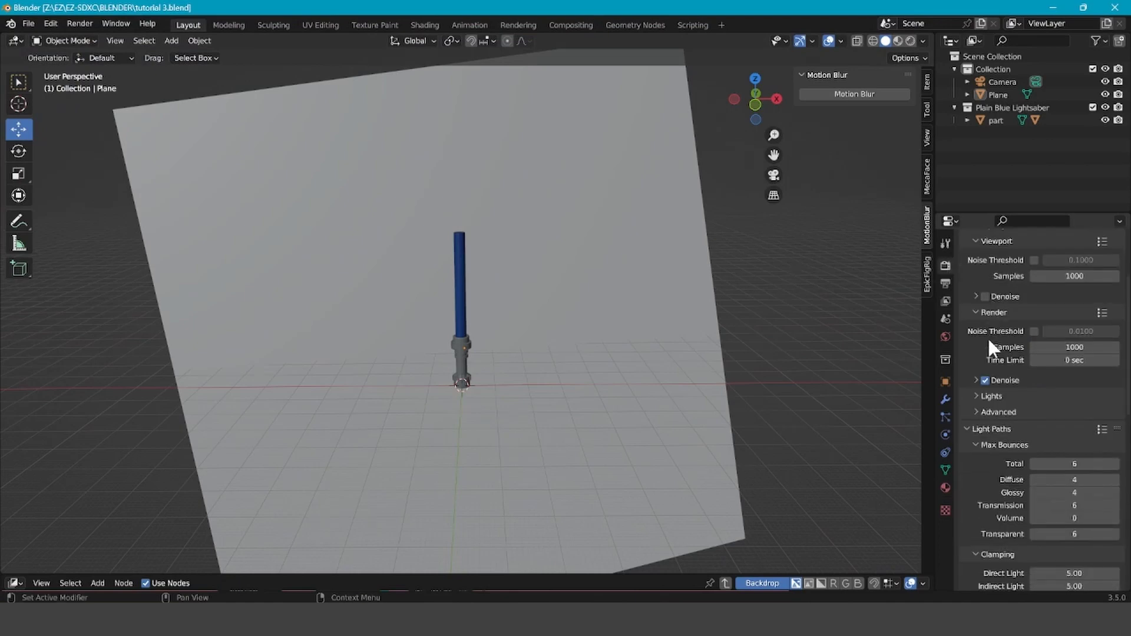
pyautogui.scroll(-12, 989, 341)
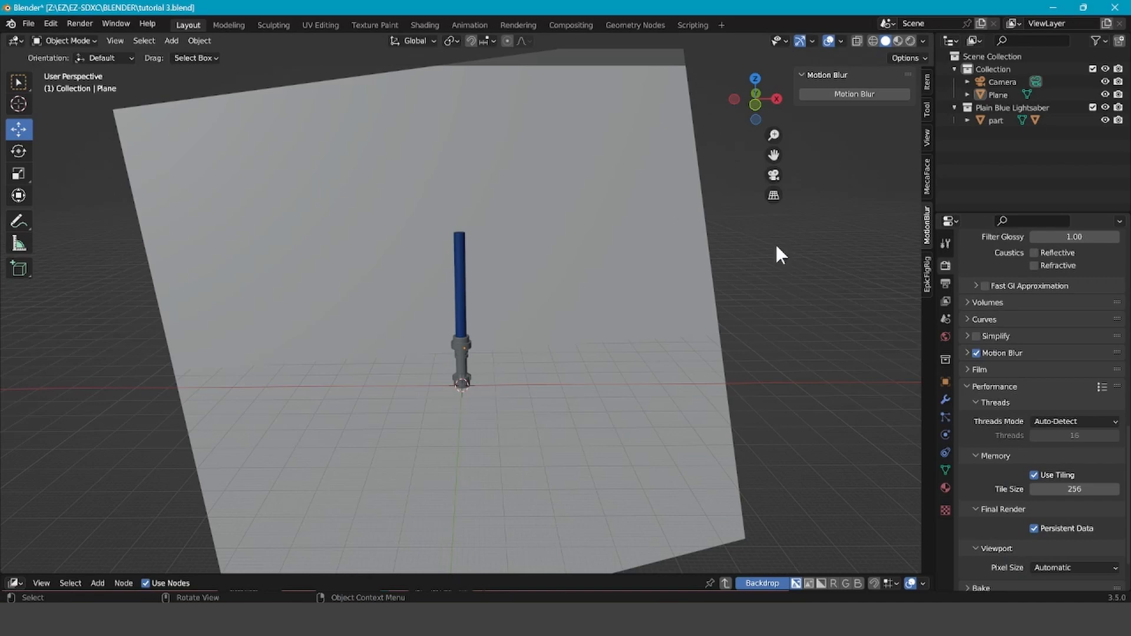
# Select all objects in the scene and apply the add-on's Motion Blur operation to them.
pyautogui.press('a')
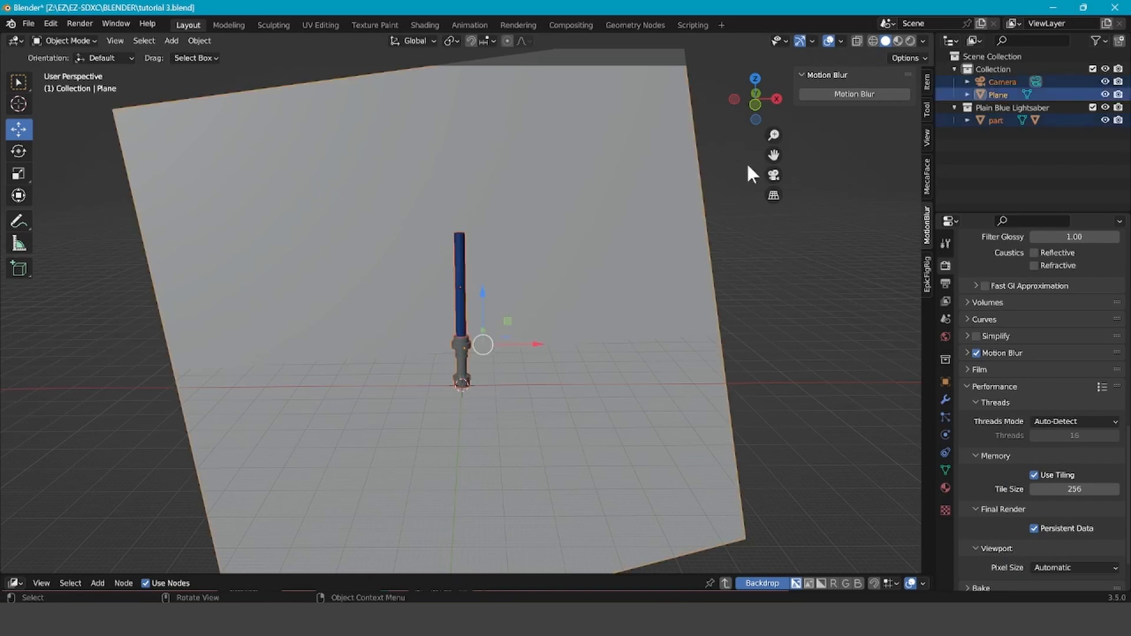
pyautogui.moveTo(755, 99); pyautogui.dragTo(753, 73)
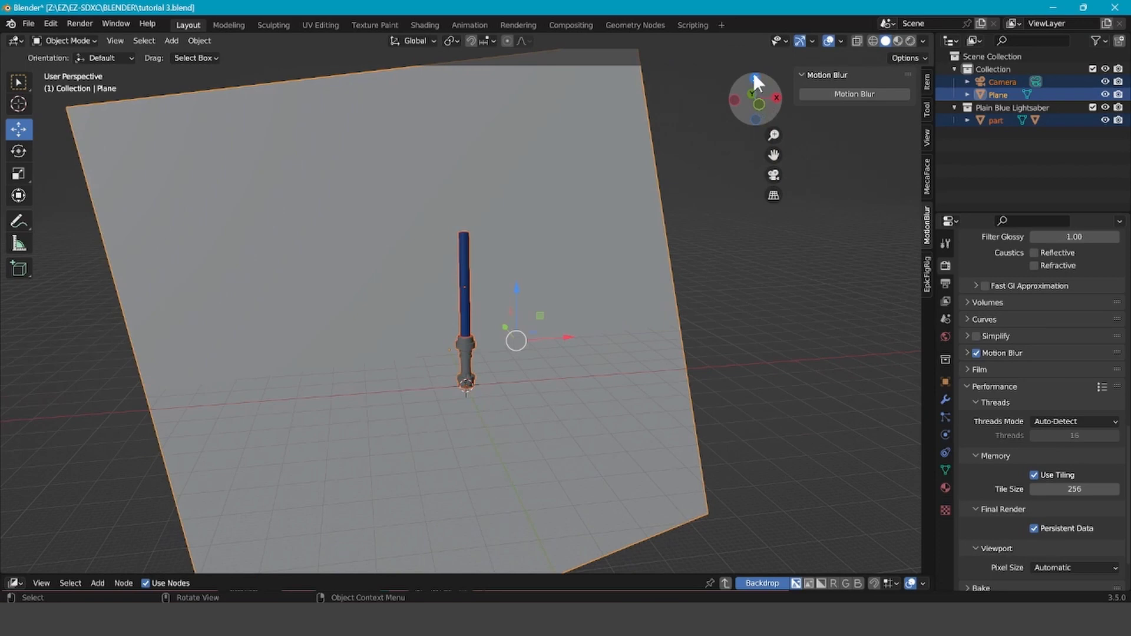
pyautogui.click(819, 92)
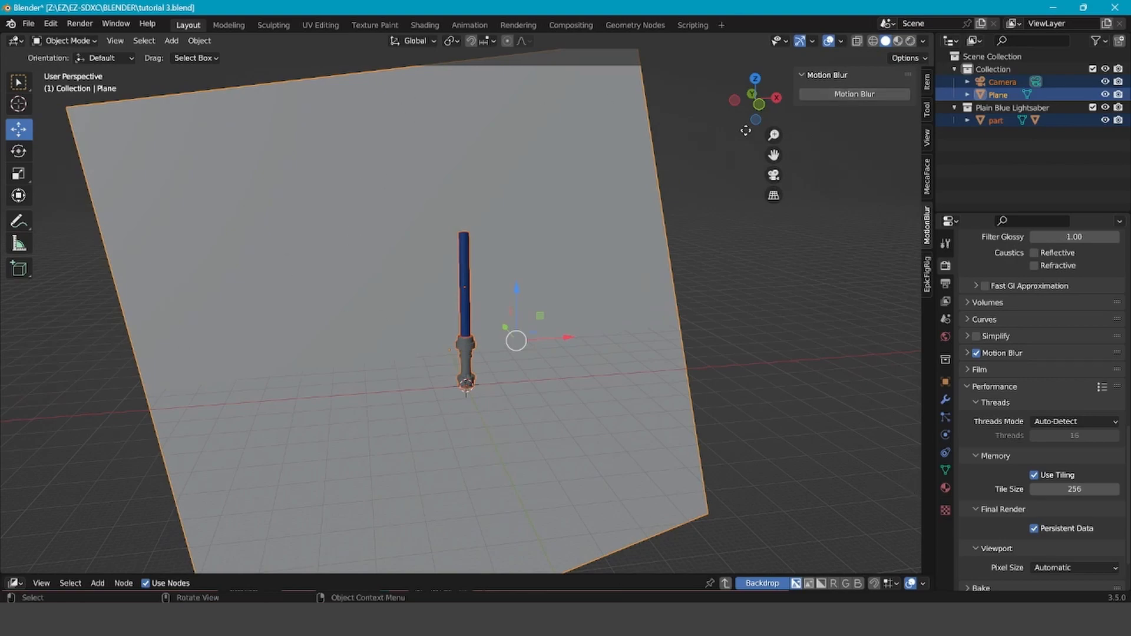
pyautogui.moveTo(764, 94)
pyautogui.mouseDown()
pyautogui.moveTo(742, 88)
pyautogui.moveTo(778, 98)
pyautogui.moveTo(760, 97)
pyautogui.mouseUp()
pyautogui.scroll(3, 496, 245)
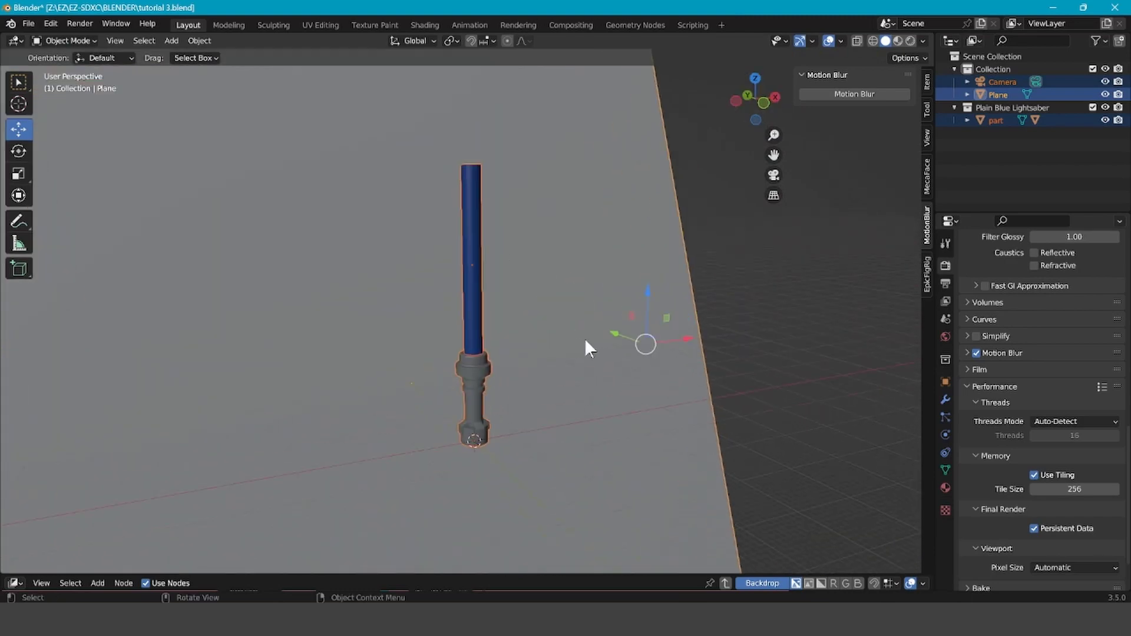
# Select only the blue blade and enable Motion Blur in its object properties.
pyautogui.click(726, 280)
pyautogui.scroll(2, 676, 260)
pyautogui.click(475, 244)
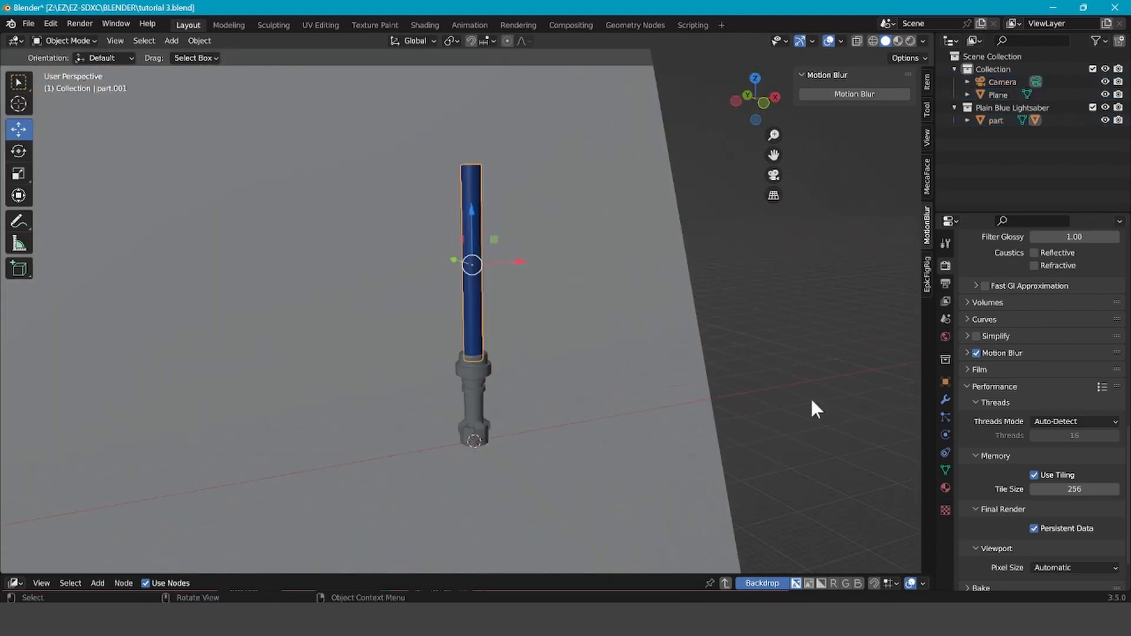
pyautogui.click(946, 382)
pyautogui.click(976, 499)
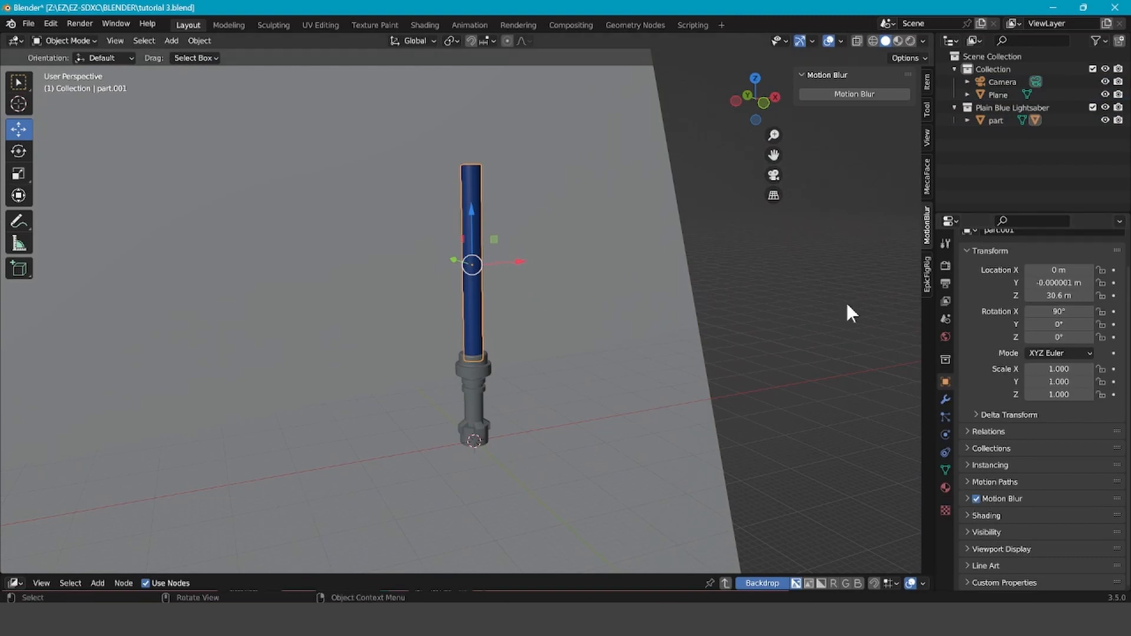
# Review the scene's render settings and the blade's object-level Motion Blur option.
pyautogui.moveTo(758, 94)
pyautogui.mouseDown()
pyautogui.moveTo(772, 106)
pyautogui.moveTo(740, 98)
pyautogui.mouseUp()
pyautogui.scroll(3, 437, 250)
pyautogui.scroll(-6, 528, 257)
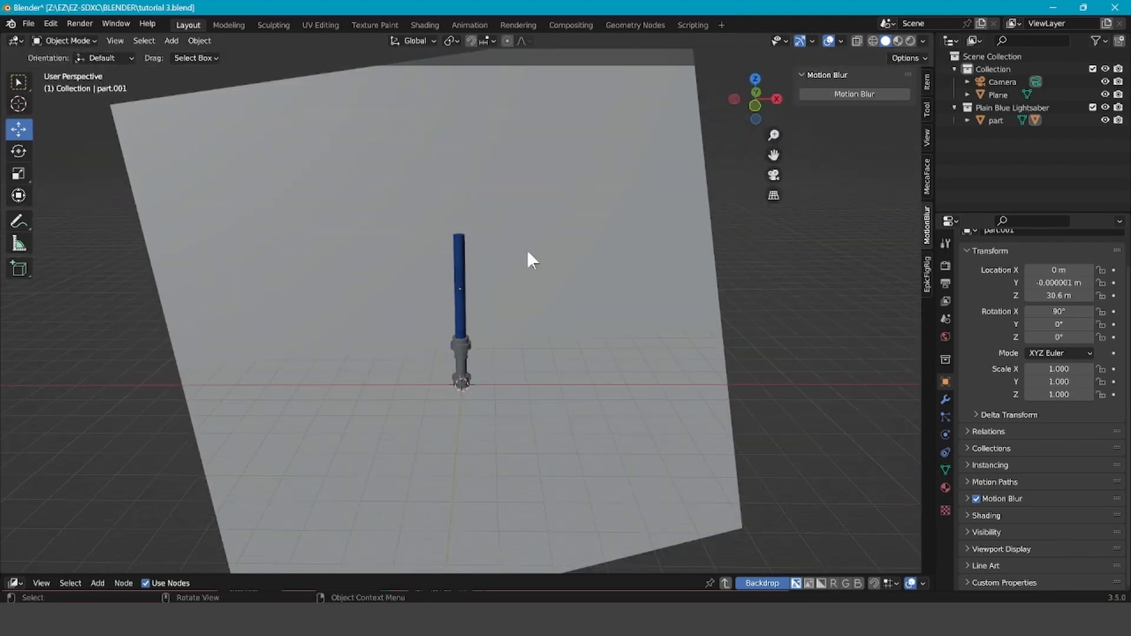
pyautogui.scroll(3, 492, 318)
pyautogui.scroll(-3, 461, 304)
pyautogui.click(946, 266)
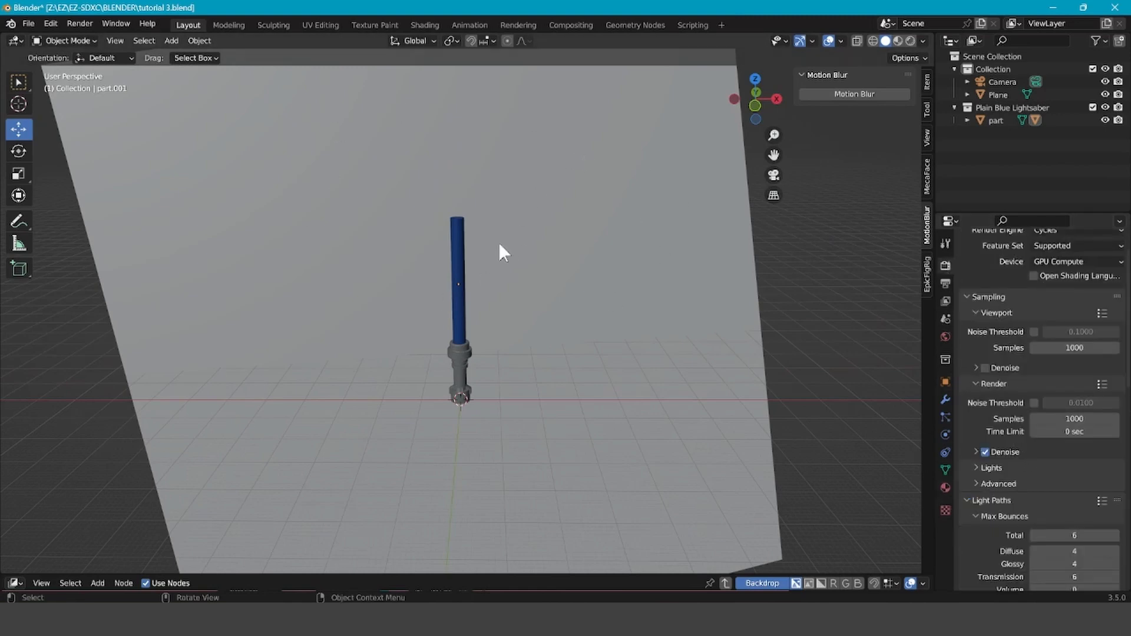
pyautogui.click(460, 241)
pyautogui.click(945, 382)
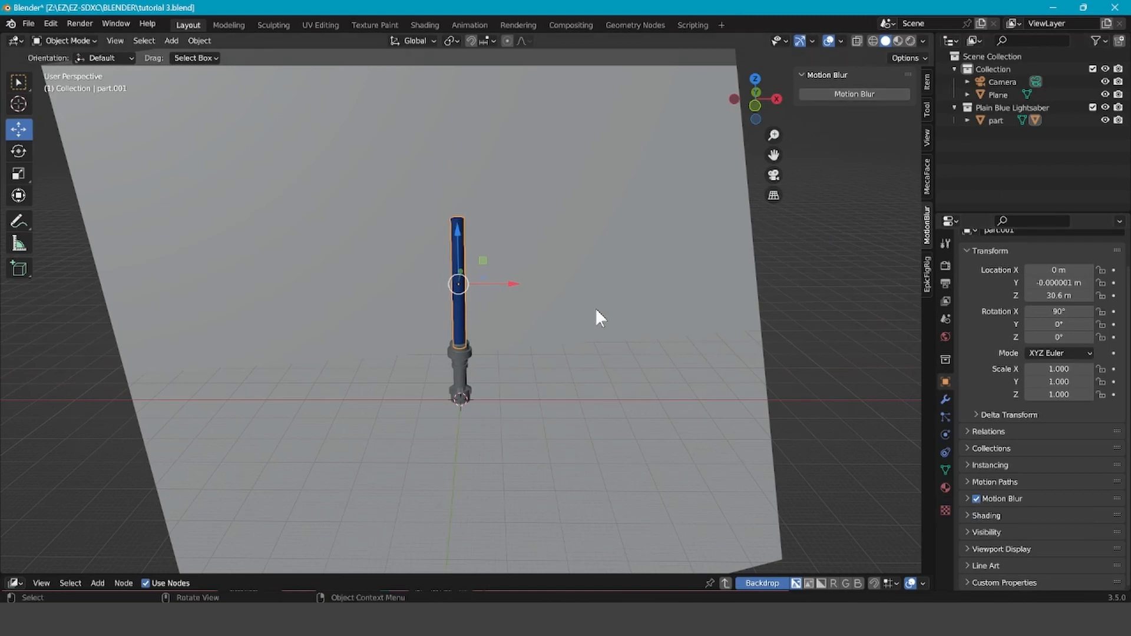
pyautogui.scroll(5, 437, 268)
pyautogui.scroll(-5, 539, 225)
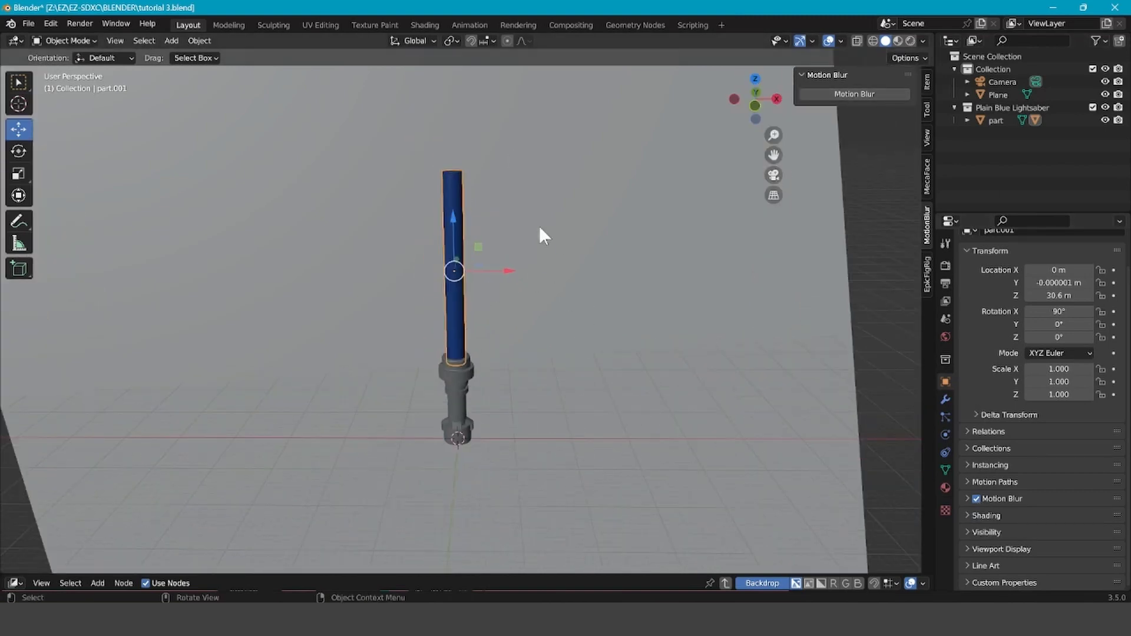
# From the camera view, keyframe the lightsaber hilt's location, rotation and scale at frame 1.
pyautogui.click(773, 175)
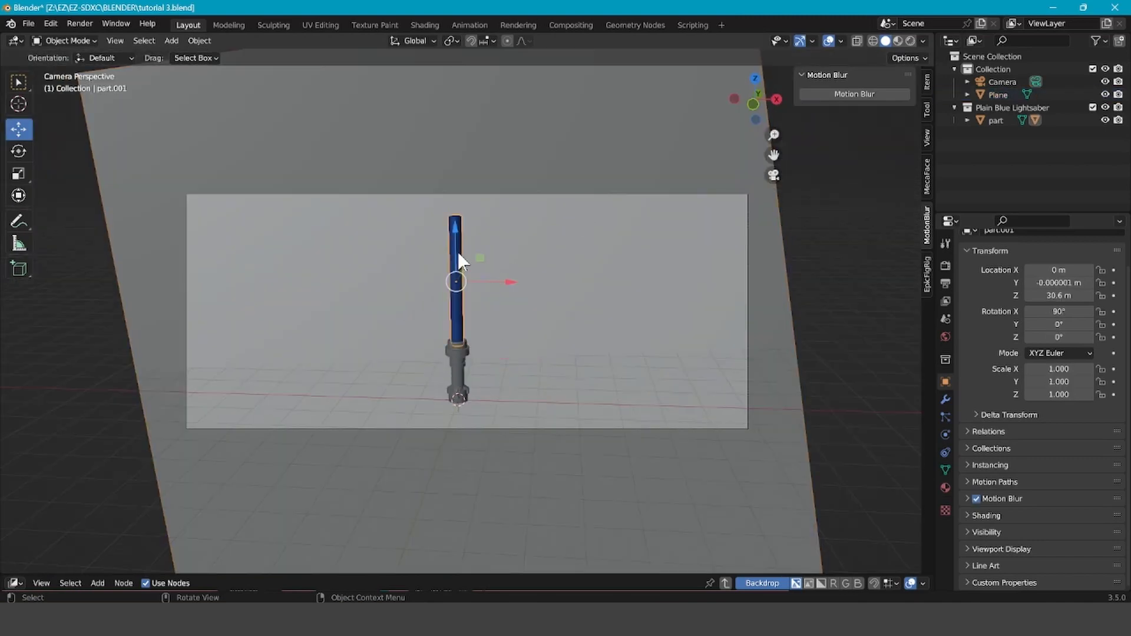
pyautogui.click(470, 357)
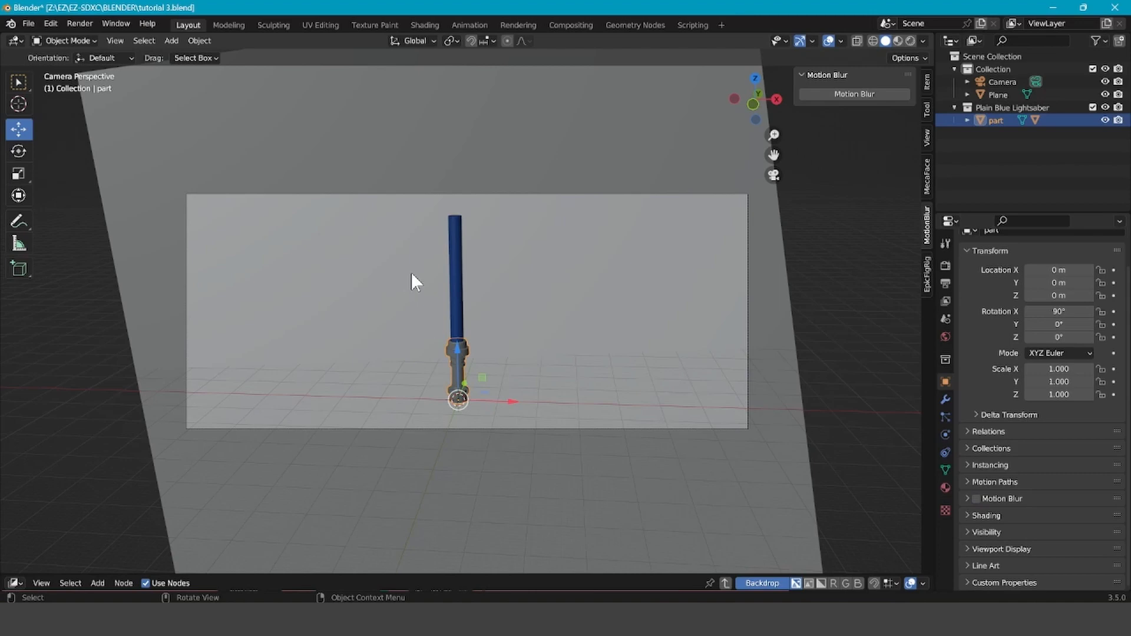
pyautogui.press('i')
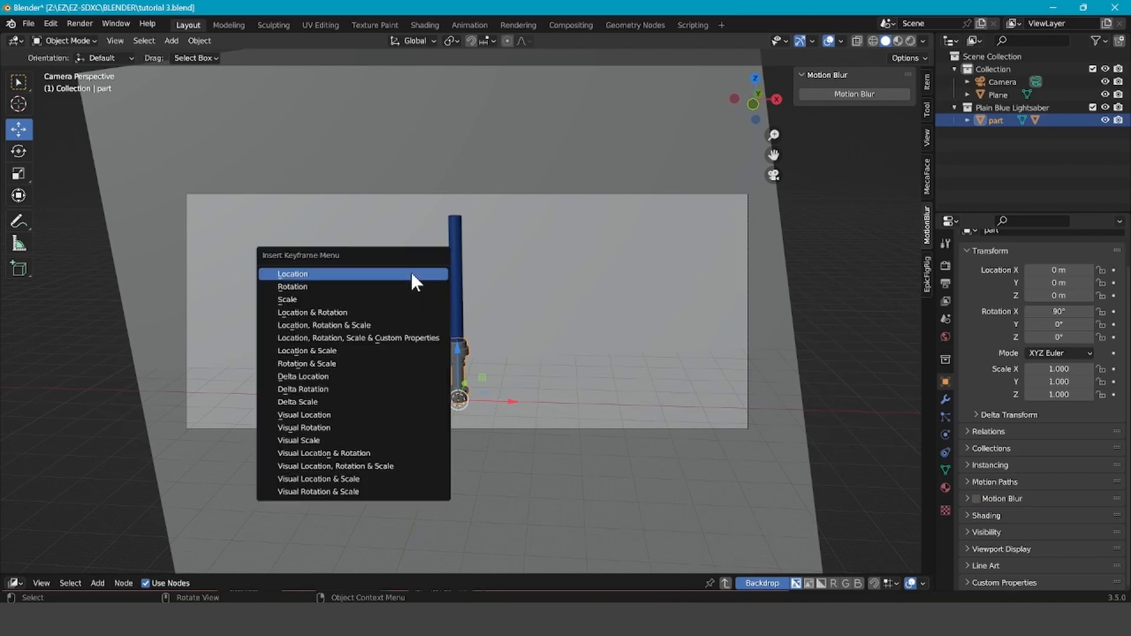
pyautogui.click(392, 321)
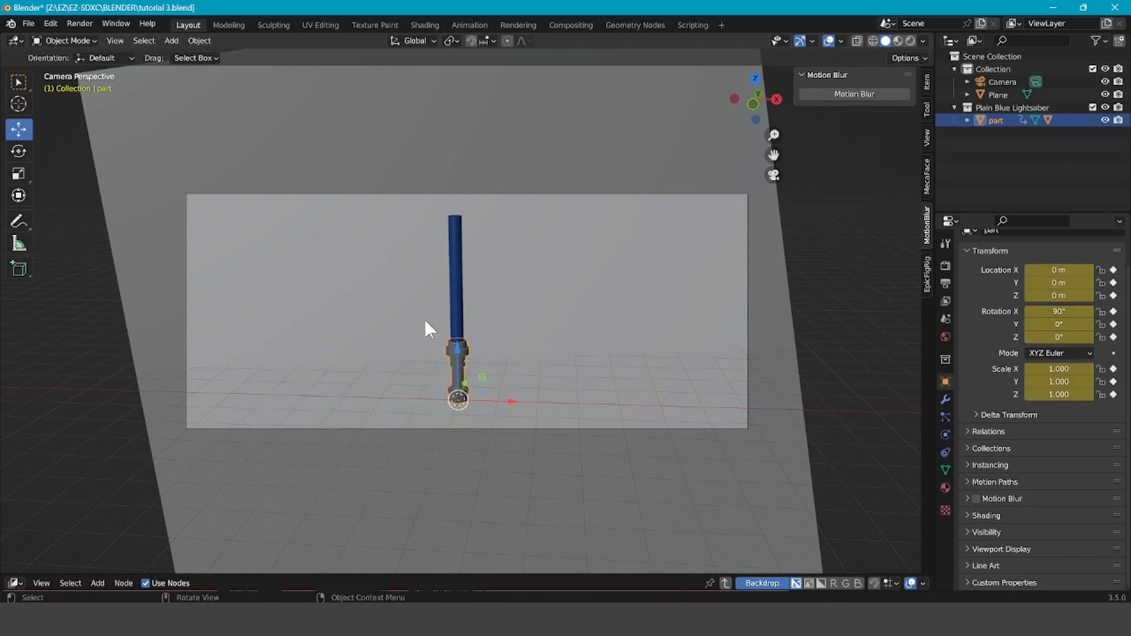
# At frame 3, tilt the hilt and its blade to a Y rotation of about -46.9° and keyframe location, rotation and scale.
pyautogui.press('Right')
pyautogui.press('Right')
pyautogui.press('Right')
pyautogui.press('Right')
pyautogui.press('Right')
pyautogui.press('Right')
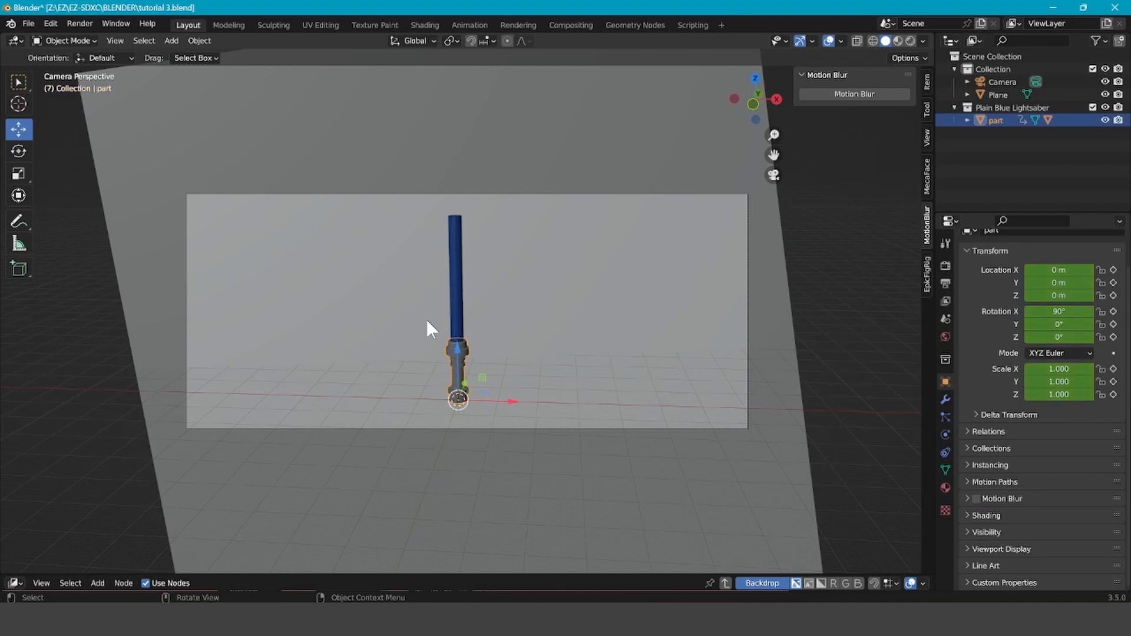
pyautogui.press('Left')
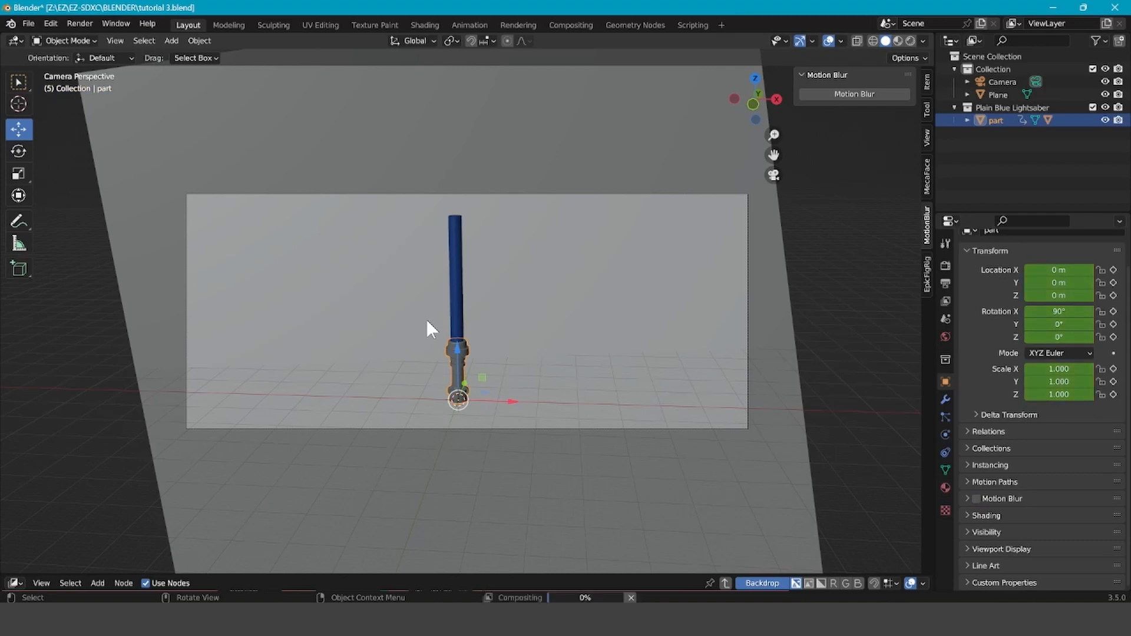
pyautogui.press('Left')
pyautogui.press('Left')
pyautogui.press('Left')
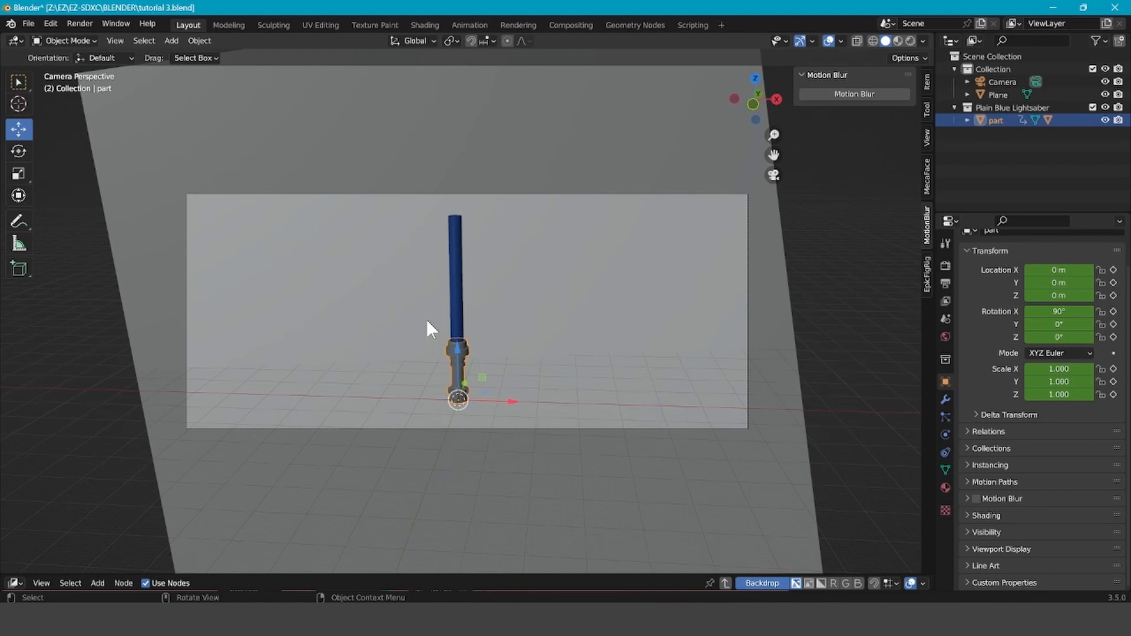
pyautogui.press('r')
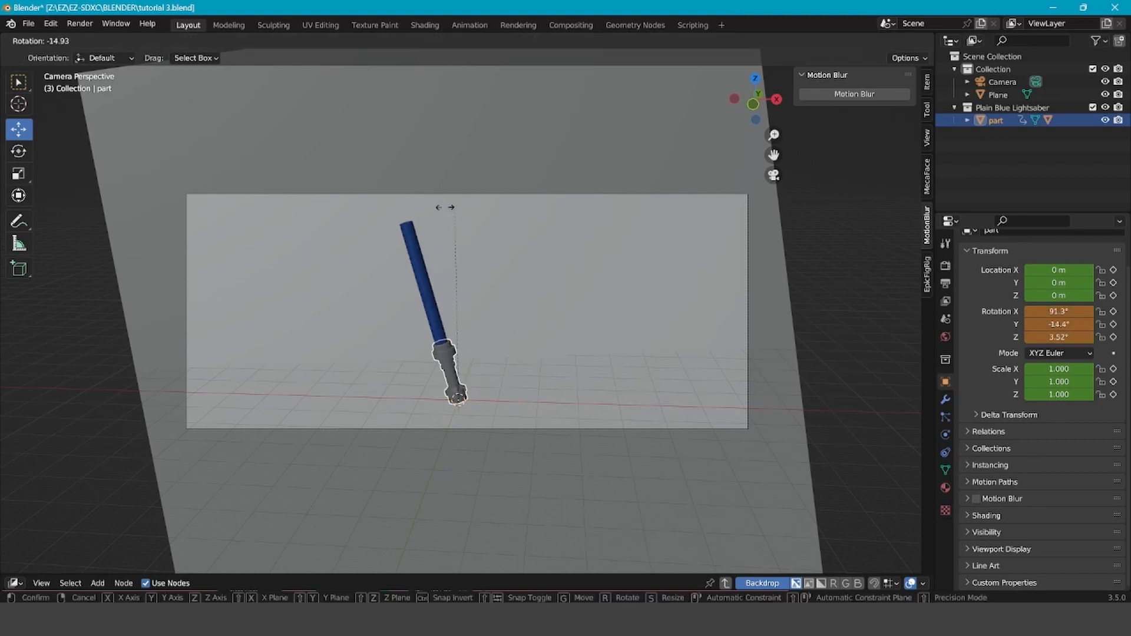
pyautogui.click(368, 253)
pyautogui.press('i')
pyautogui.click(443, 277)
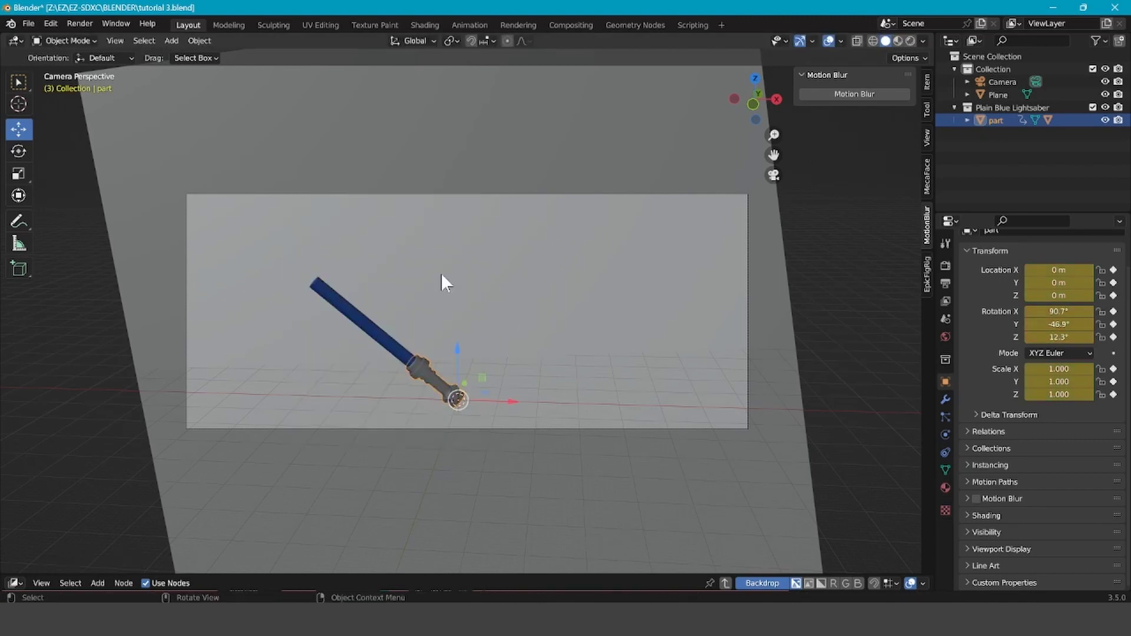
# Go to frame 2, the middle of the swing, and render the image.
pyautogui.press('Left')
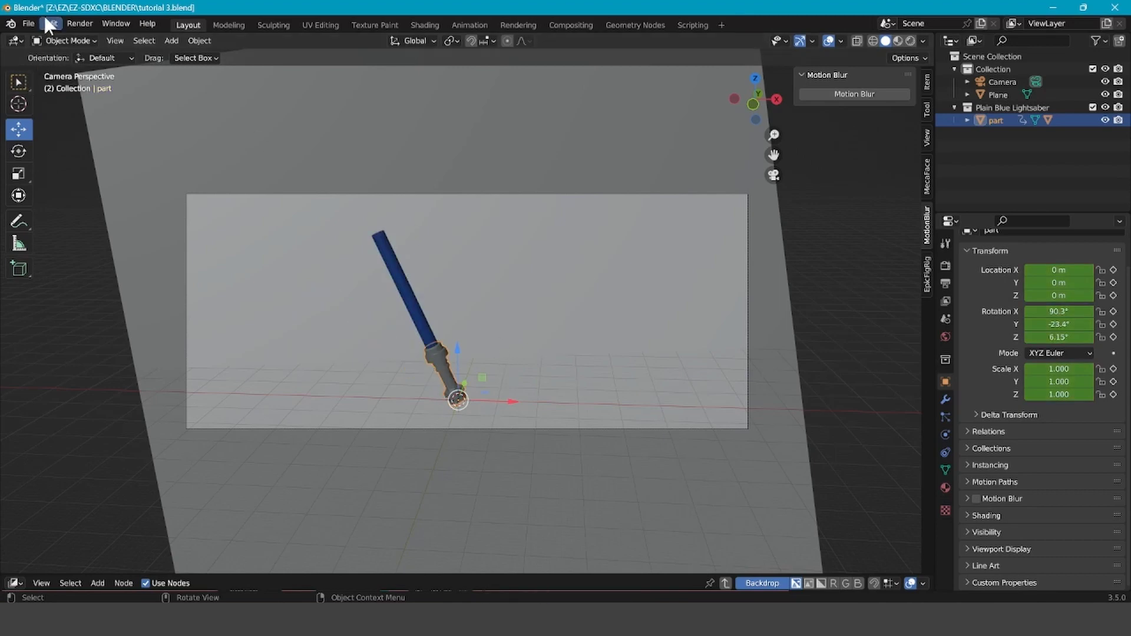
pyautogui.click(79, 24)
pyautogui.click(103, 36)
pyautogui.click(827, 10)
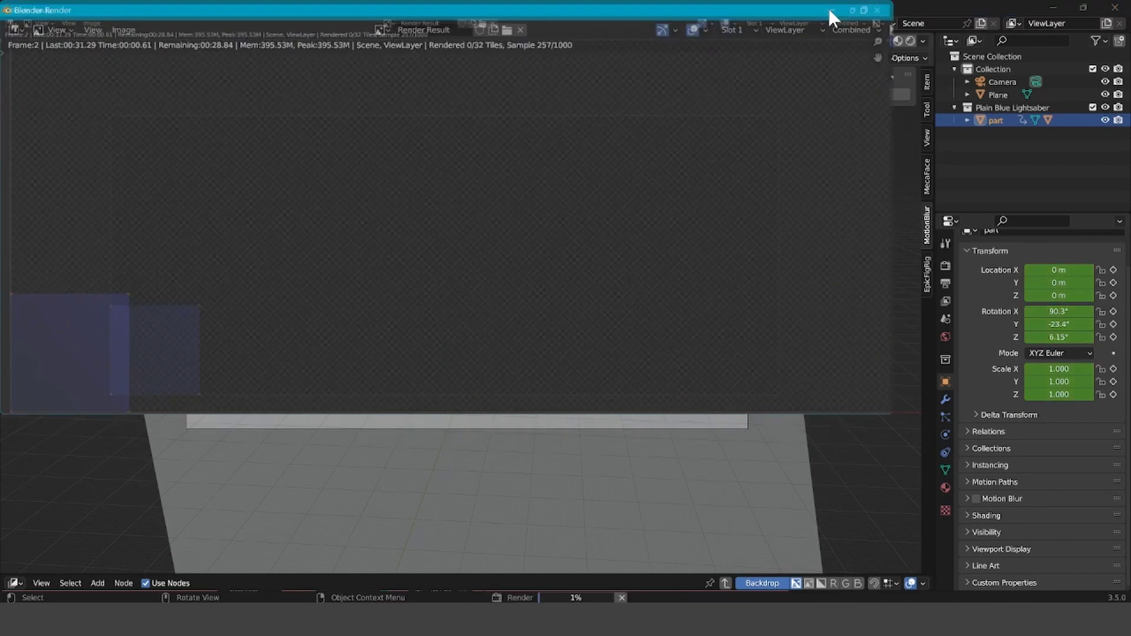
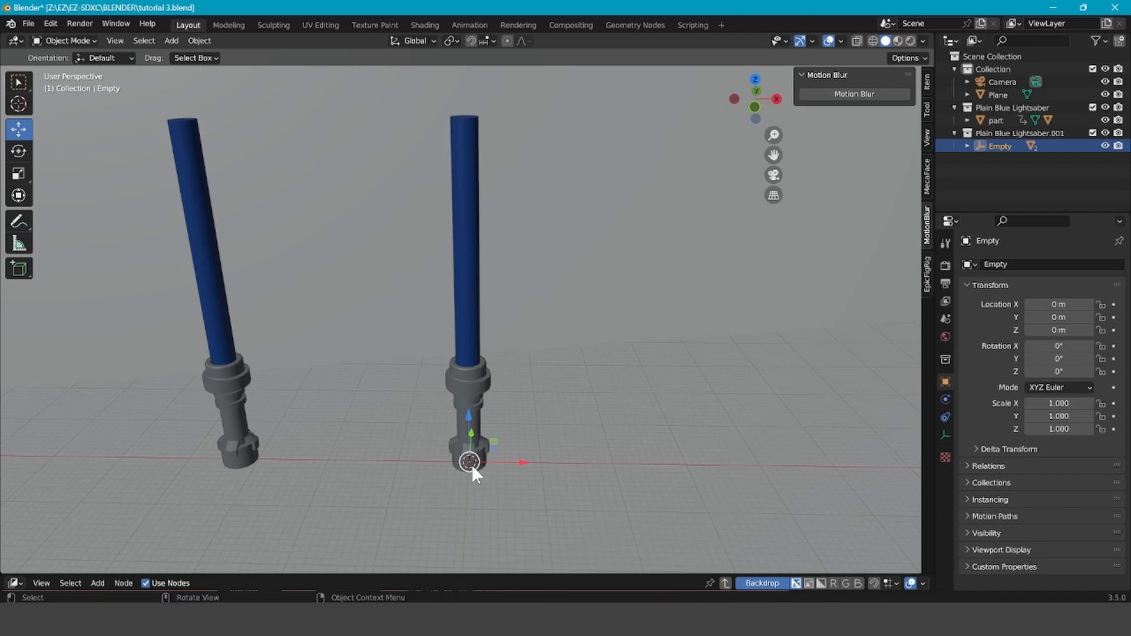
# Delete the second lightsaber's Empty and parent its blade to its hilt.
pyautogui.rightClick(471, 464)
pyautogui.click(471, 465)
pyautogui.click(465, 318)
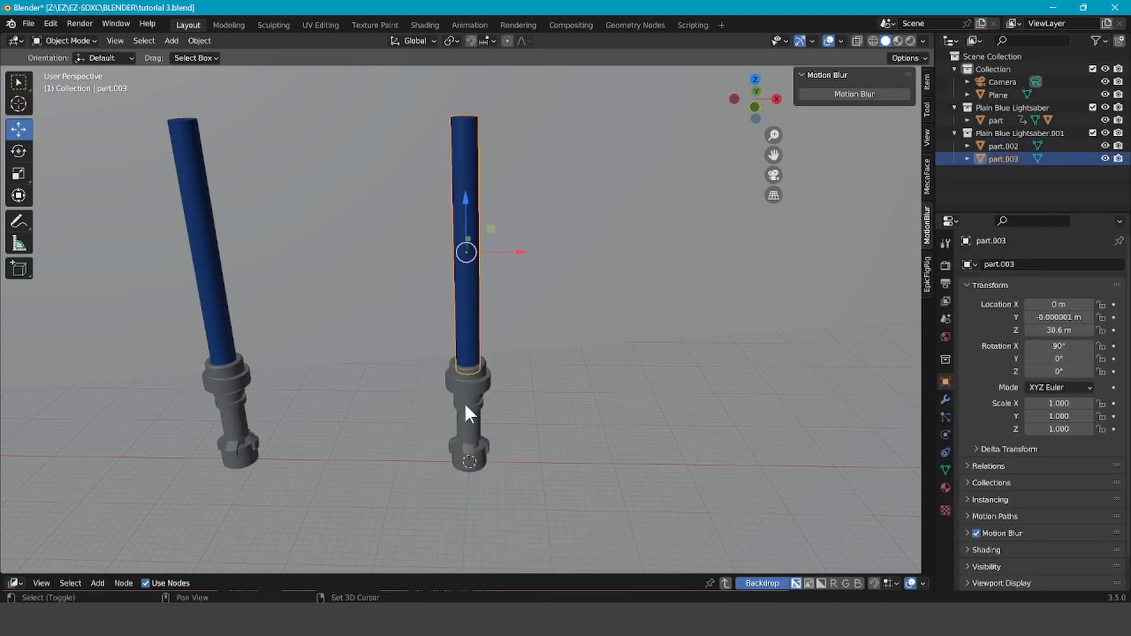
pyautogui.keyDown('shift'); pyautogui.click(465, 406); pyautogui.keyUp('shift')
pyautogui.hotkey('ctrl', 'p')
pyautogui.click(464, 402)
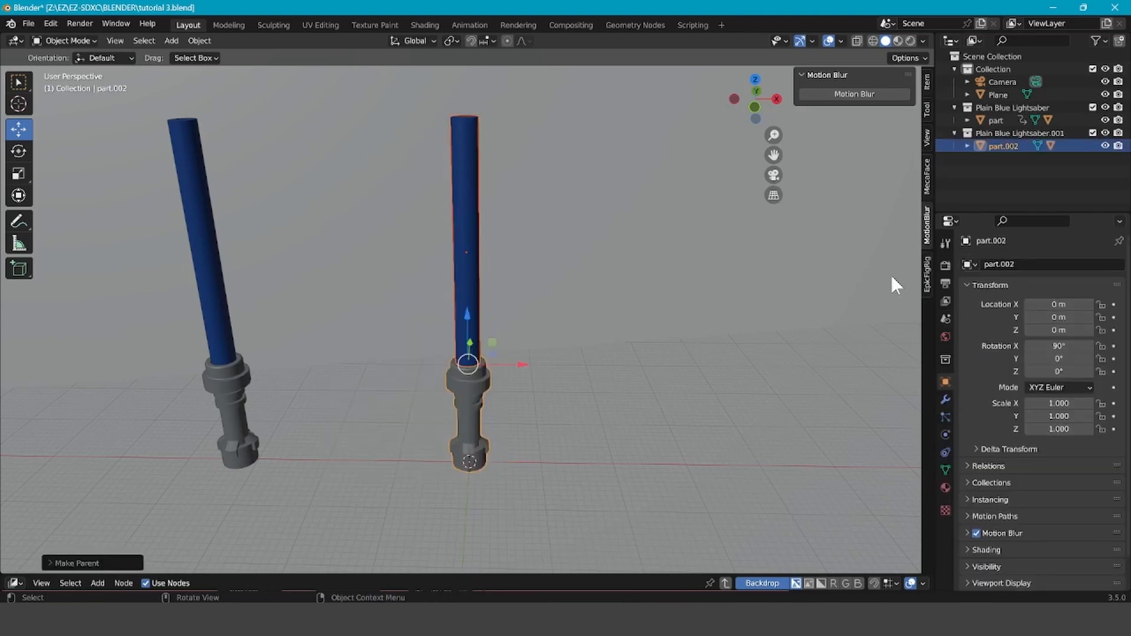
# From the camera view, move the second lightsaber along the X axis to the right side of the frame.
pyautogui.click(776, 177)
pyautogui.press('g')
pyautogui.press('x')
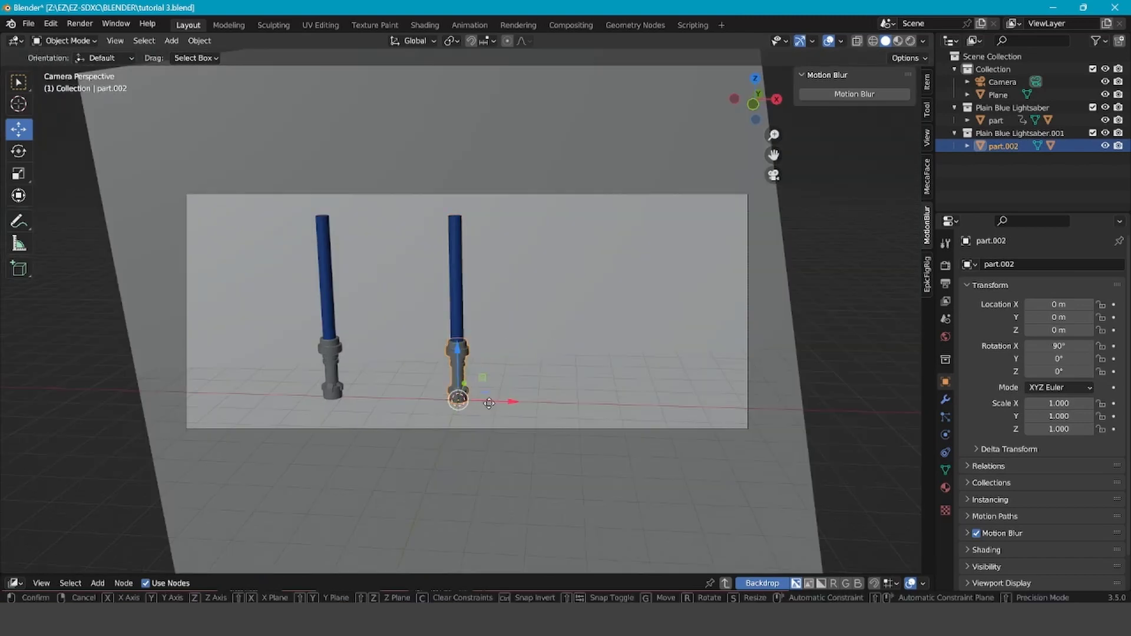
pyautogui.click(625, 405)
# Open the second blade's material in the Shader Editor and delete all its nodes except Material Output.
pyautogui.click(598, 284)
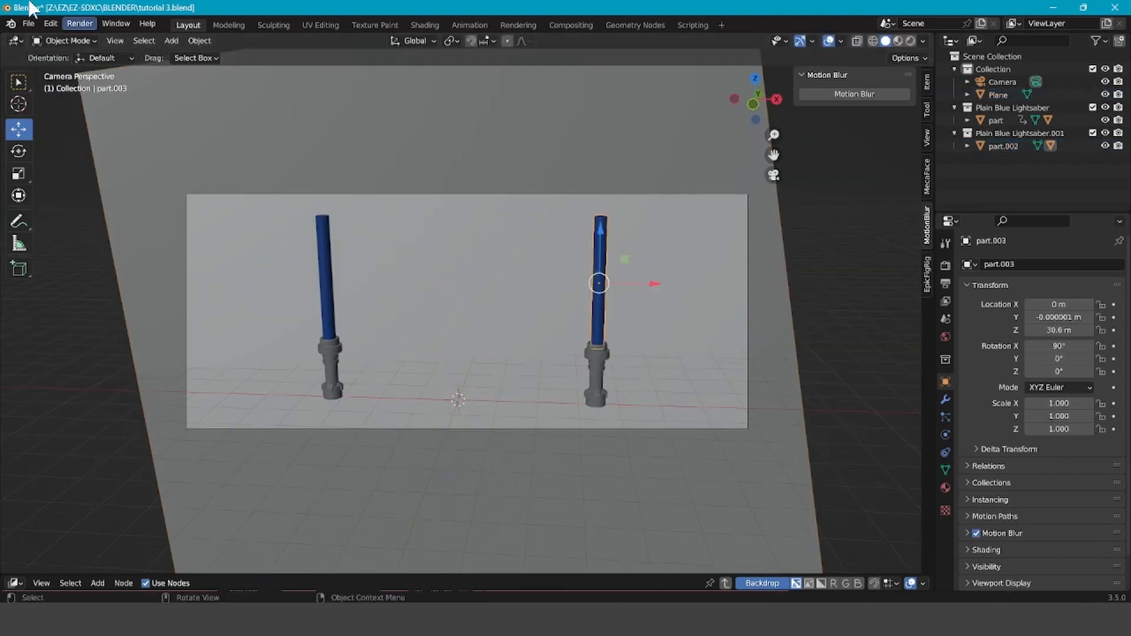
pyautogui.click(13, 41)
pyautogui.click(40, 160)
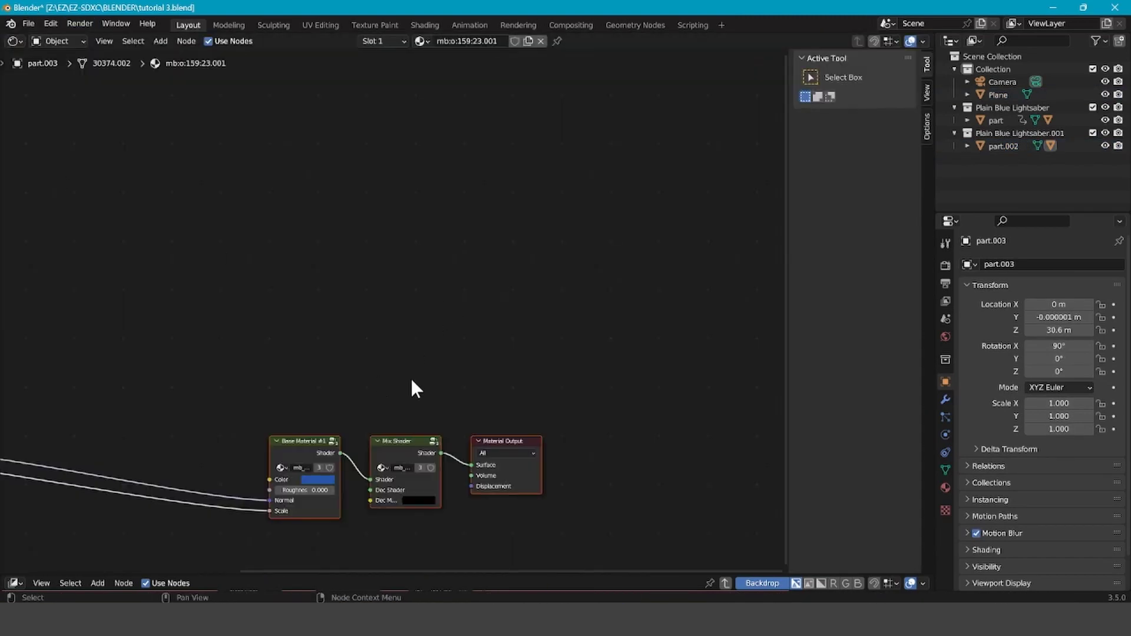
pyautogui.moveTo(666, 574); pyautogui.dragTo(448, 569)
pyautogui.scroll(-2, 469, 469)
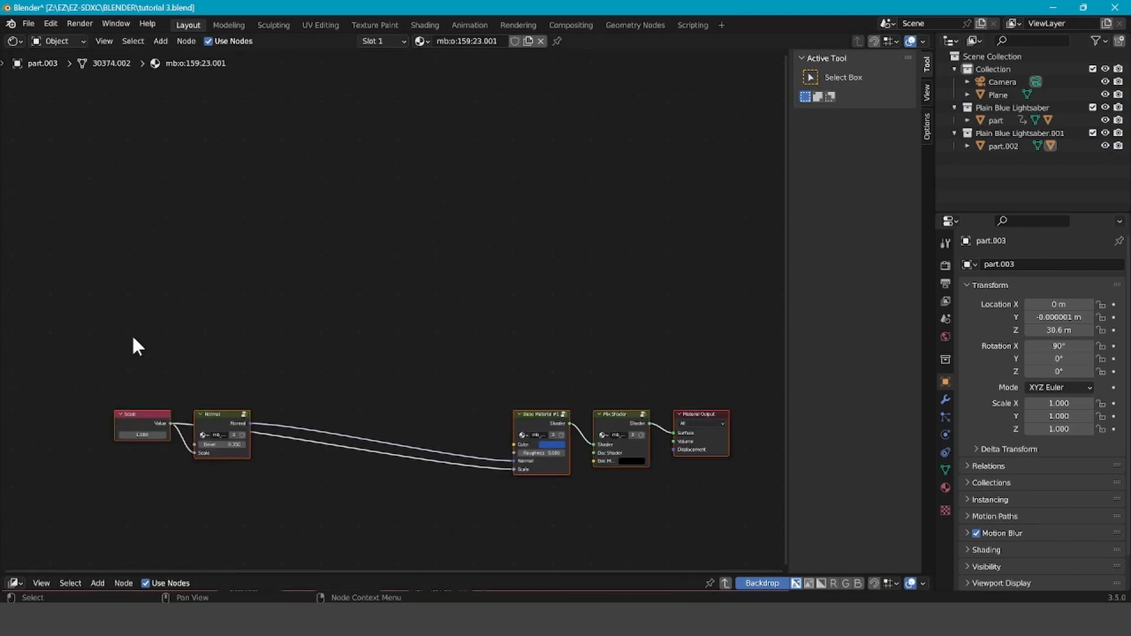
pyautogui.moveTo(81, 355); pyautogui.dragTo(641, 535)
pyautogui.rightClick(614, 424)
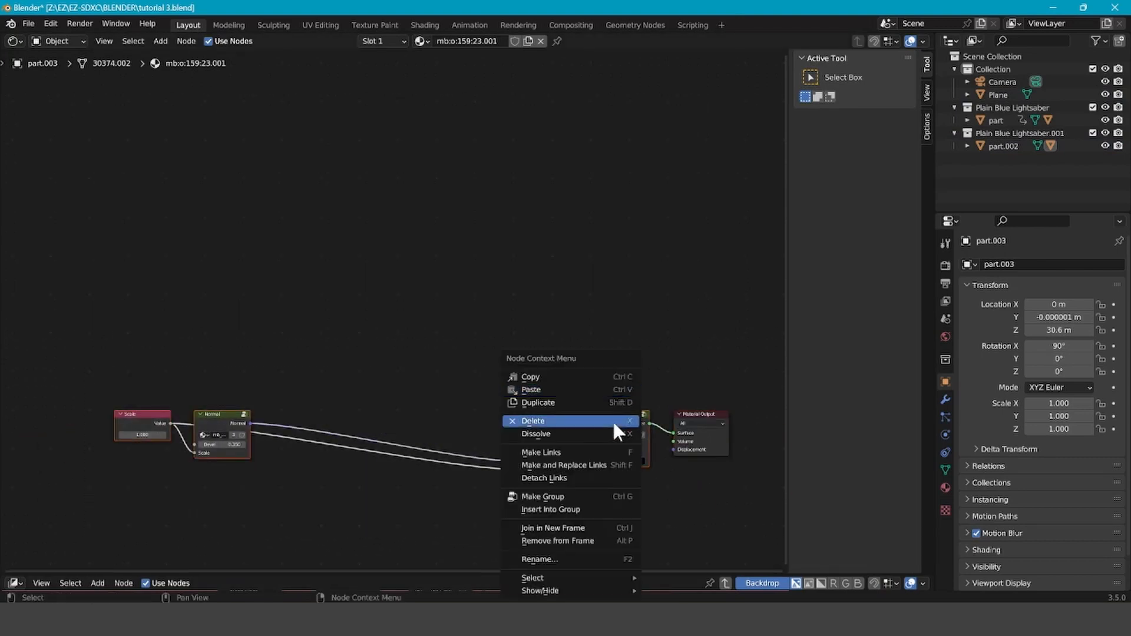
pyautogui.click(553, 421)
# Add the TheSaberShader Material group node and connect its Shader output to the Material Output's Surface.
pyautogui.click(159, 41)
pyautogui.moveTo(199, 177)
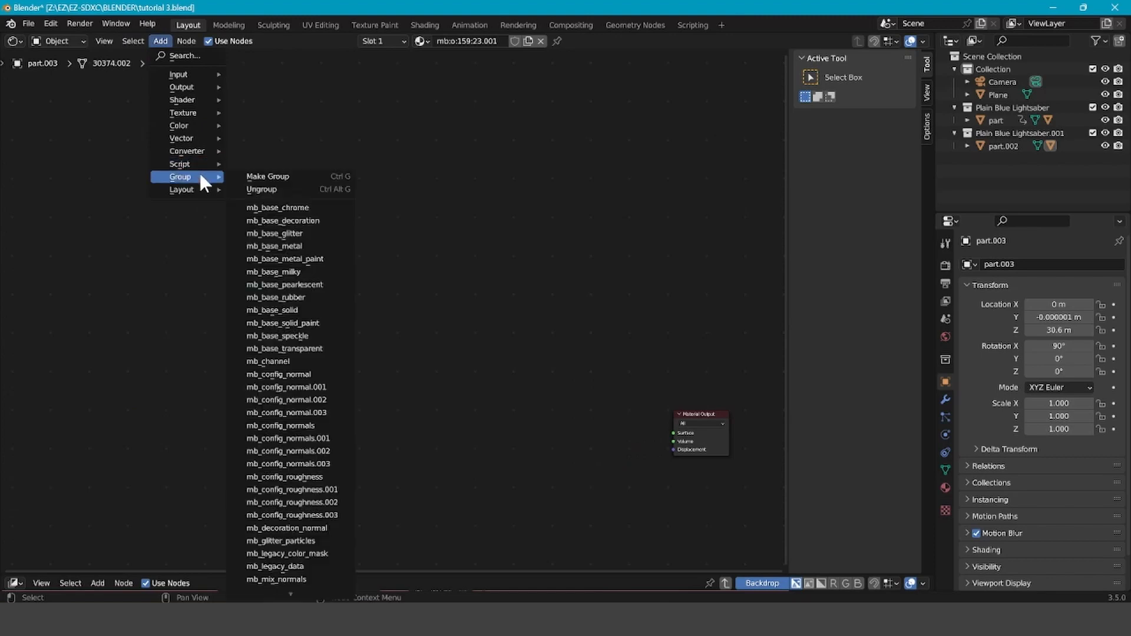
pyautogui.scroll(-5, 281, 351)
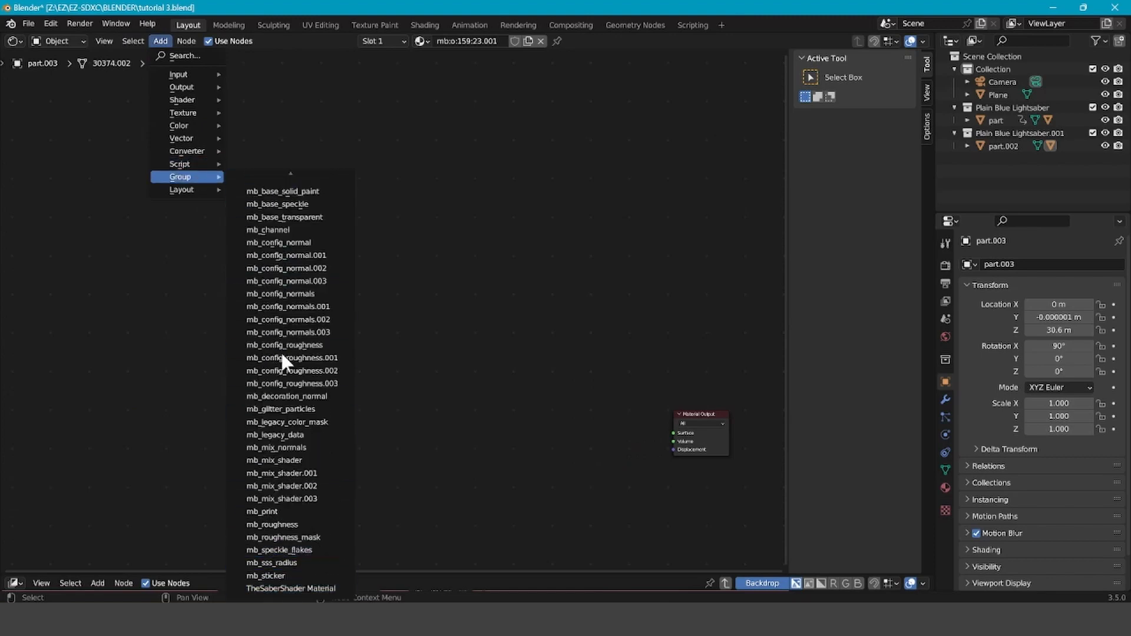
pyautogui.click(277, 587)
pyautogui.click(519, 429)
pyautogui.scroll(1, 589, 452)
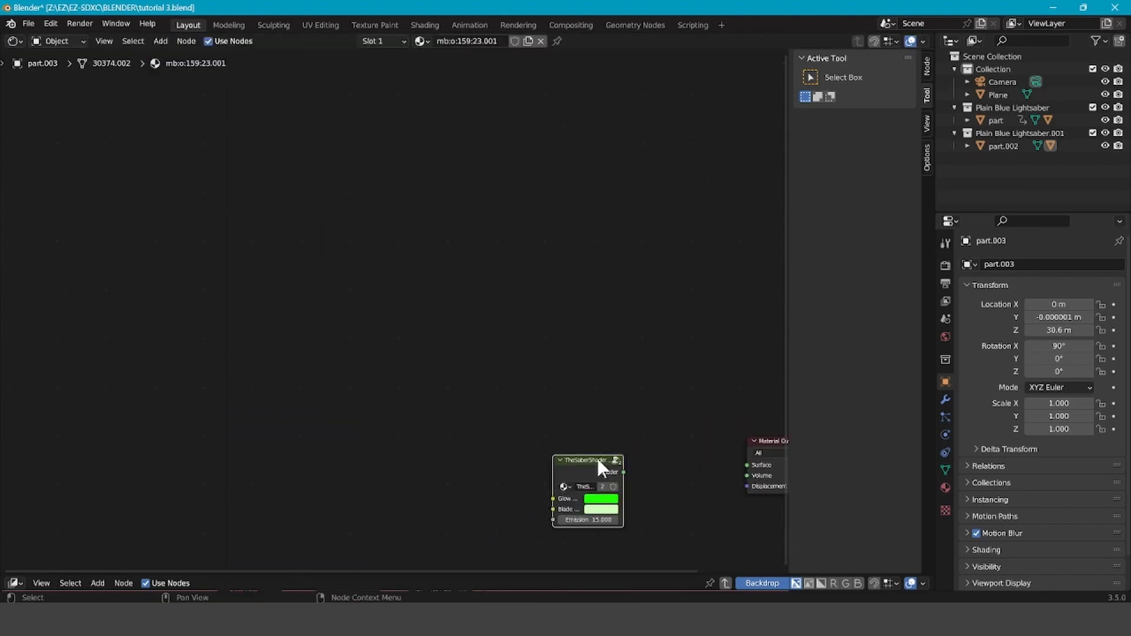
pyautogui.moveTo(623, 495); pyautogui.dragTo(739, 465)
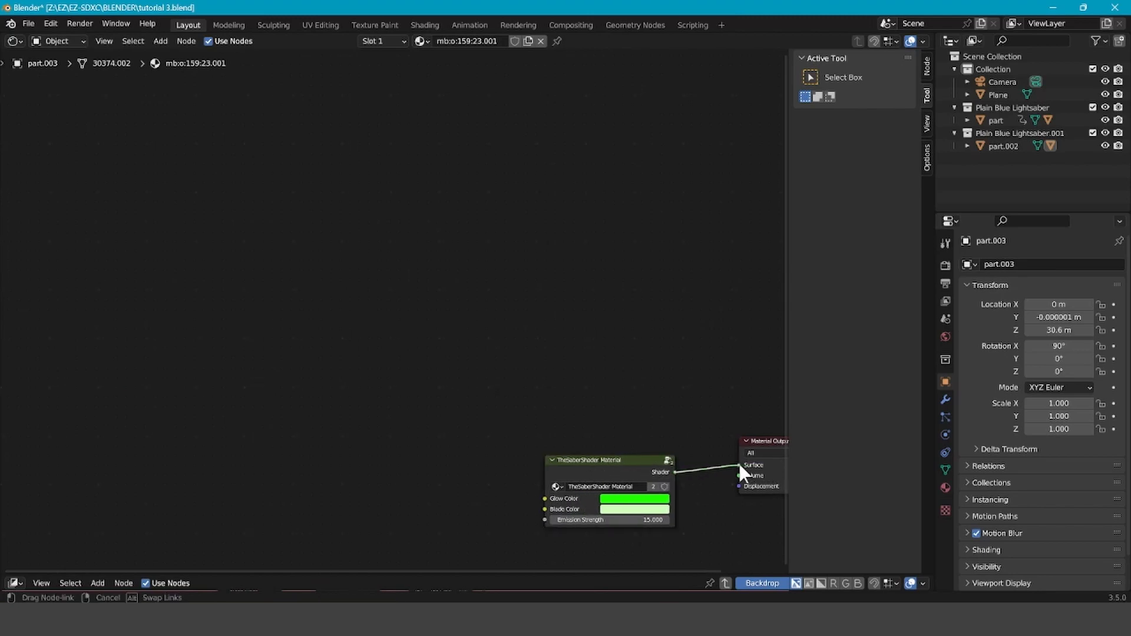
# Set the saber shader's Glow Color to red with hue 0, Blade Color to black and Emission Strength to 20.
pyautogui.click(645, 499)
pyautogui.moveTo(649, 457); pyautogui.dragTo(684, 457)
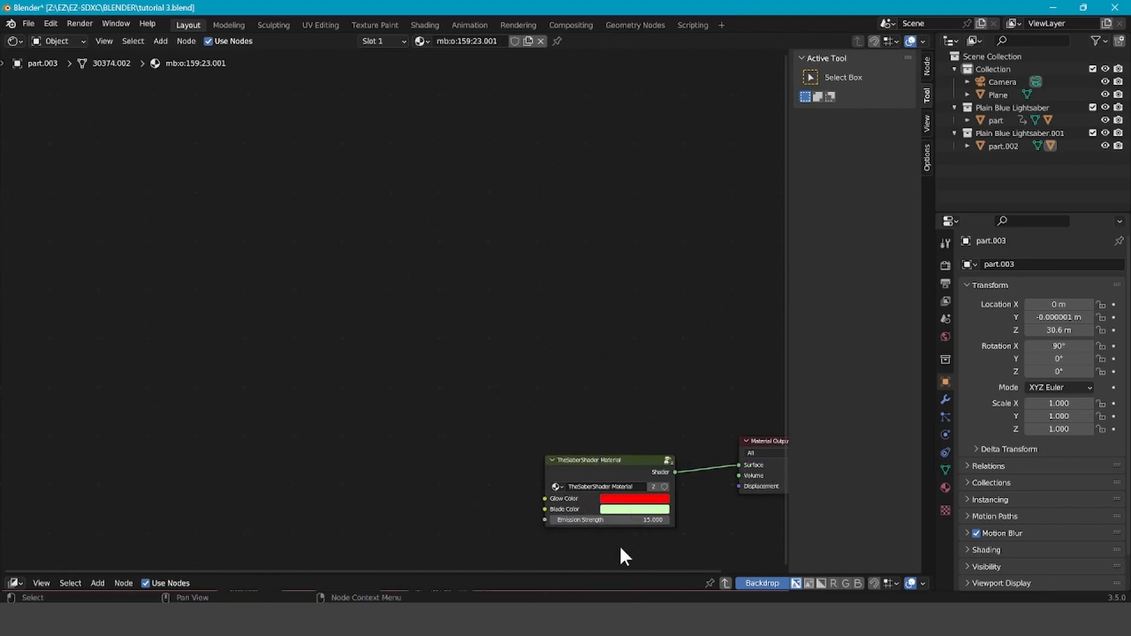
pyautogui.click(623, 520)
pyautogui.write('20')
pyautogui.press('Return')
pyautogui.click(615, 499)
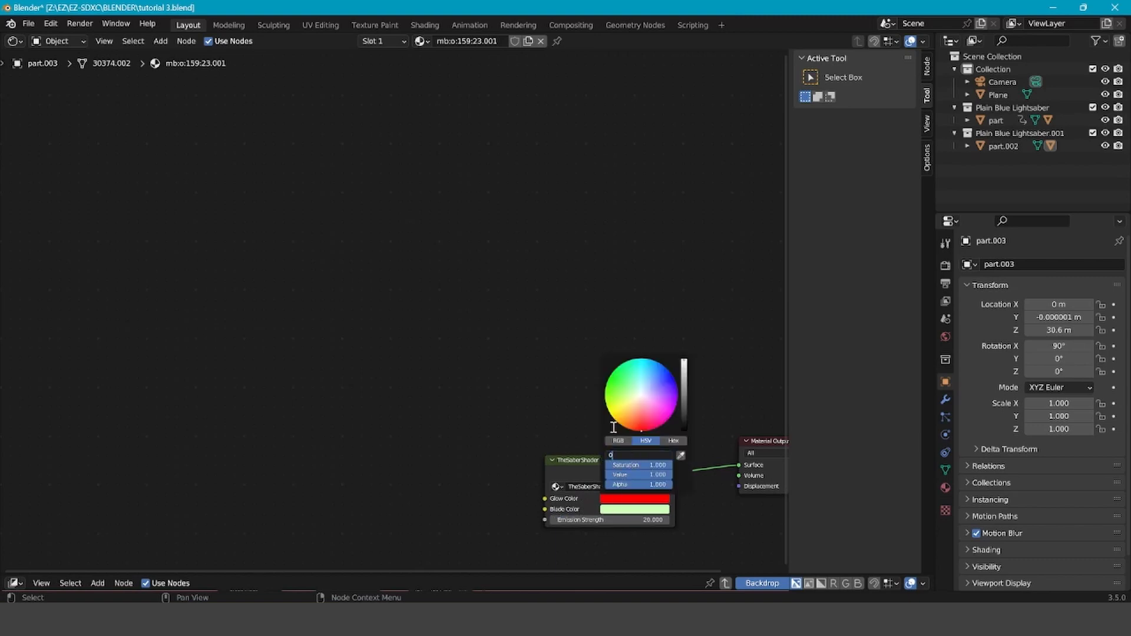
pyautogui.click(620, 511)
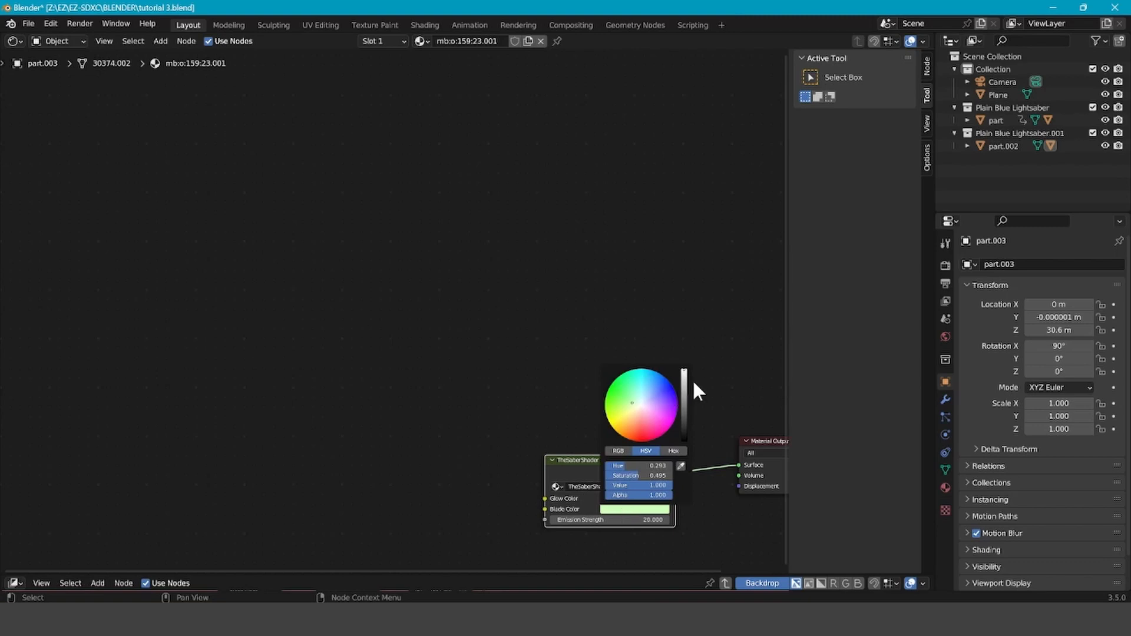
pyautogui.moveTo(685, 380); pyautogui.dragTo(599, 500)
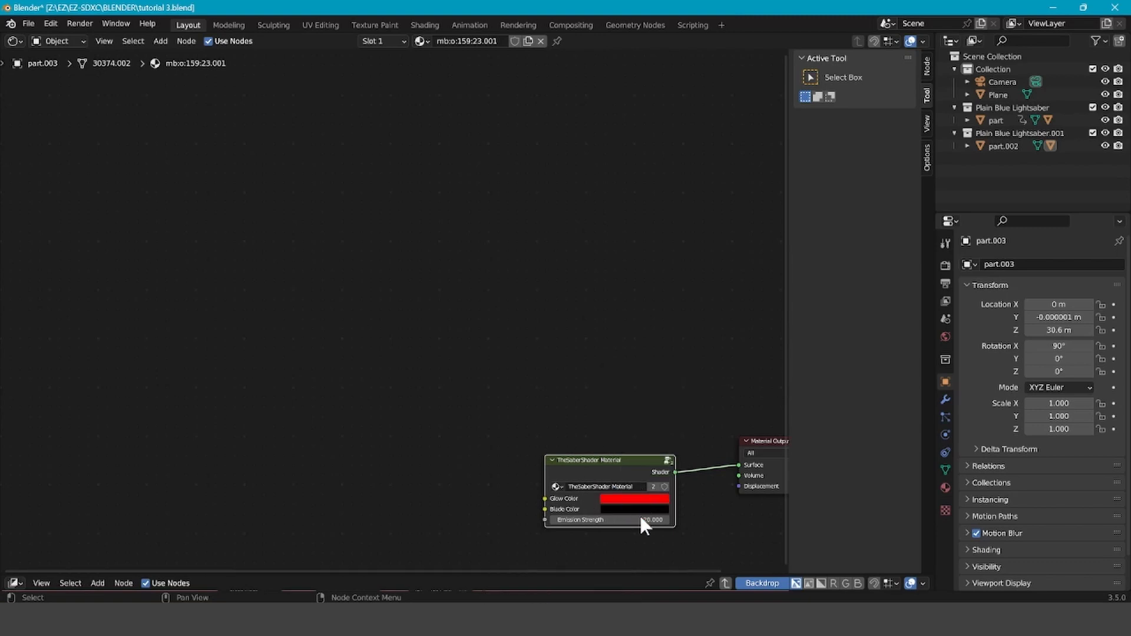
# Rearrange the material nodes and make the TheSaberShader Material group a single-user copy.
pyautogui.moveTo(638, 514); pyautogui.dragTo(570, 493)
pyautogui.moveTo(745, 441); pyautogui.dragTo(675, 428)
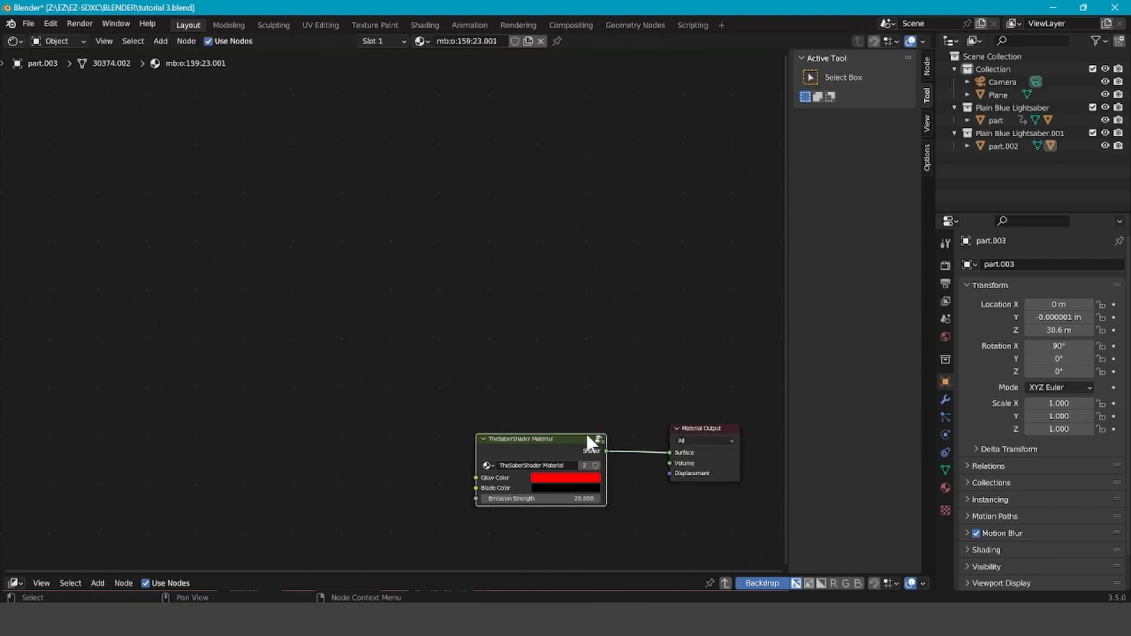
pyautogui.moveTo(587, 437); pyautogui.dragTo(554, 400)
pyautogui.scroll(2, 617, 451)
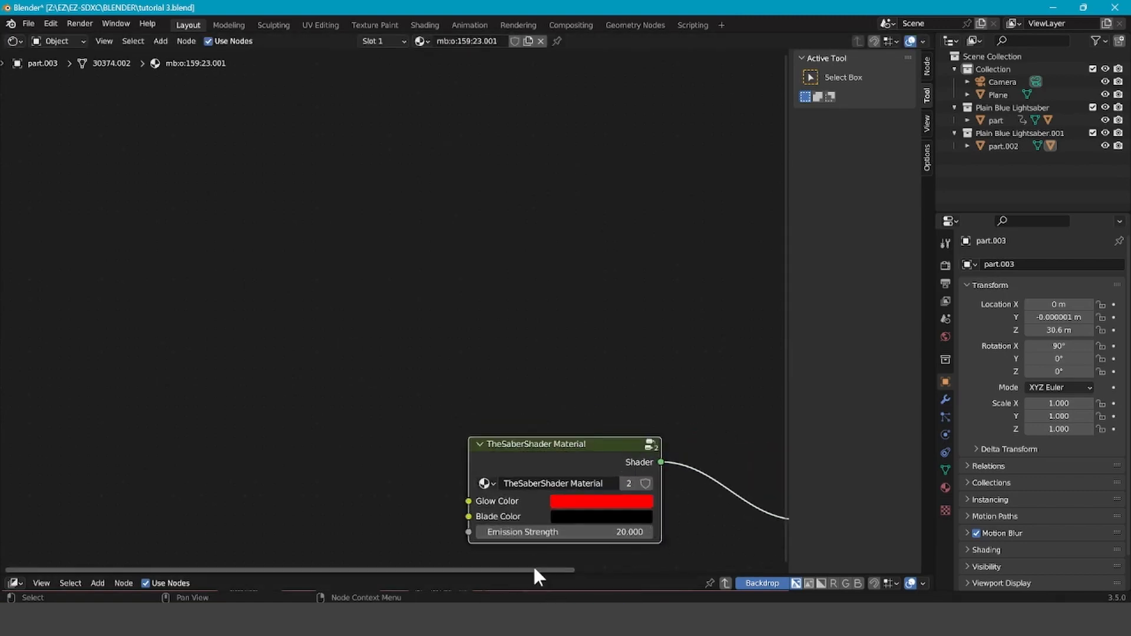
pyautogui.keyDown('ctrl'); pyautogui.scroll(-5, 564, 561); pyautogui.keyUp('ctrl')
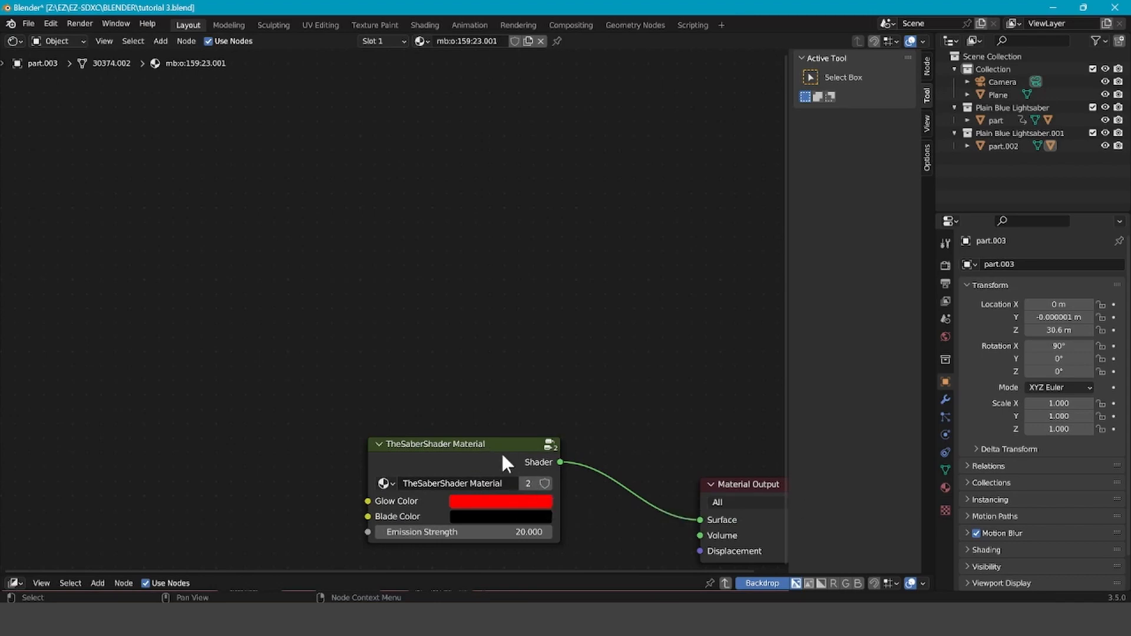
pyautogui.moveTo(489, 443); pyautogui.dragTo(475, 415)
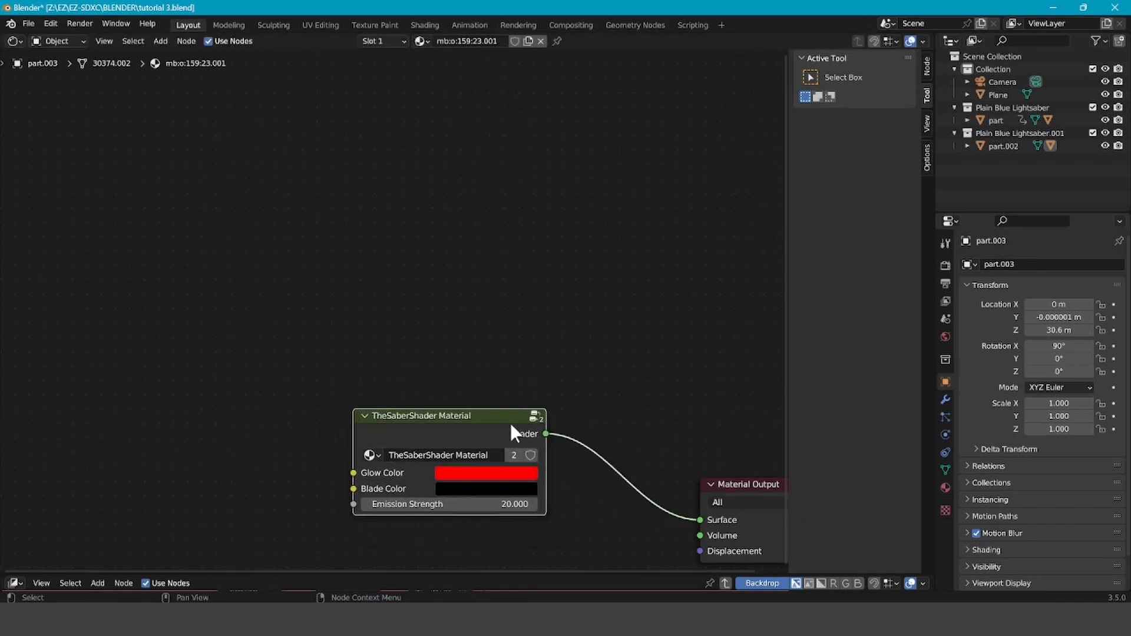
pyautogui.click(509, 456)
pyautogui.moveTo(588, 571)
pyautogui.mouseDown()
pyautogui.moveTo(587, 459)
pyautogui.moveTo(586, 571)
pyautogui.mouseUp()
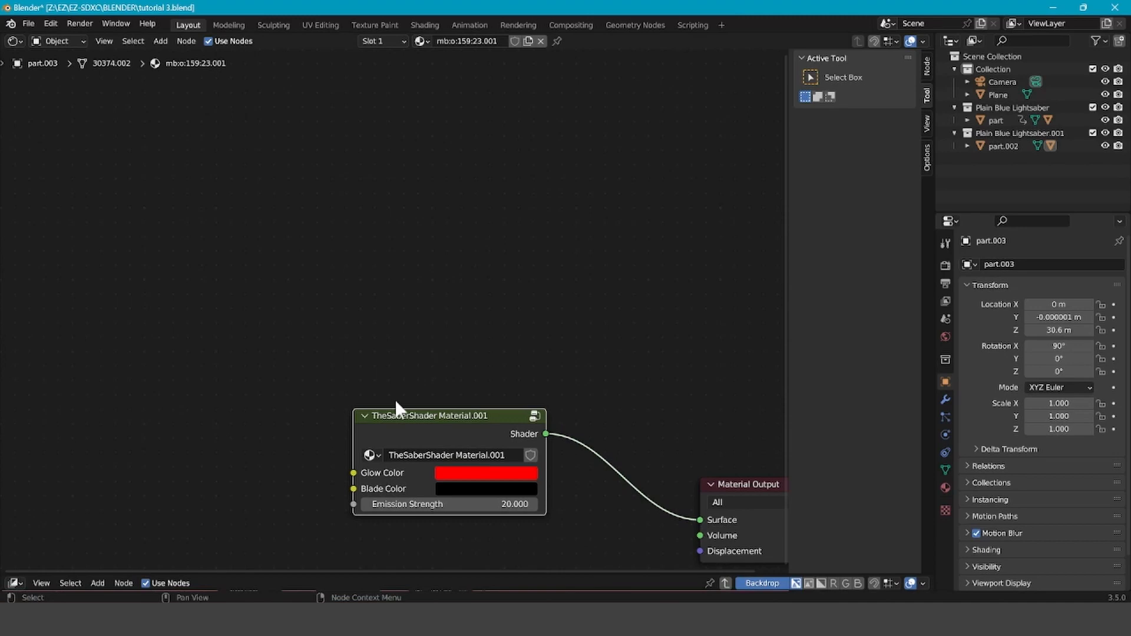
# Switch the Shader Editor back to the 3D Viewport, enlarge the compositor area and exit the TheSaberShaderGlowV3 group to the main node tree.
pyautogui.click(18, 40)
pyautogui.click(54, 78)
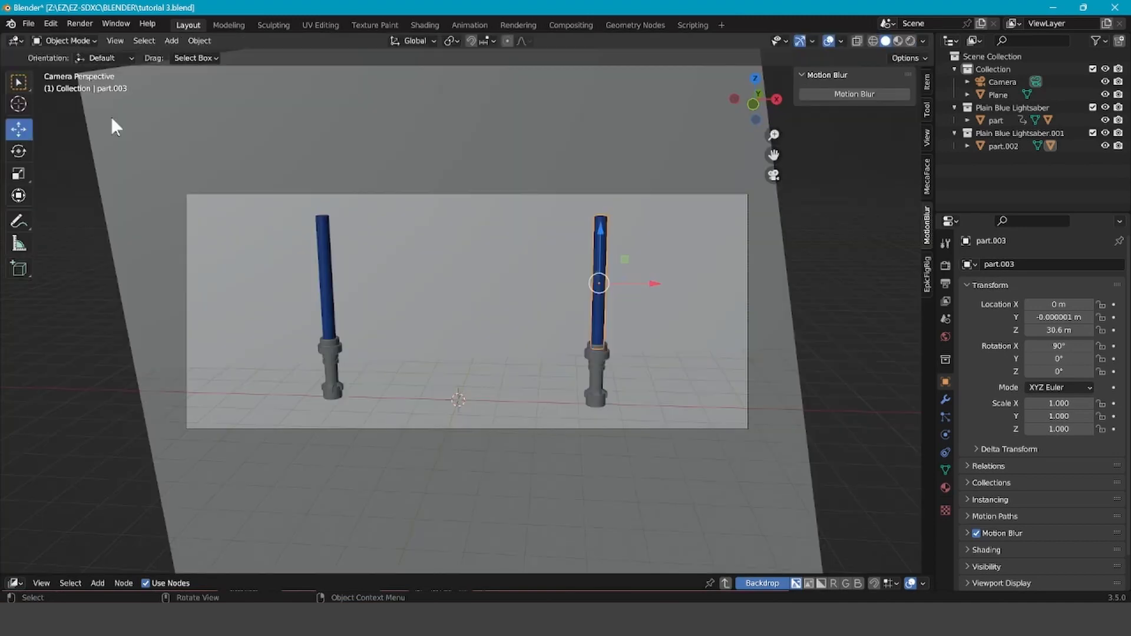
pyautogui.click(848, 434)
pyautogui.moveTo(466, 575); pyautogui.dragTo(433, 193)
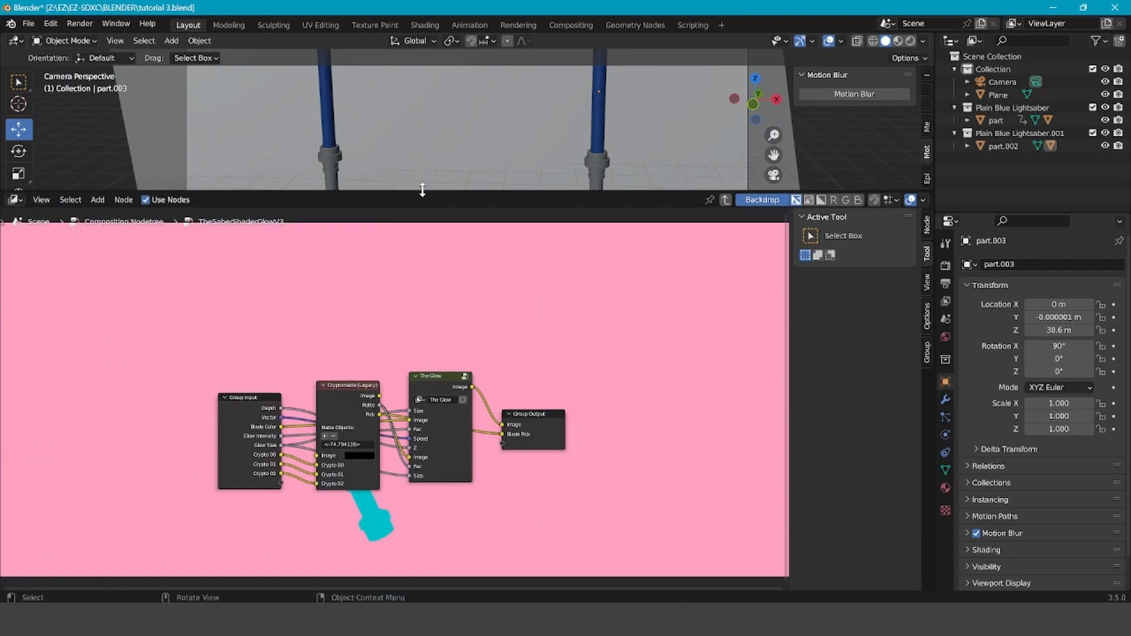
pyautogui.click(726, 200)
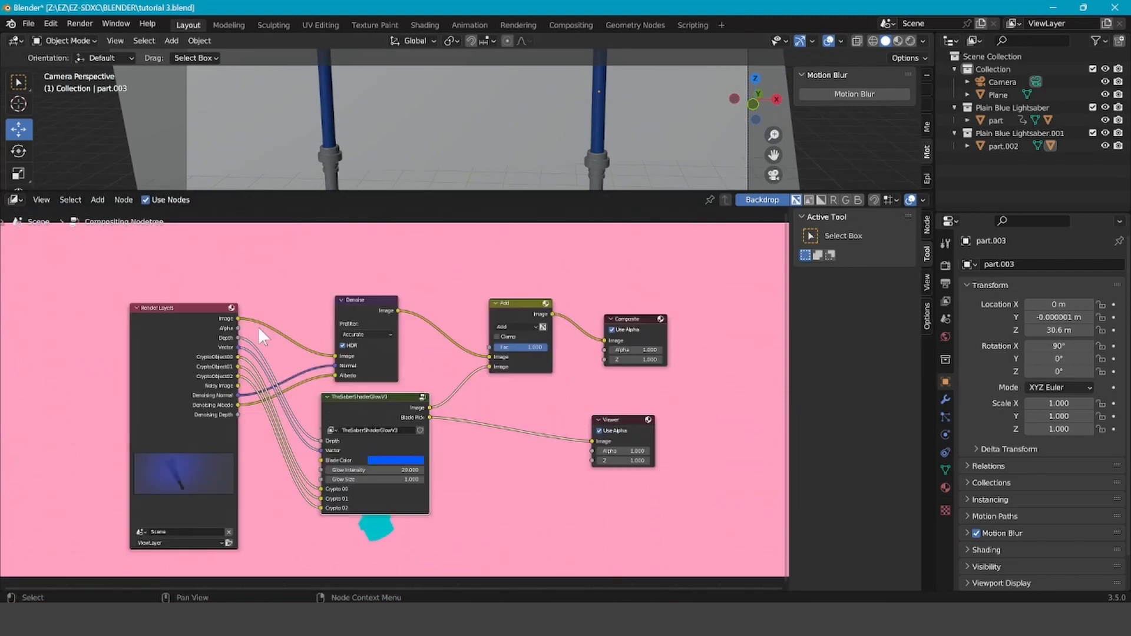
pyautogui.moveTo(786, 324); pyautogui.dragTo(785, 365)
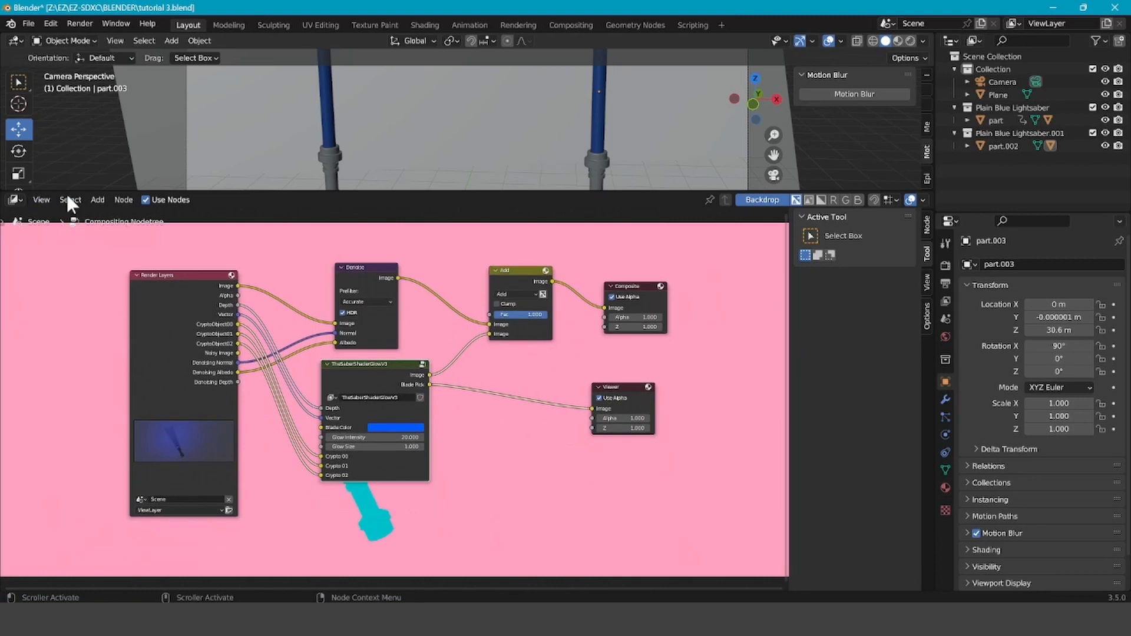
# Add a second TheSaberShaderGlowV3 group below the existing one in the compositor and make it a single-user copy.
pyautogui.click(98, 200)
pyautogui.moveTo(136, 333)
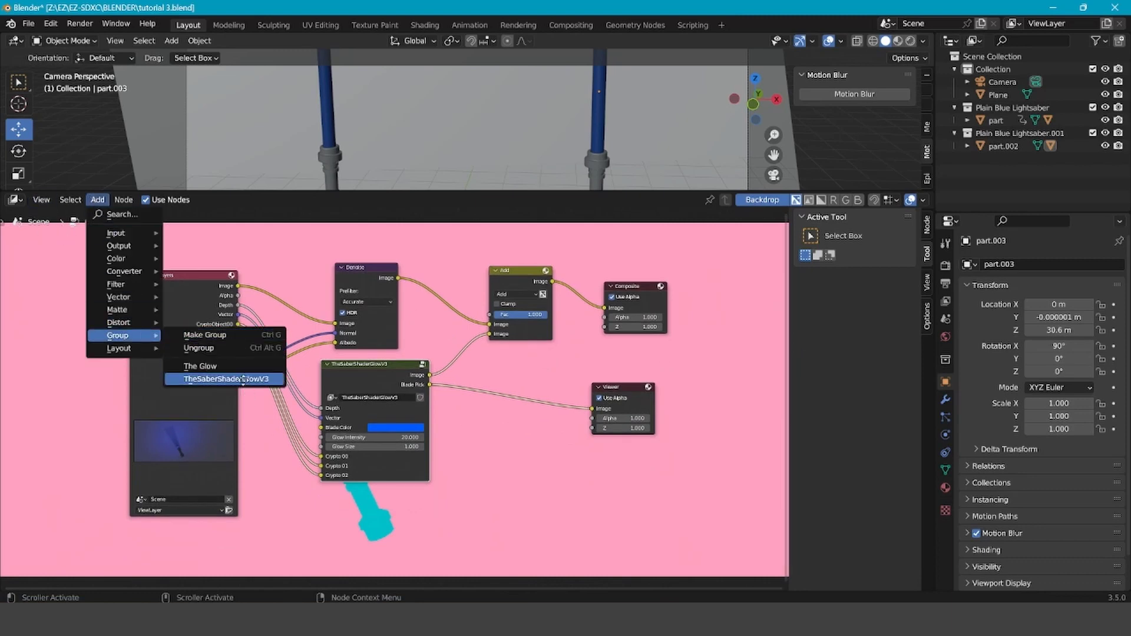
pyautogui.click(244, 379)
pyautogui.click(330, 497)
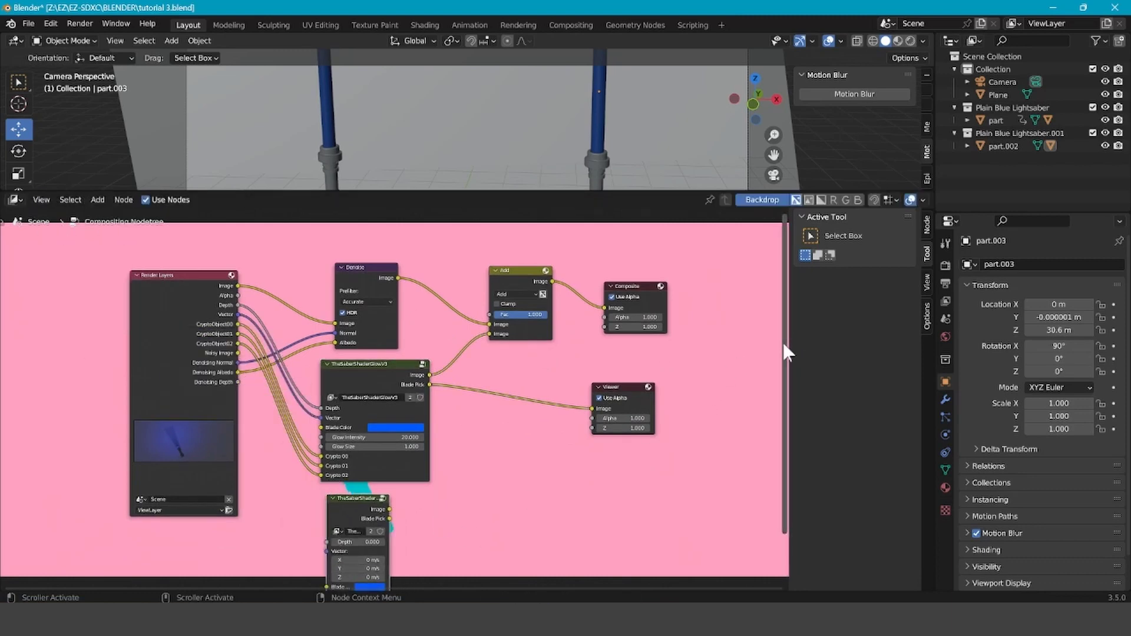
pyautogui.moveTo(783, 342); pyautogui.dragTo(487, 429)
pyautogui.moveTo(391, 416); pyautogui.dragTo(443, 405)
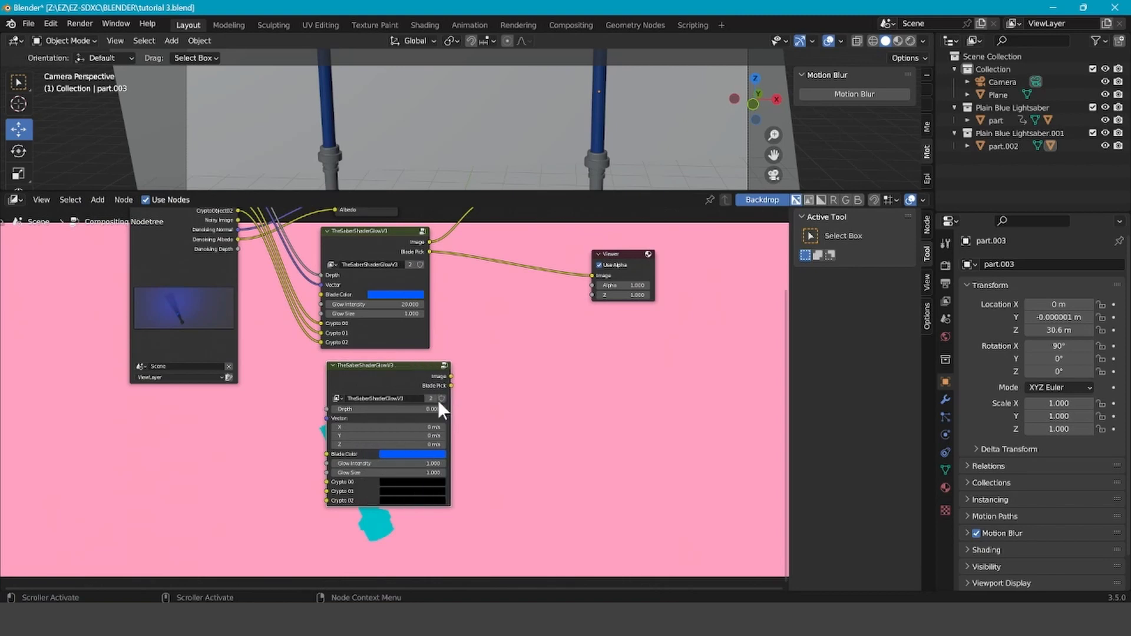
pyautogui.click(437, 399)
# Connect the Render Layers' three CryptoObject outputs, Depth and Vector to the matching inputs of the second glow node.
pyautogui.moveTo(151, 273); pyautogui.dragTo(165, 344)
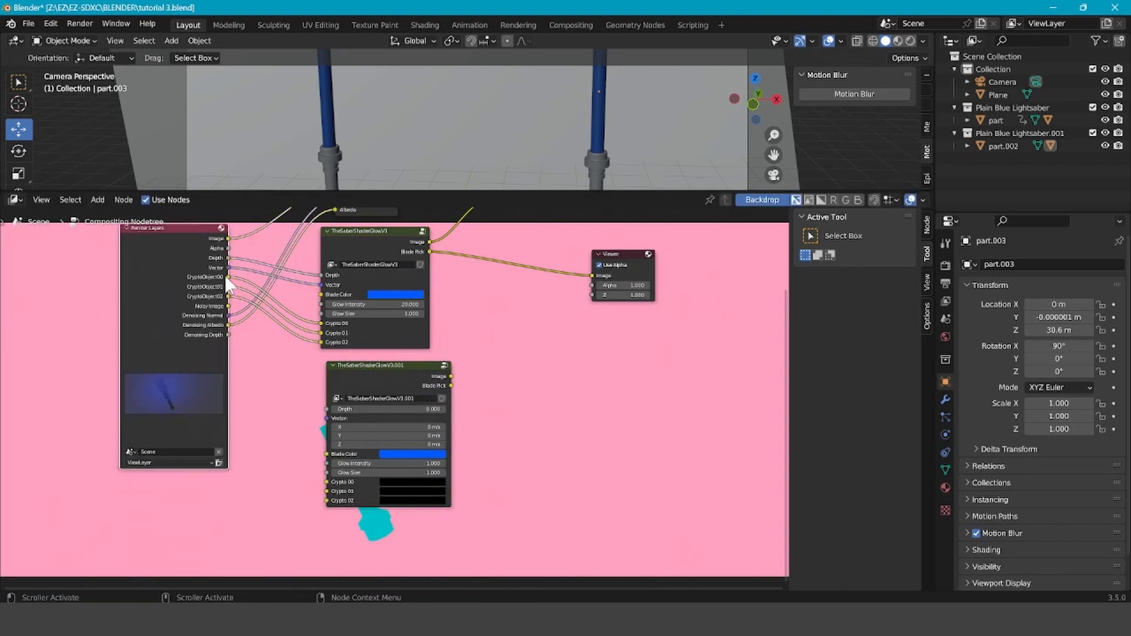
pyautogui.moveTo(228, 277); pyautogui.dragTo(329, 483)
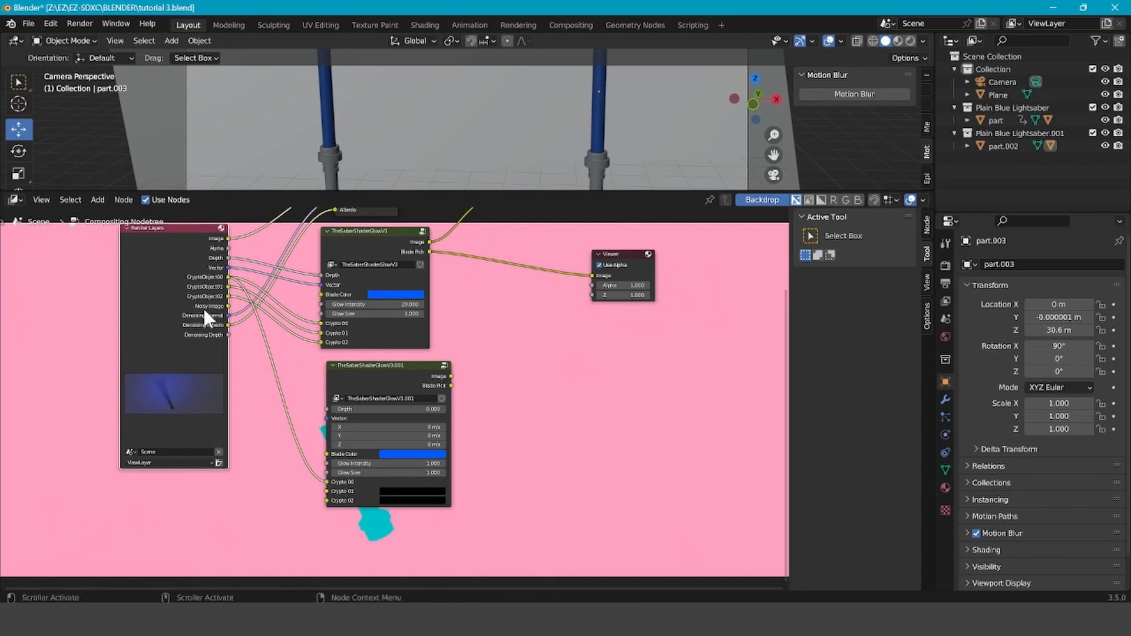
pyautogui.moveTo(229, 286); pyautogui.dragTo(329, 491)
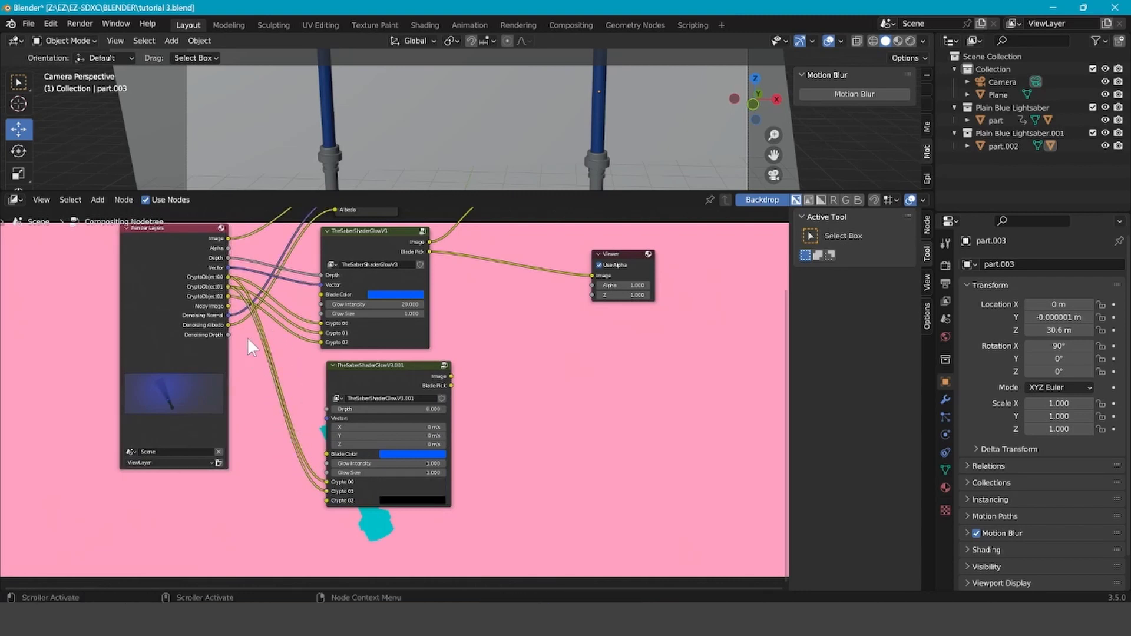
pyautogui.moveTo(228, 296); pyautogui.dragTo(328, 501)
pyautogui.moveTo(228, 257); pyautogui.dragTo(327, 418)
pyautogui.moveTo(372, 394); pyautogui.dragTo(359, 389)
# Set the second glow node's Glow Intensity to 20 and its Blade Color to red.
pyautogui.click(391, 434)
pyautogui.write('20')
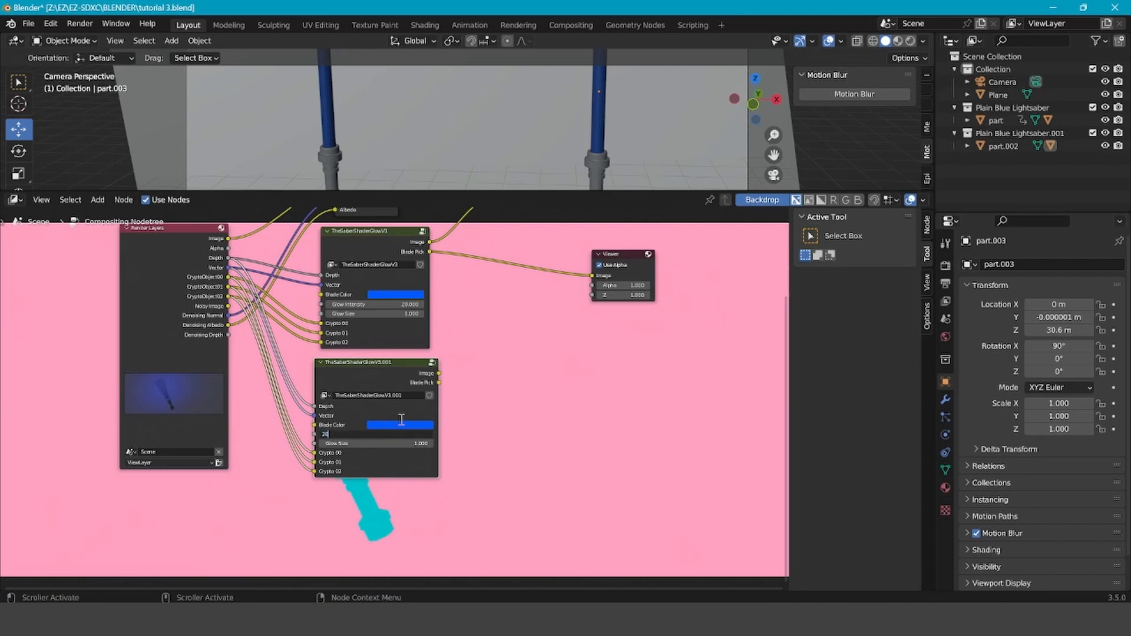
pyautogui.press('Return')
pyautogui.click(384, 424)
pyautogui.click(404, 362)
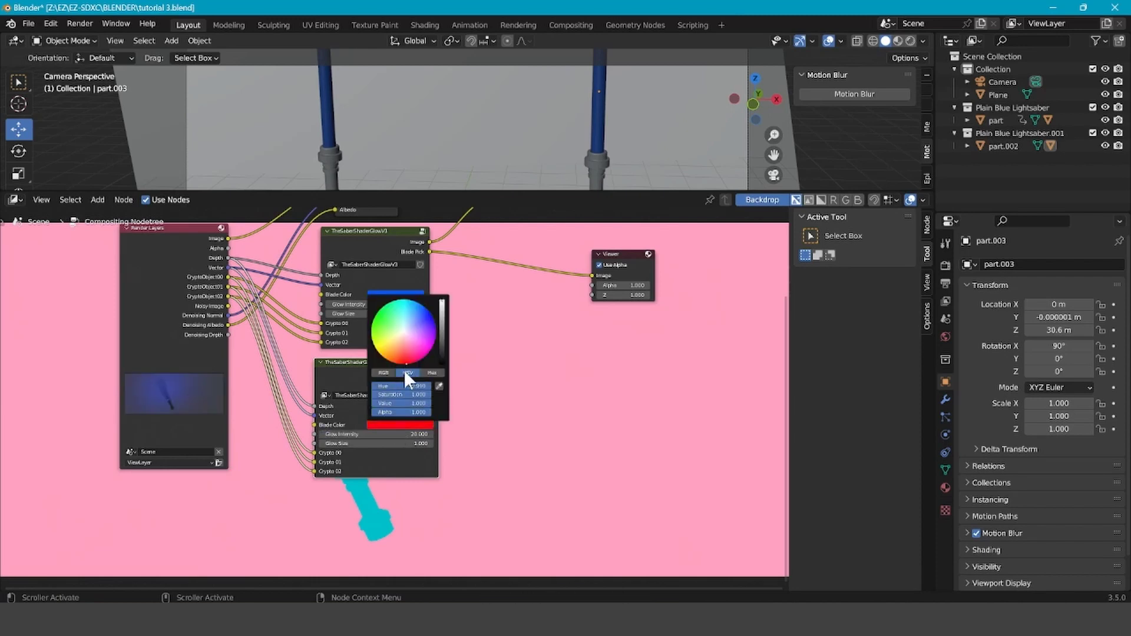
# Duplicate the Add mix node, insert the copy before the Composite node and connect the second glow node's Image output to its free Image input.
pyautogui.press('Return')
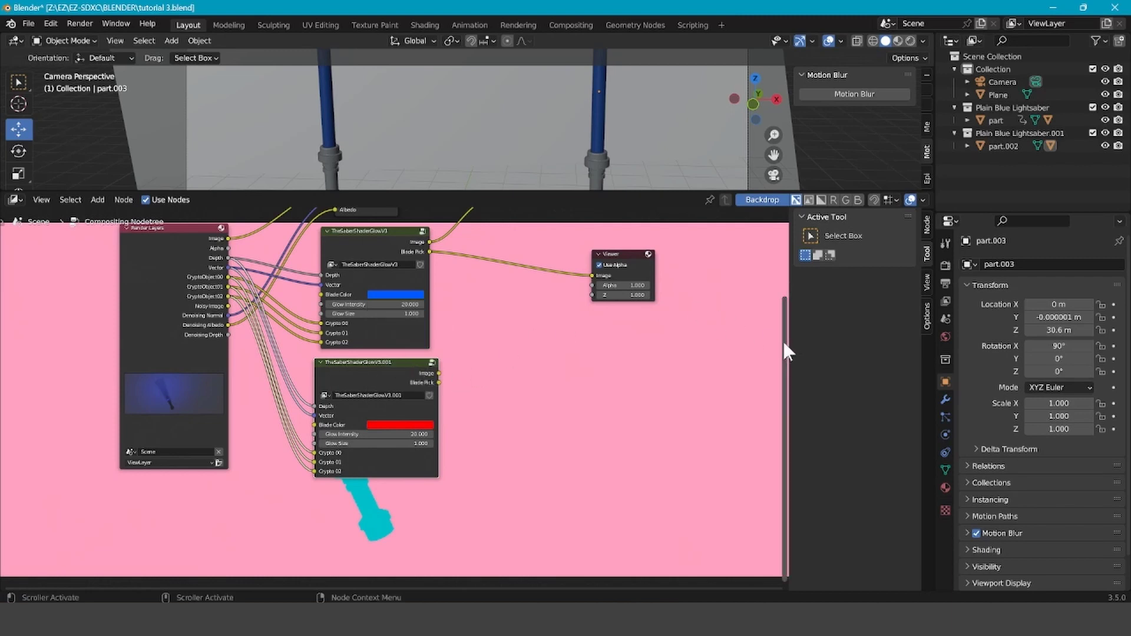
pyautogui.moveTo(783, 342); pyautogui.dragTo(750, 255)
pyautogui.moveTo(513, 247); pyautogui.dragTo(505, 250)
pyautogui.rightClick(507, 246)
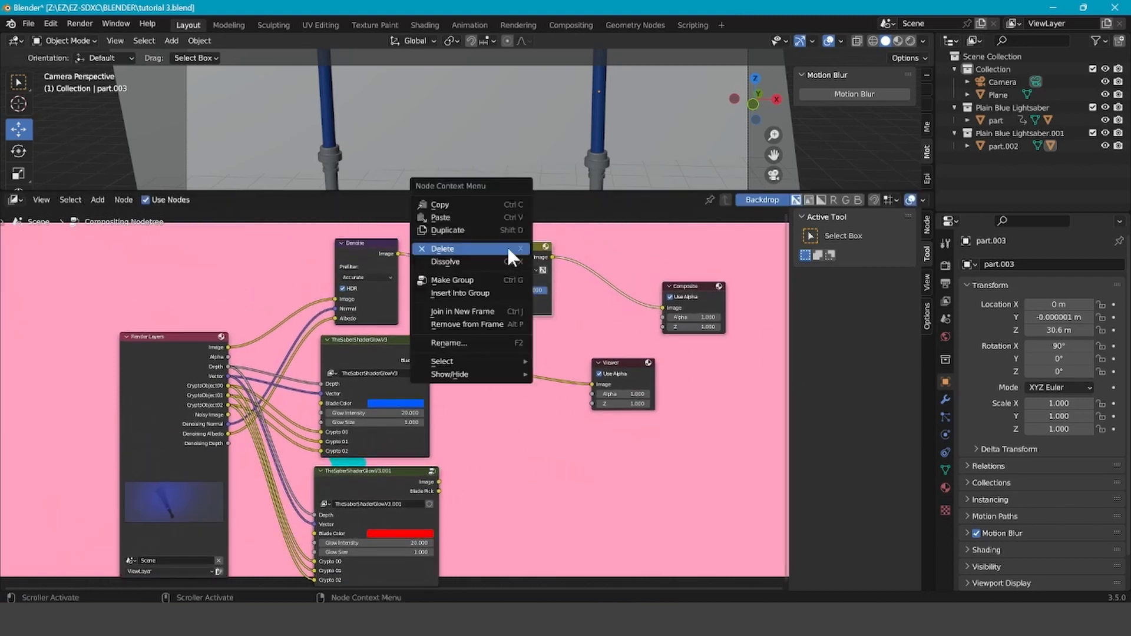
pyautogui.click(465, 232)
pyautogui.click(585, 264)
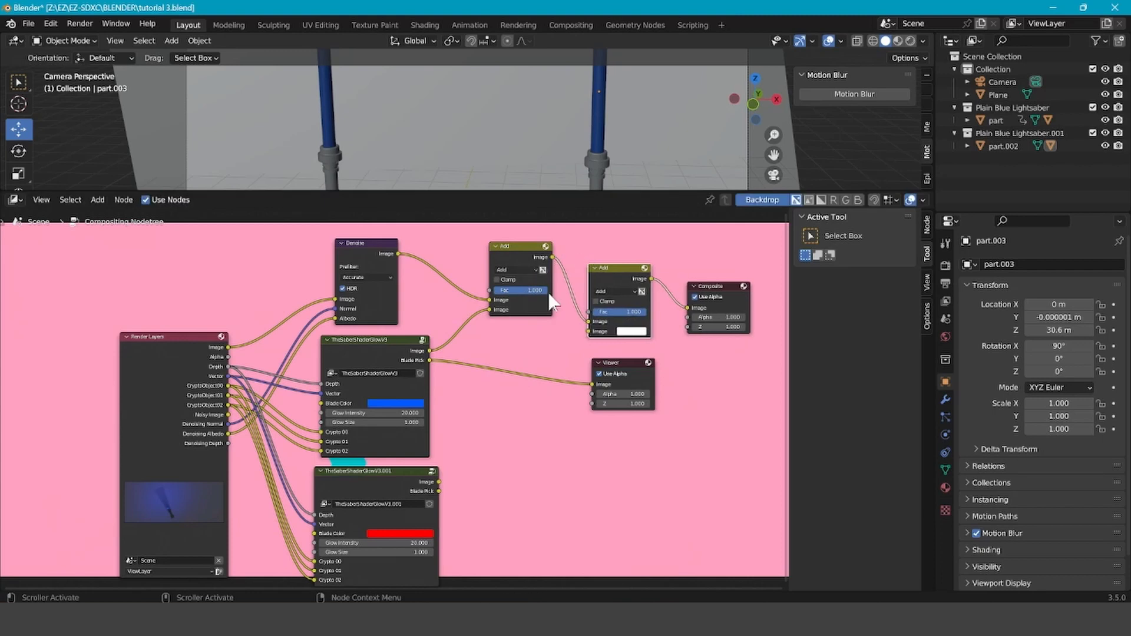
pyautogui.moveTo(439, 481); pyautogui.dragTo(588, 331)
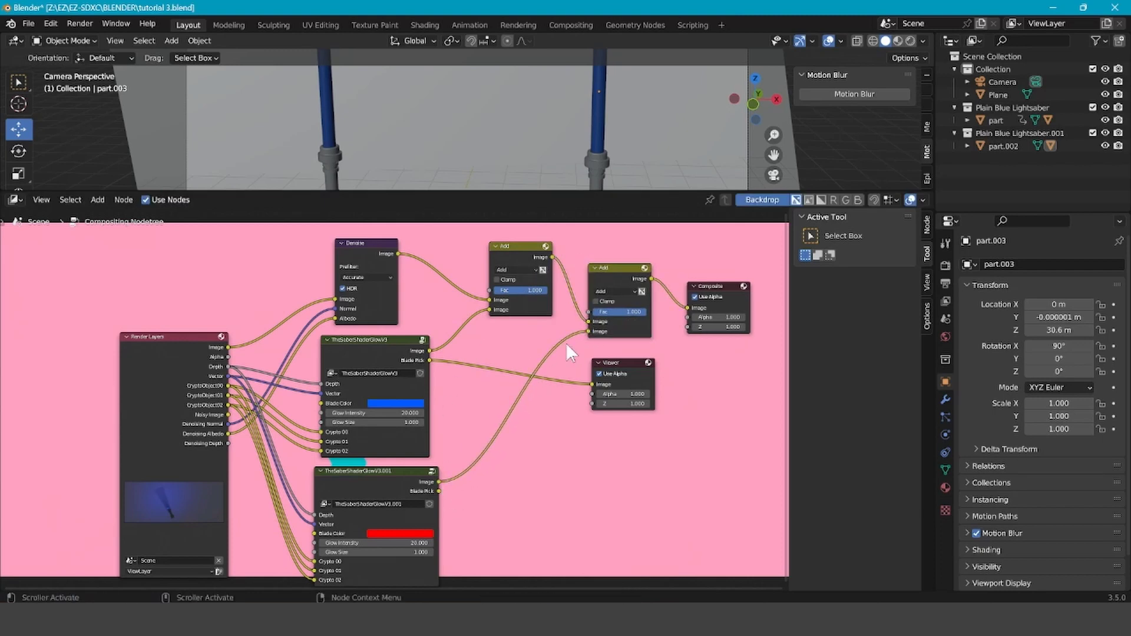
# Duplicate the Viewer node below the original and connect the second glow node's Blade Pick output to the copy.
pyautogui.rightClick(620, 361)
pyautogui.click(620, 361)
pyautogui.click(620, 461)
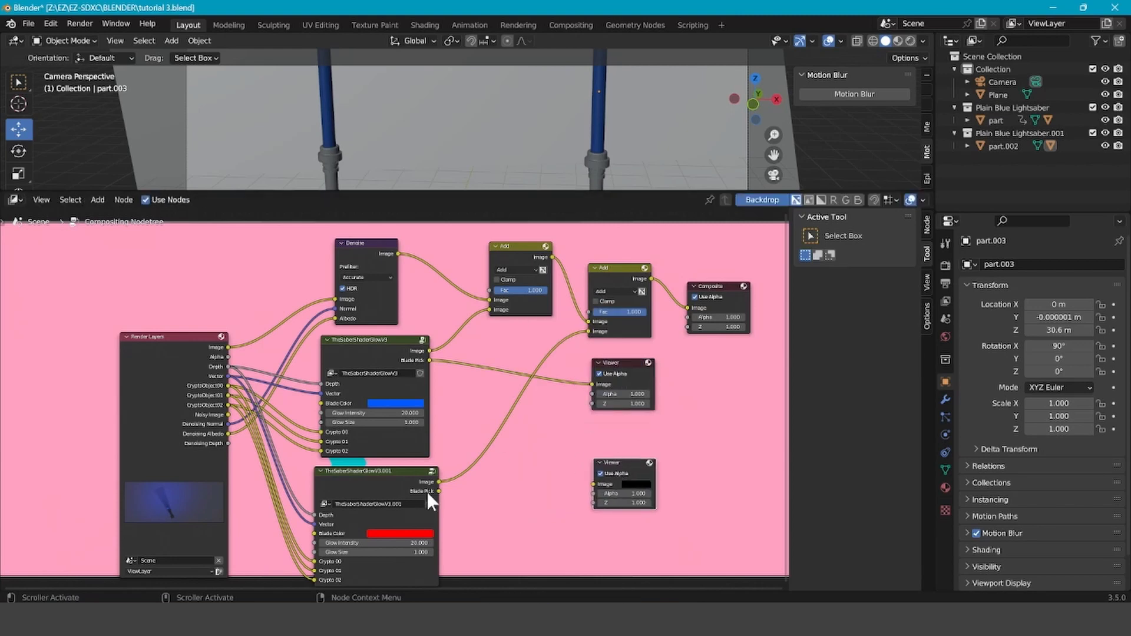
pyautogui.moveTo(437, 492); pyautogui.dragTo(593, 484)
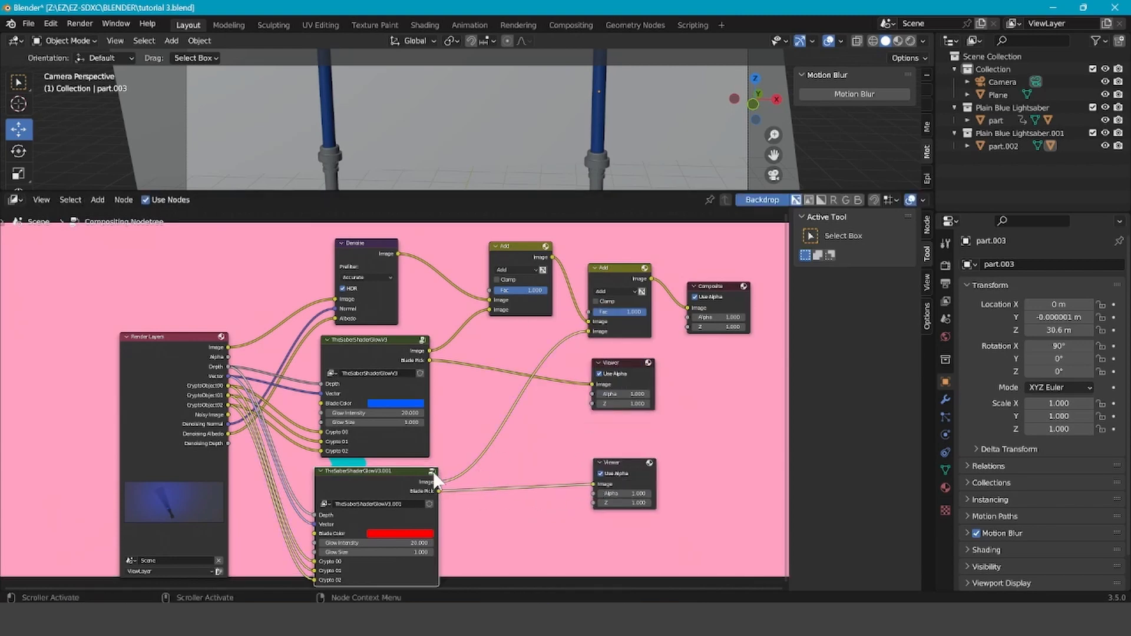
# Clear the Matte Objects of the Cryptomatte node inside the TheSaberShaderGlowV3.001 group and return to the main node tree.
pyautogui.click(433, 471)
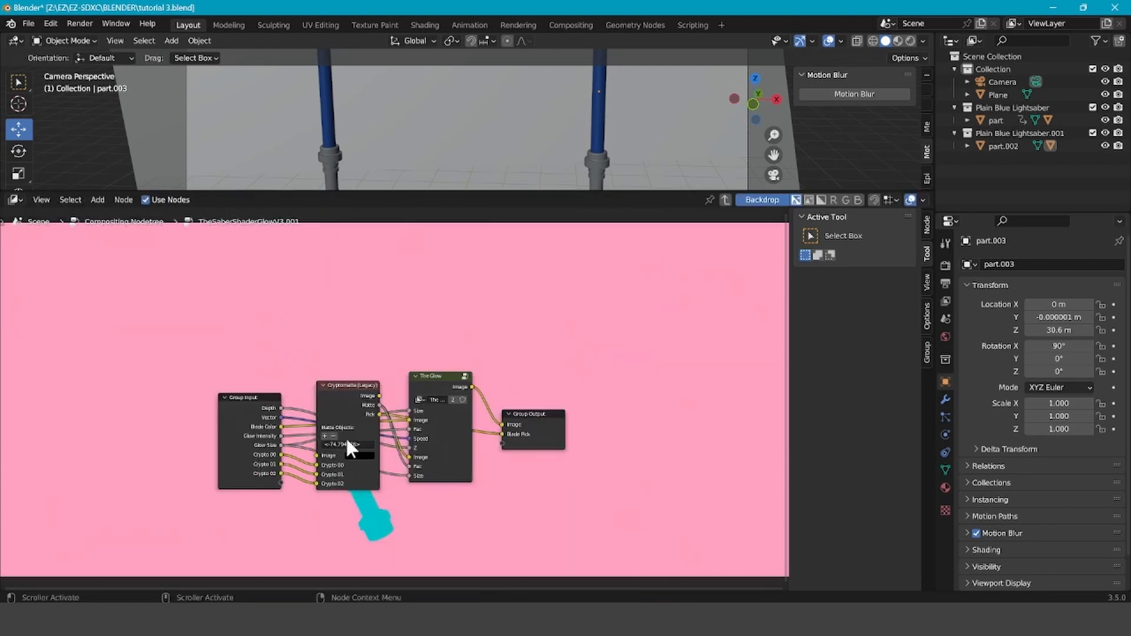
pyautogui.click(347, 441)
pyautogui.press('BackSpace')
pyautogui.press('Return')
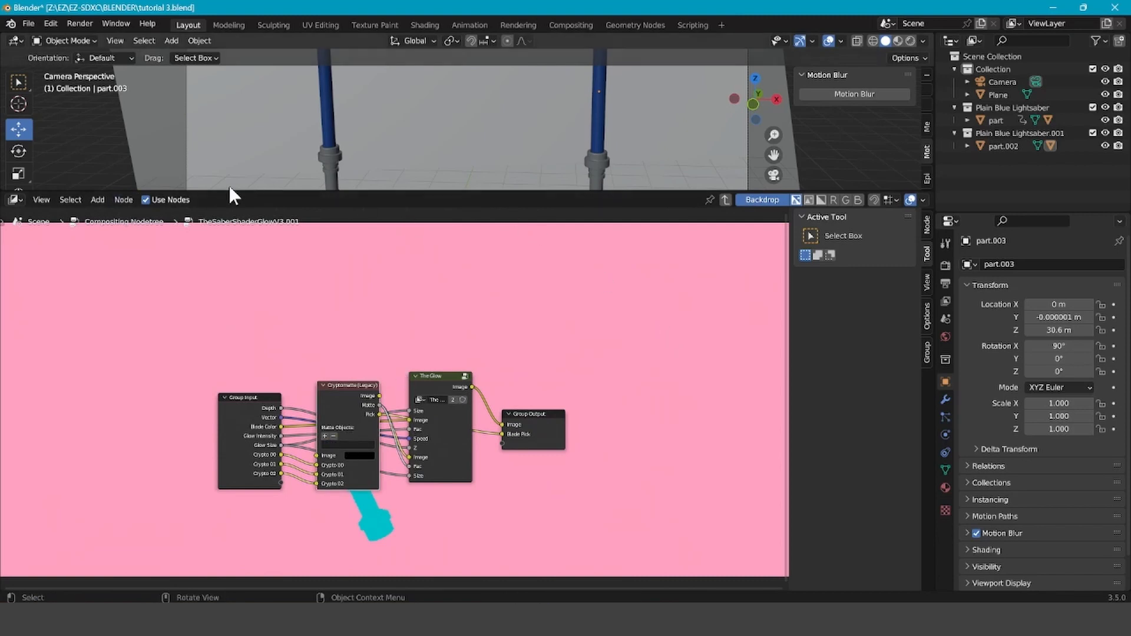
pyautogui.click(725, 199)
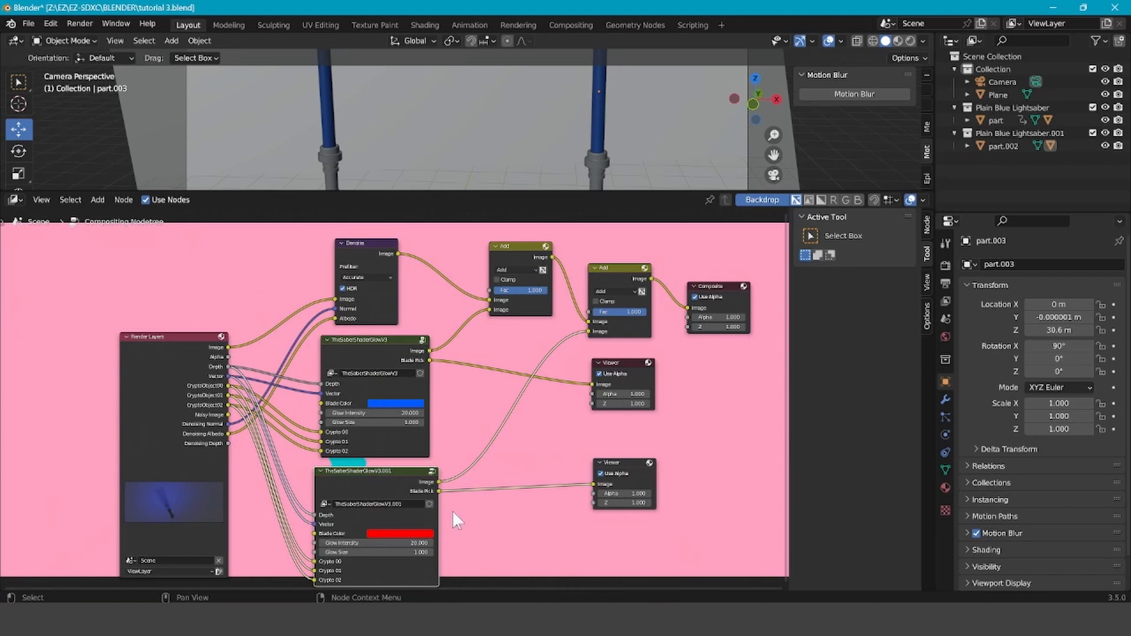
# Move the Composite node farther away from the second Add node to make room between them.
pyautogui.scroll(-2, 452, 511)
pyautogui.scroll(1, 616, 410)
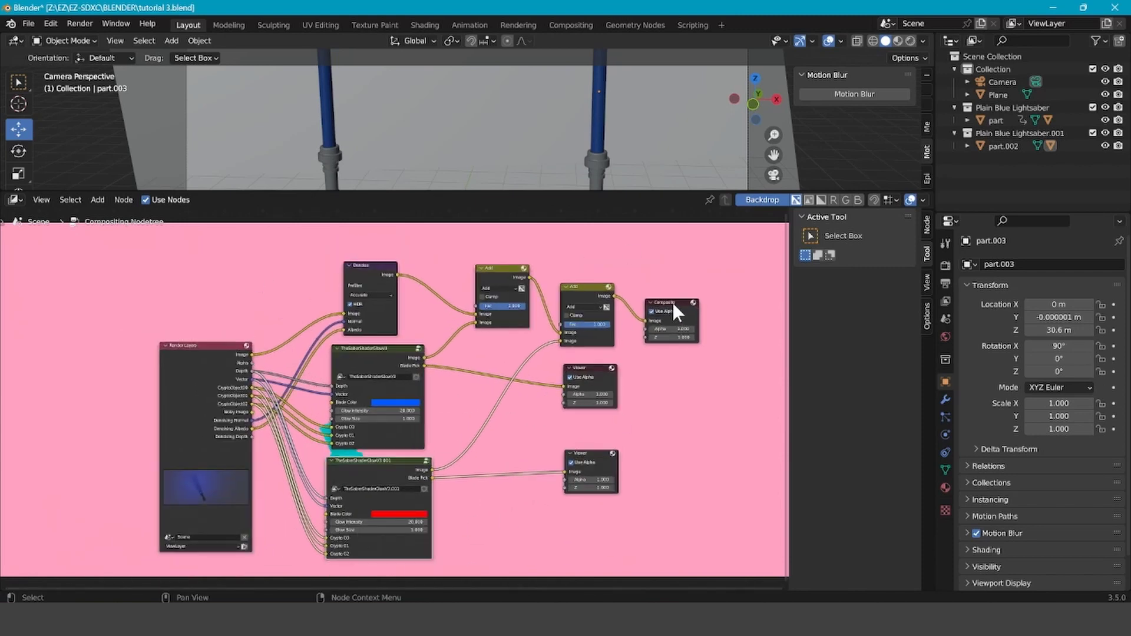
pyautogui.moveTo(673, 302); pyautogui.dragTo(757, 295)
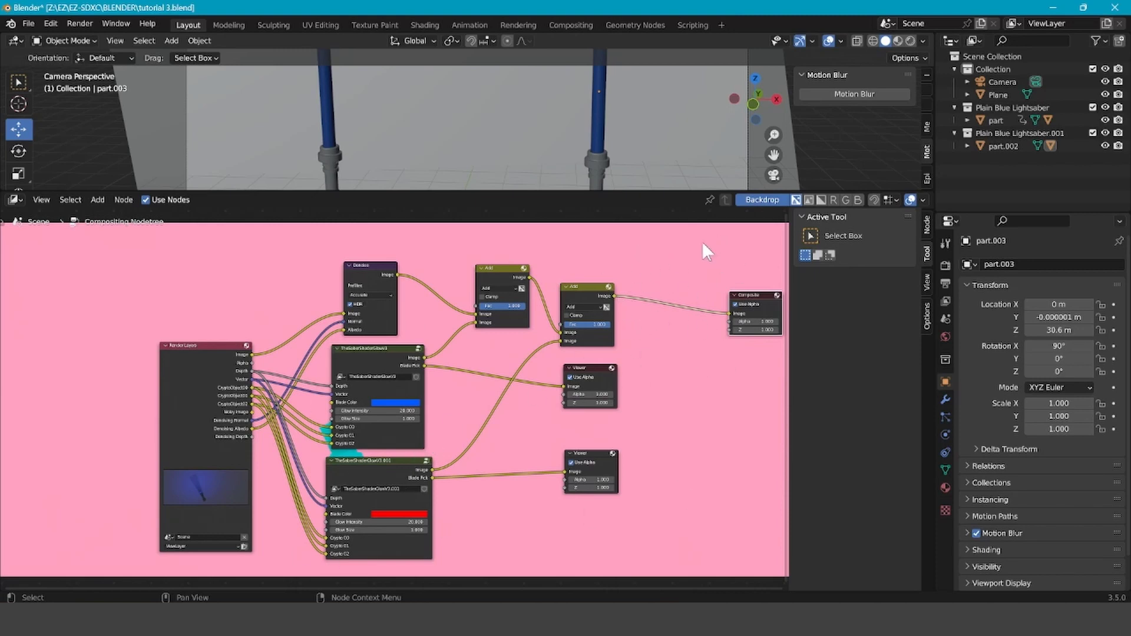
# Enter the TheSaberShaderGlowV3.001 group, render the image and close the render window.
pyautogui.click(426, 461)
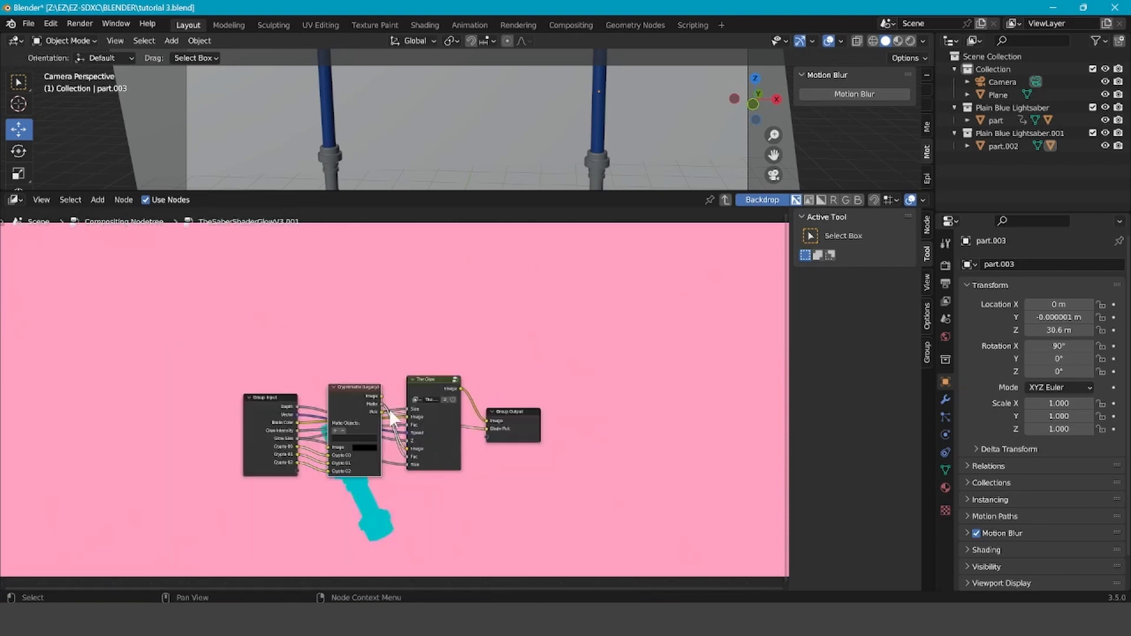
pyautogui.click(79, 23)
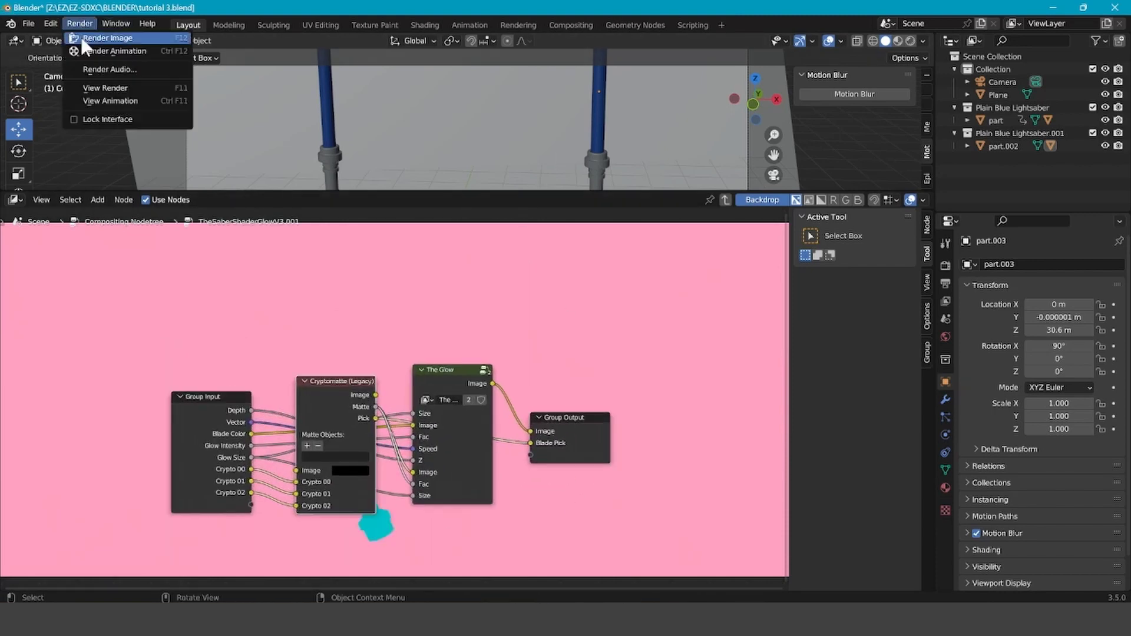
pyautogui.click(121, 39)
pyautogui.click(825, 9)
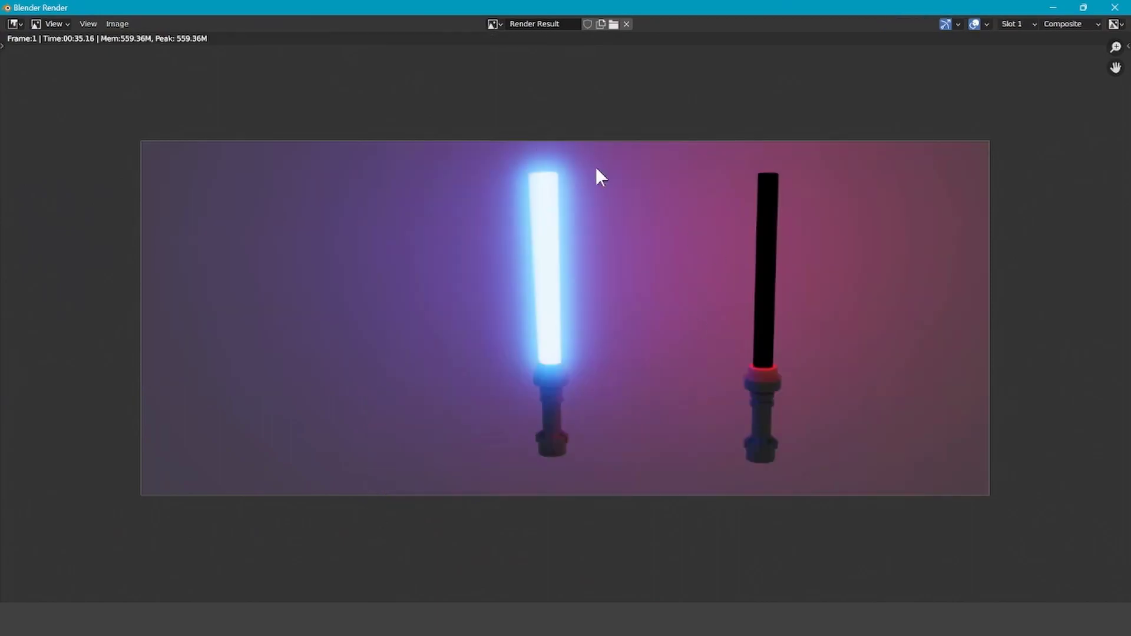
pyautogui.click(1115, 7)
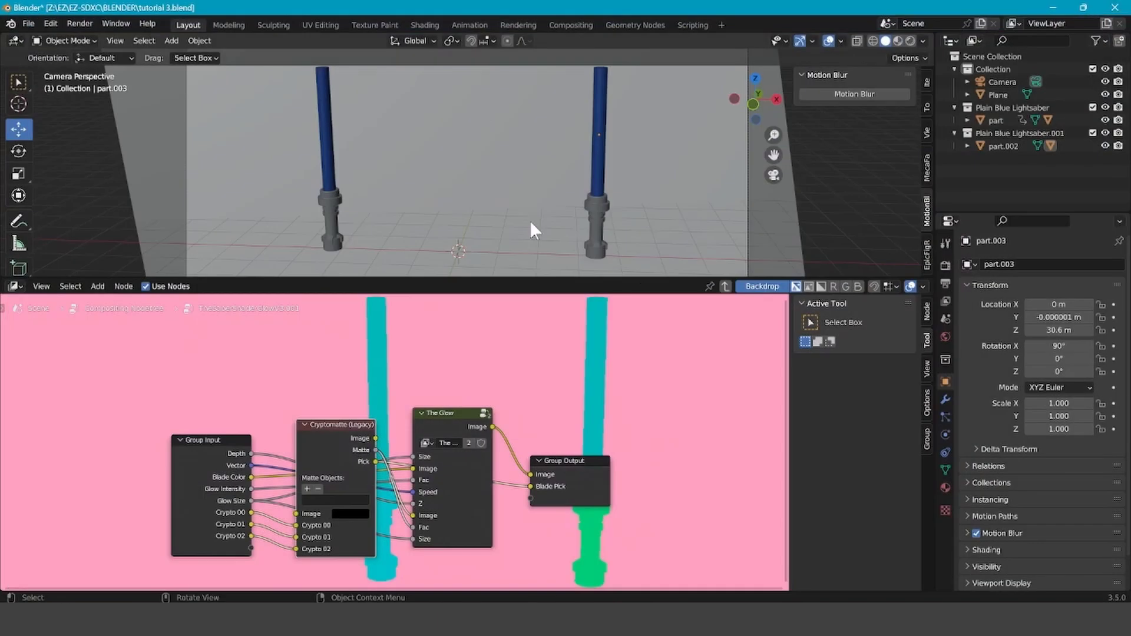
# Add the second saber's blade to the group's Cryptomatte Matte Objects by sampling it in the backdrop, and exit to the main node tree.
pyautogui.click(307, 489)
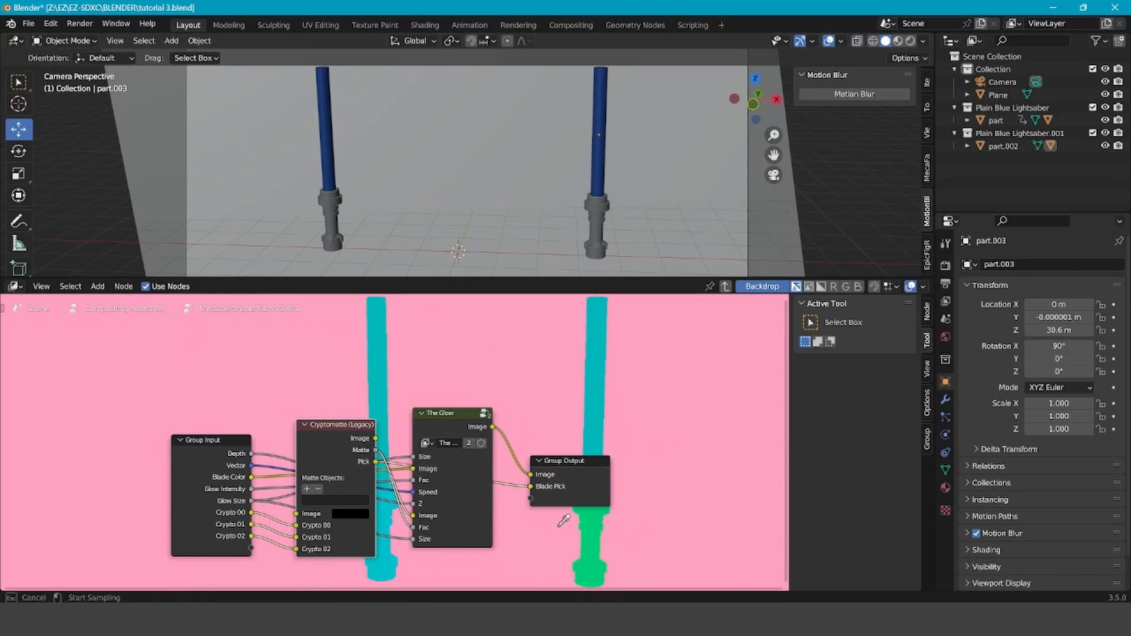
pyautogui.click(608, 346)
pyautogui.click(725, 286)
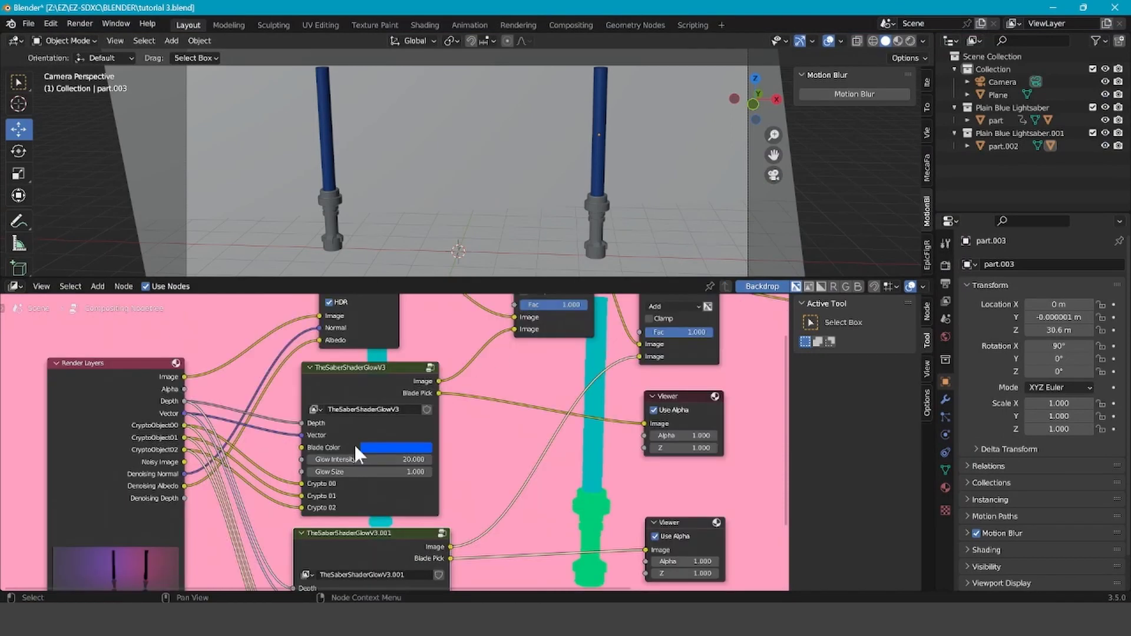
# Check the Cryptomatte Matte Objects entry inside the first TheSaberShaderGlowV3 group and return to the main node tree.
pyautogui.click(434, 362)
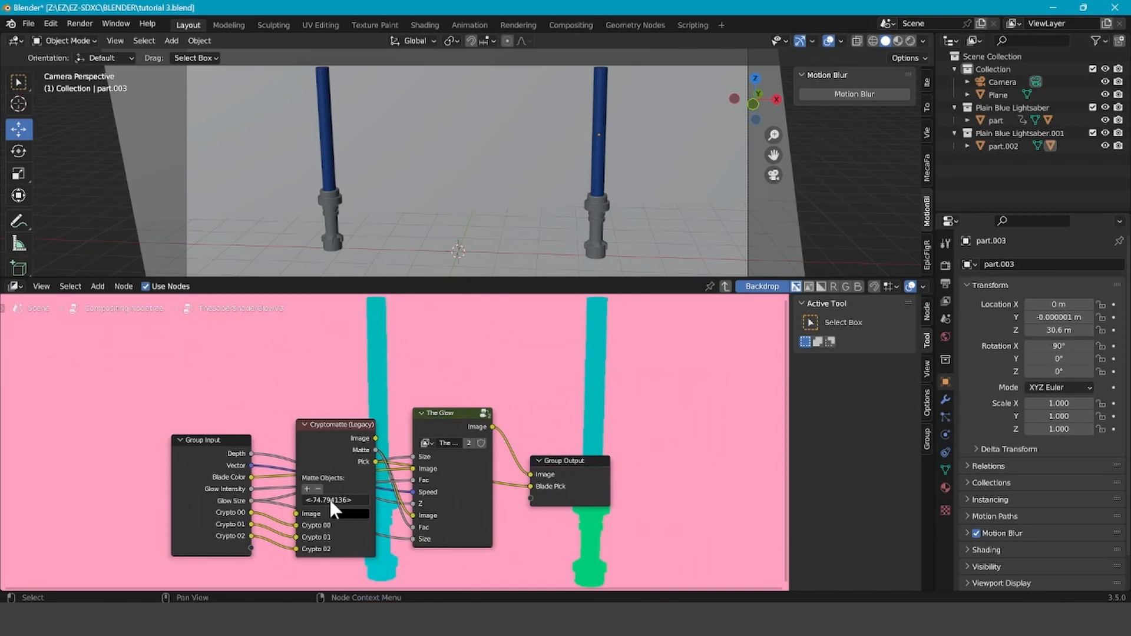
pyautogui.click(726, 286)
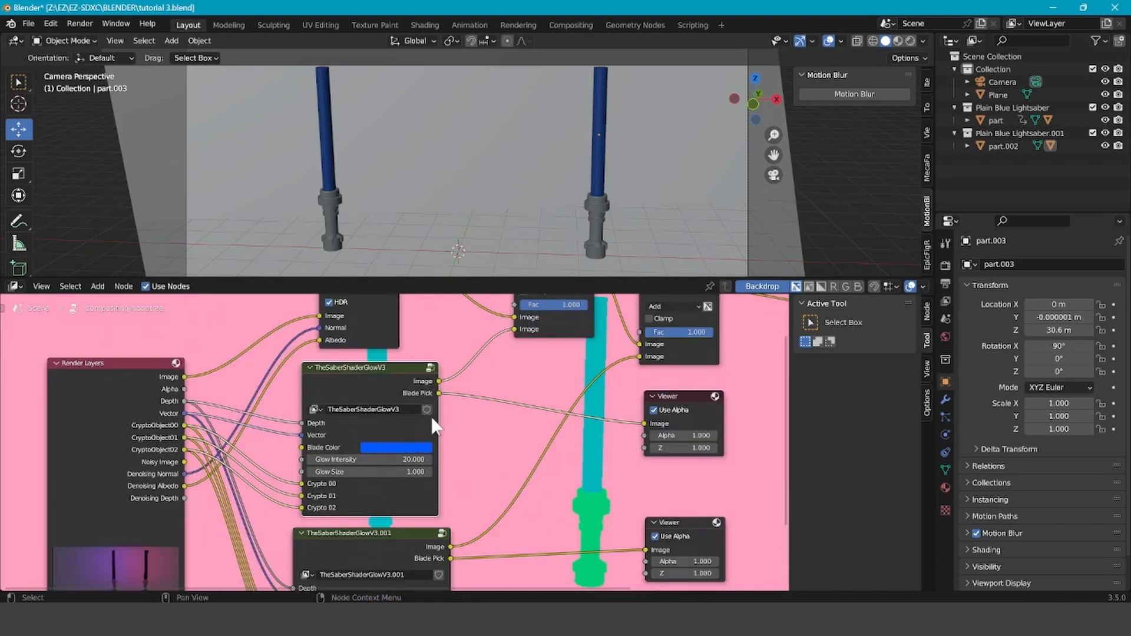
pyautogui.click(429, 368)
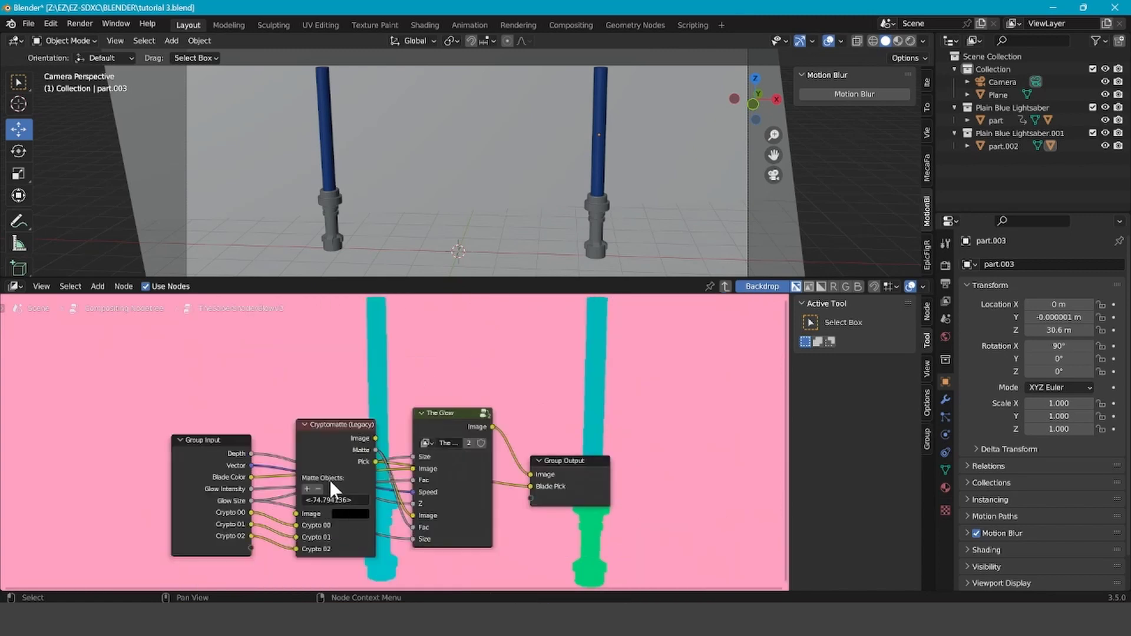
pyautogui.click(725, 286)
# Enlarge the 3D Viewport and switch the compositor area below it to the Dope Sheet.
pyautogui.moveTo(615, 278); pyautogui.dragTo(565, 574)
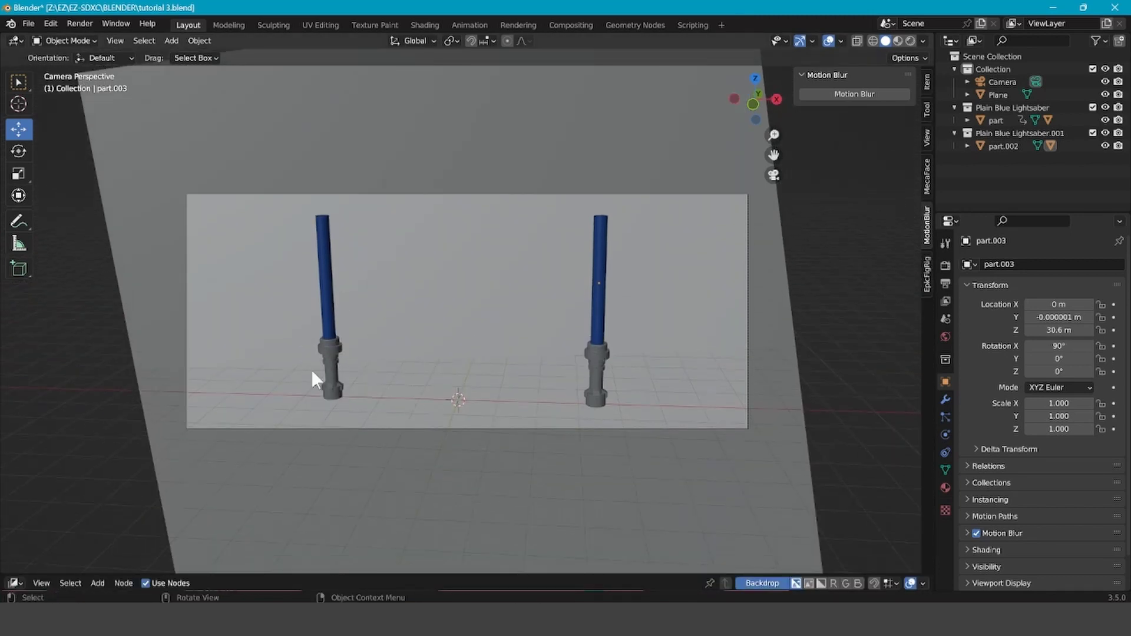
pyautogui.moveTo(216, 575); pyautogui.dragTo(216, 384)
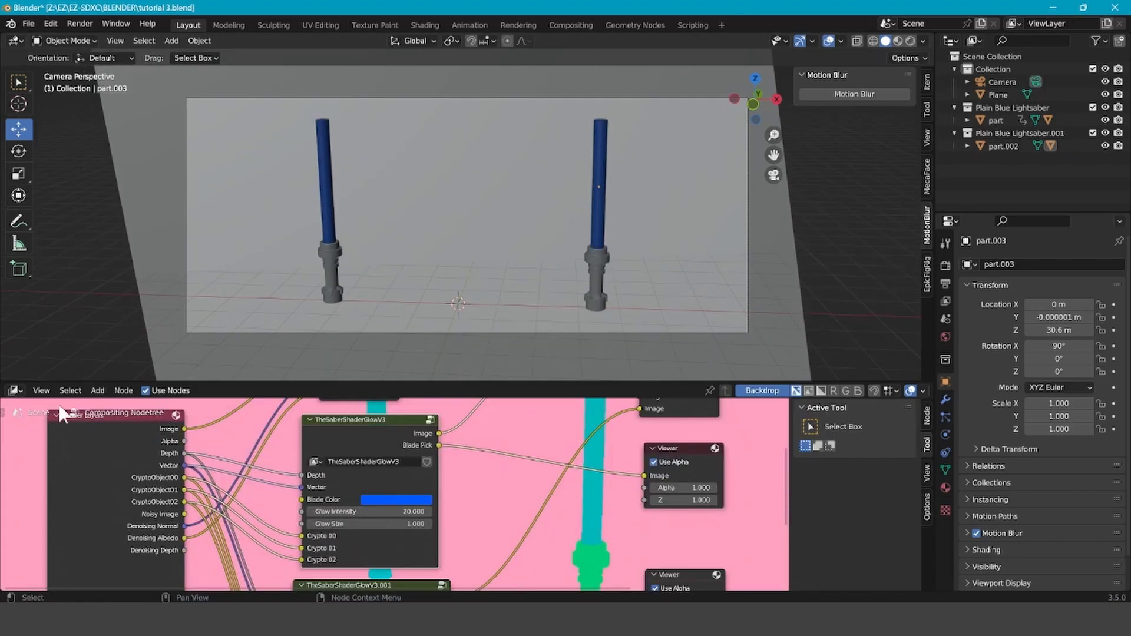
pyautogui.click(14, 391)
pyautogui.click(191, 426)
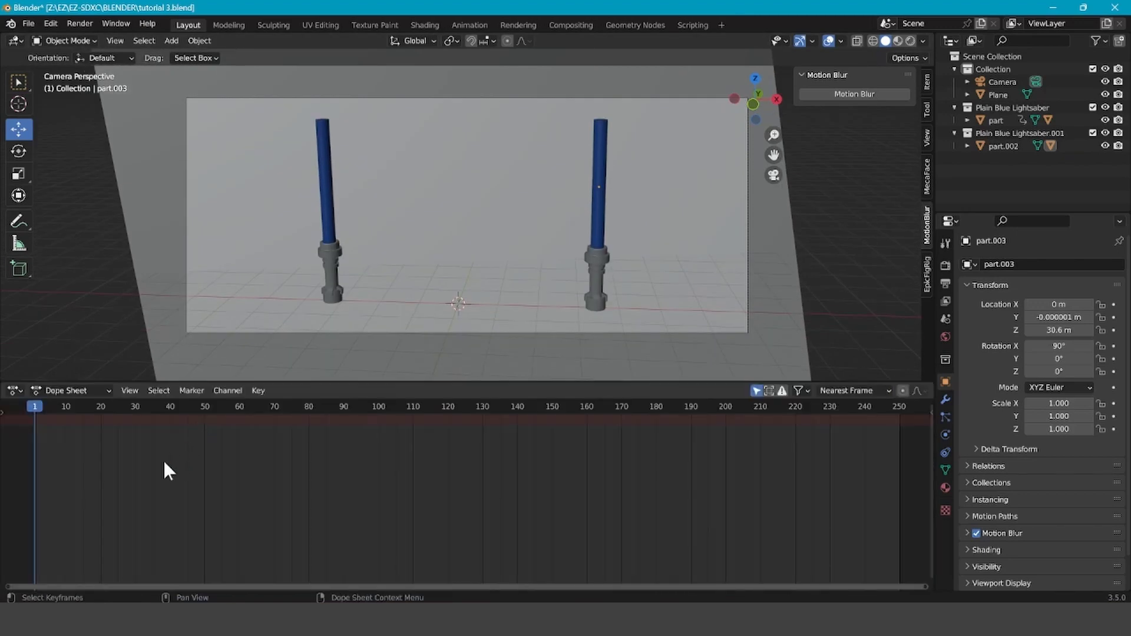
# Delete the left saber hilt's keyframes in the Dope Sheet and collapse that area to enlarge the 3D Viewport.
pyautogui.click(332, 247)
pyautogui.click(331, 246)
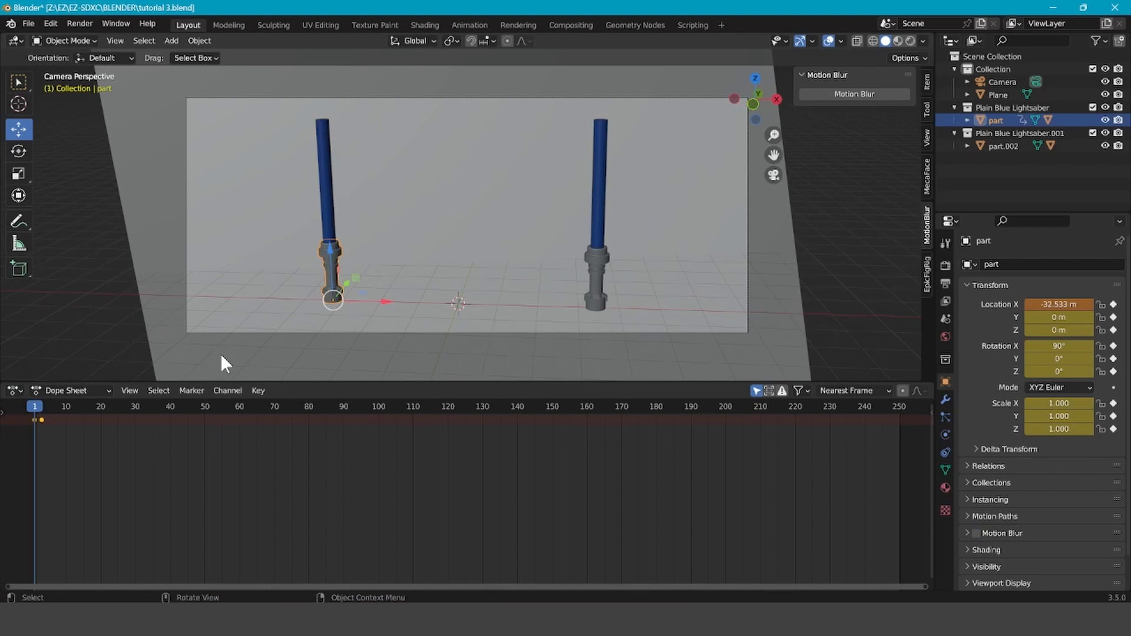
pyautogui.rightClick(48, 419)
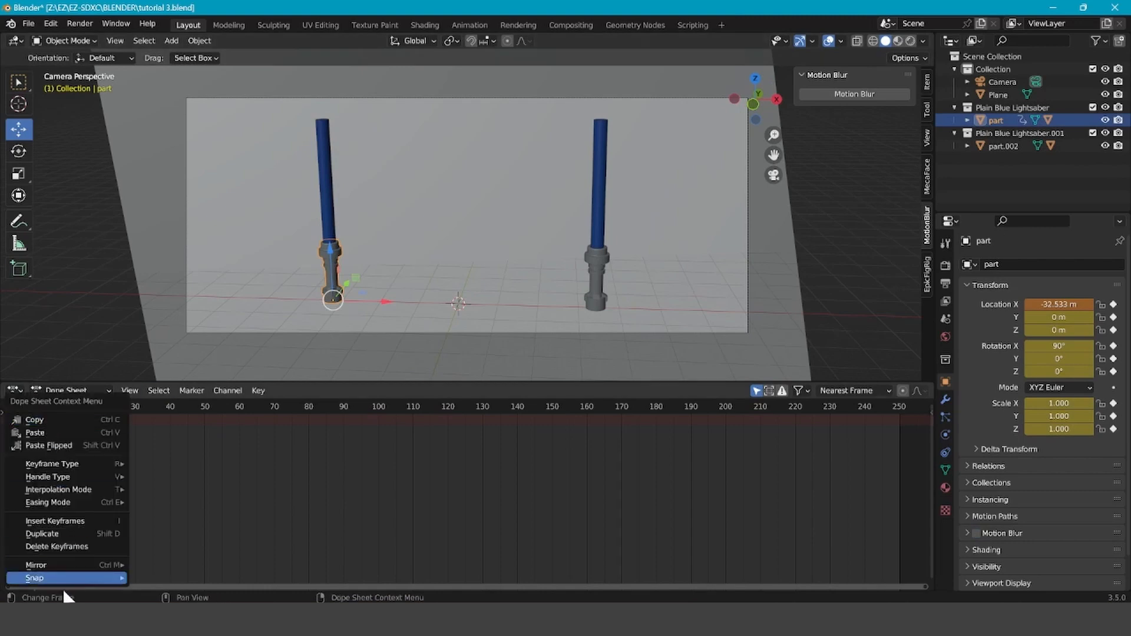
pyautogui.click(56, 546)
pyautogui.moveTo(128, 385); pyautogui.dragTo(141, 580)
pyautogui.click(73, 408)
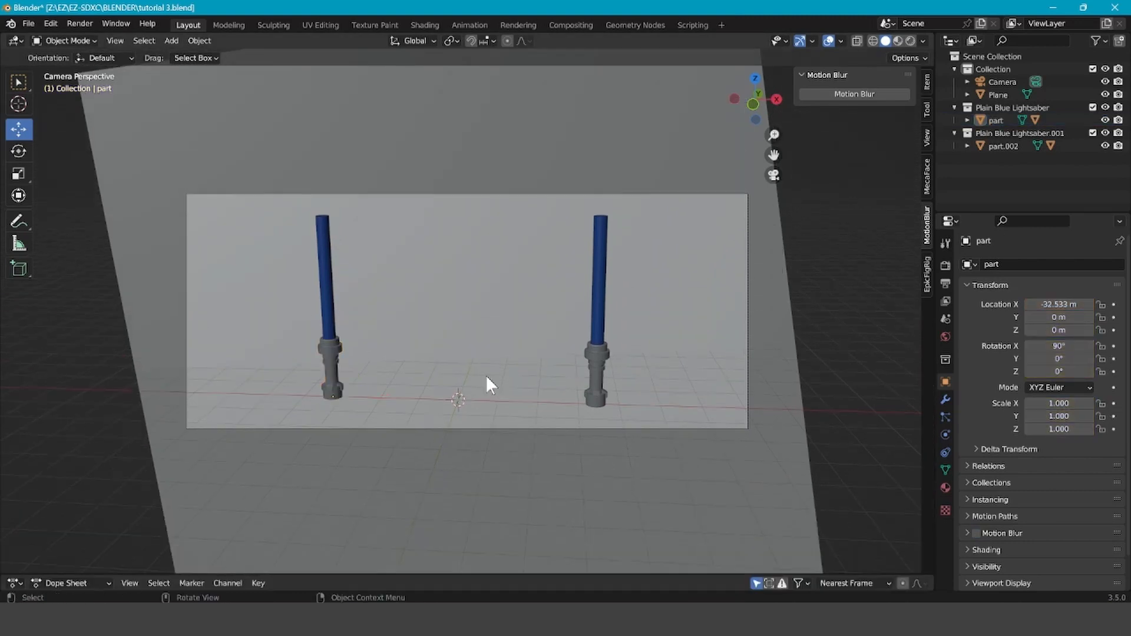
# Save the file, render the image of both sabers and leave the render window.
pyautogui.hotkey('ctrl', 's')
pyautogui.click(89, 23)
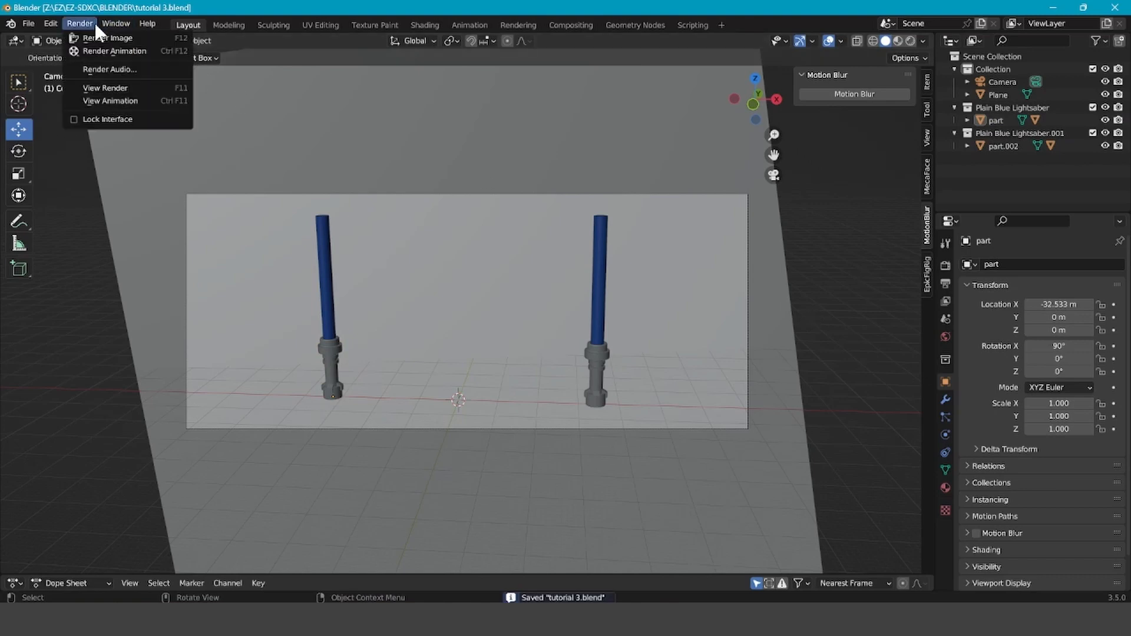
pyautogui.click(103, 36)
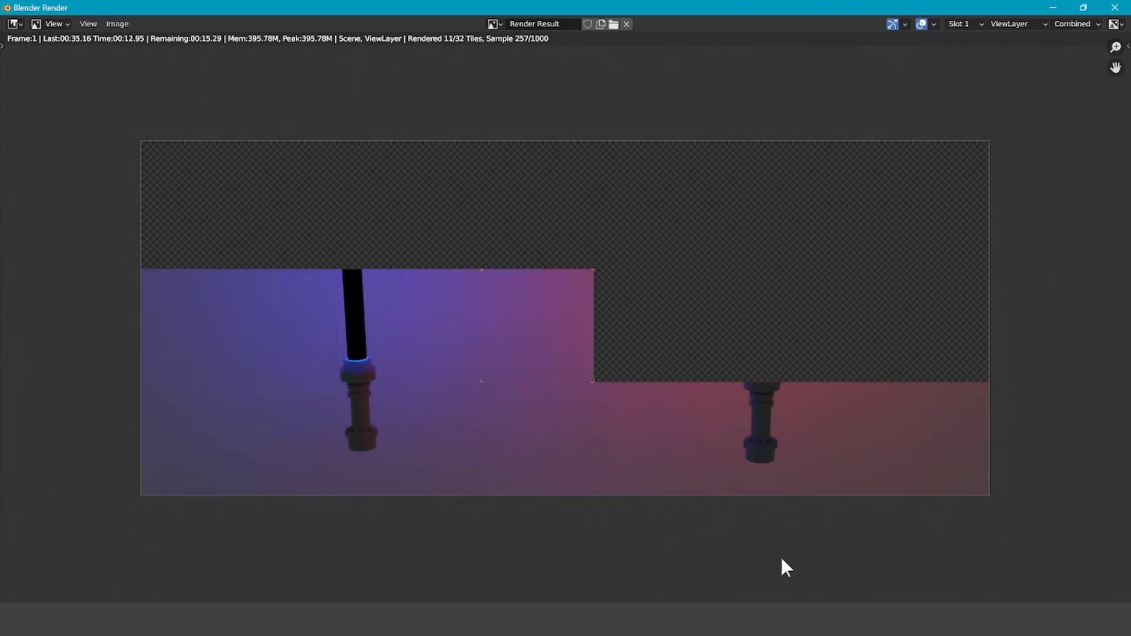
pyautogui.press('Escape')
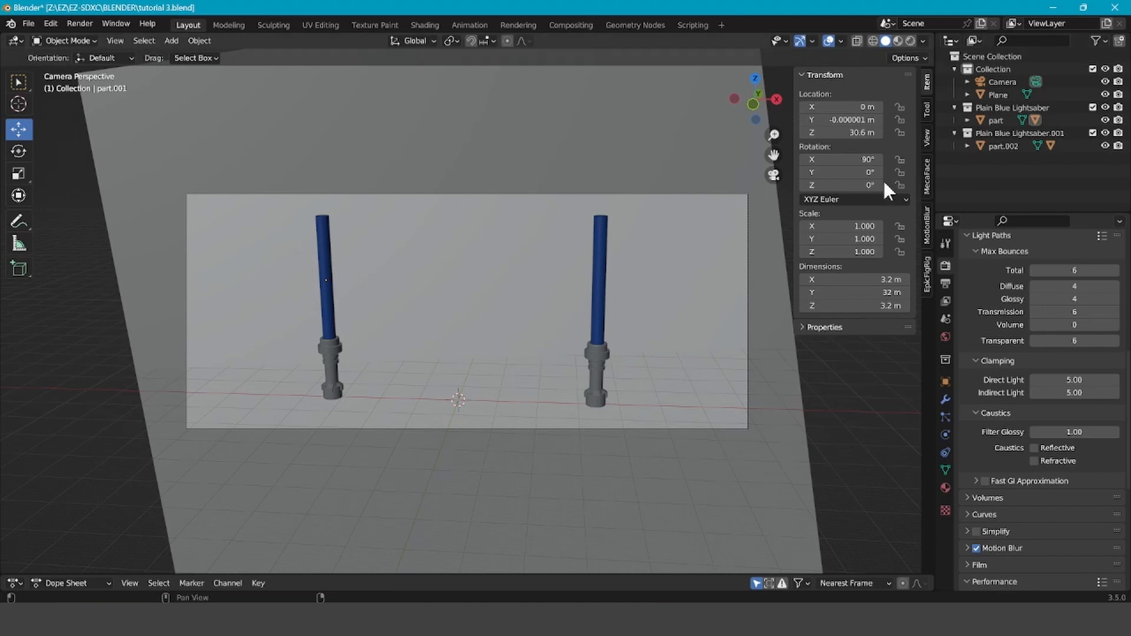
# Disable object Motion Blur on the right saber's hilt and check the setting on its blade and the background plane.
pyautogui.click(930, 225)
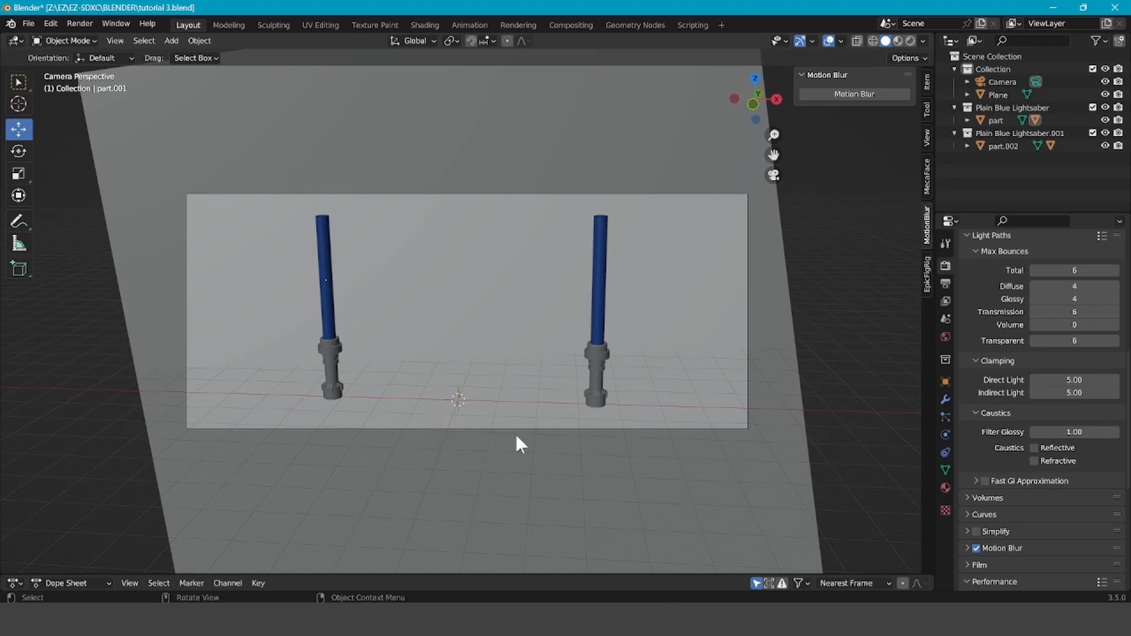
pyautogui.click(754, 365)
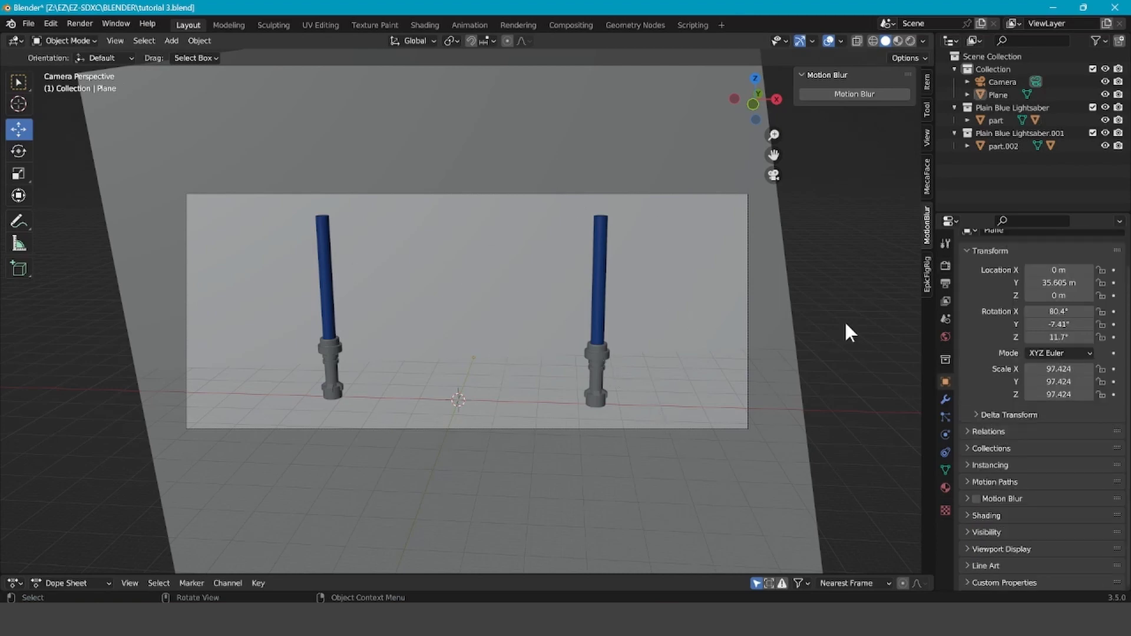
pyautogui.click(607, 358)
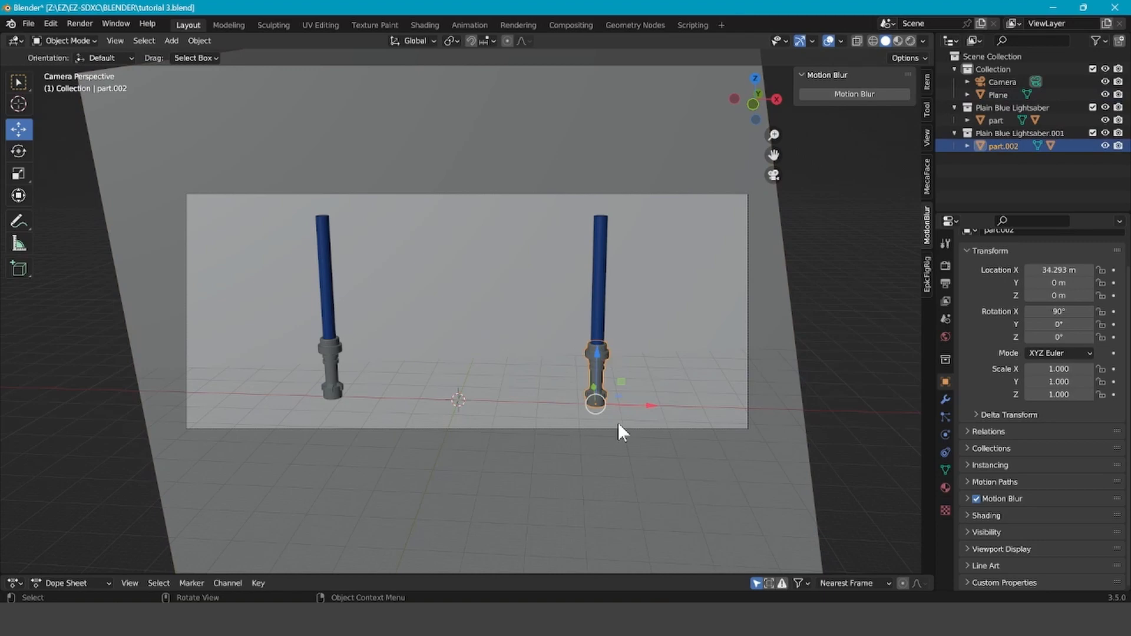
pyautogui.click(976, 499)
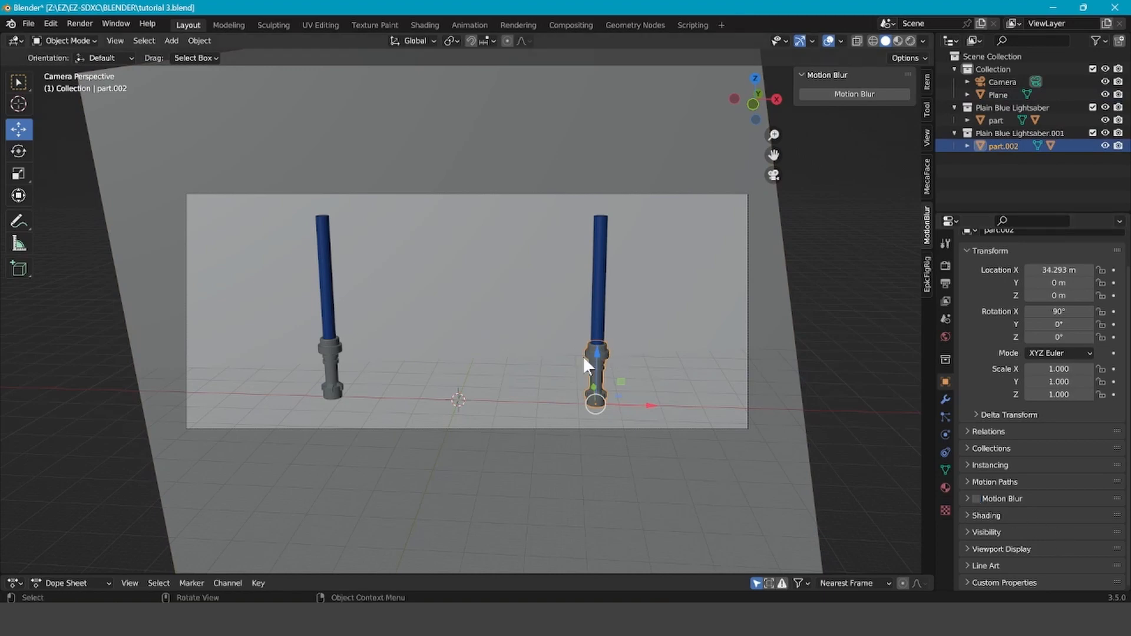
pyautogui.click(600, 317)
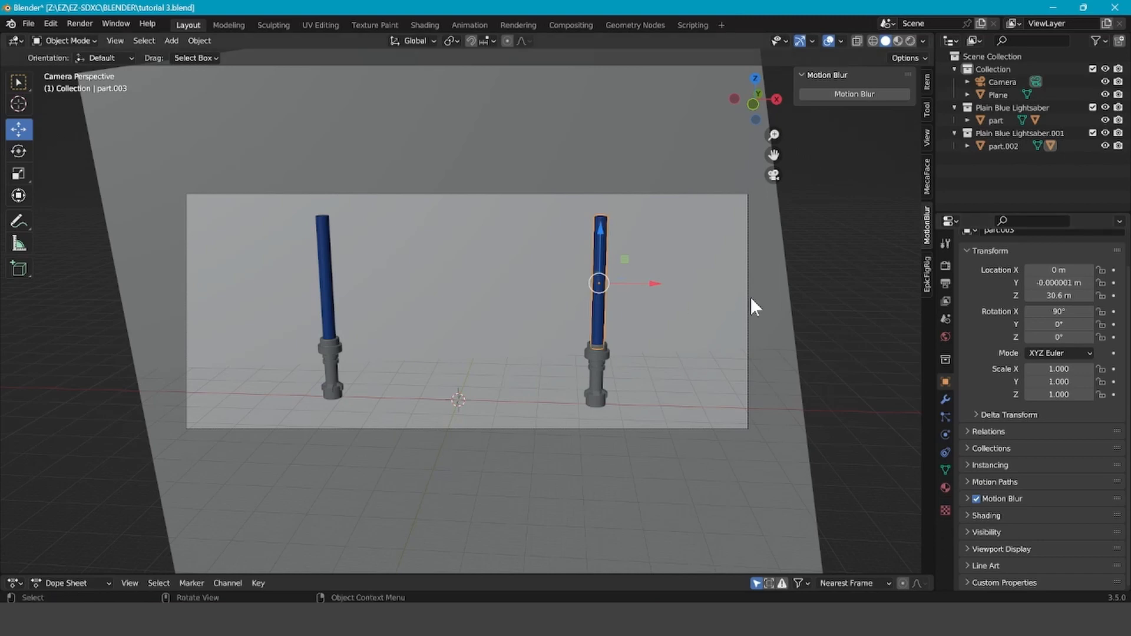
pyautogui.click(714, 280)
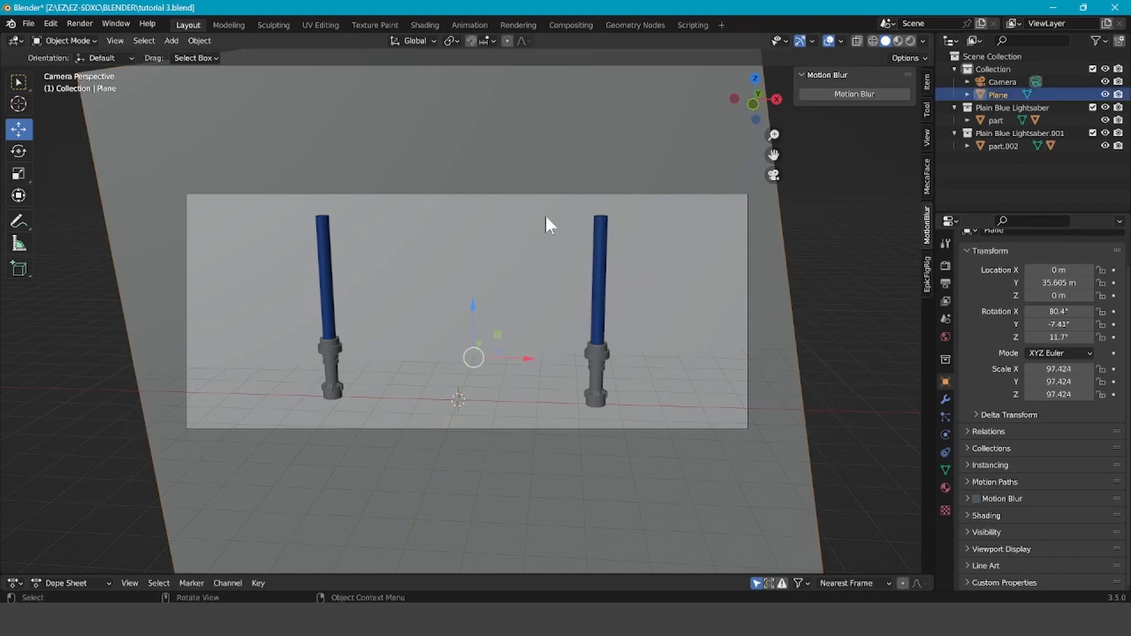